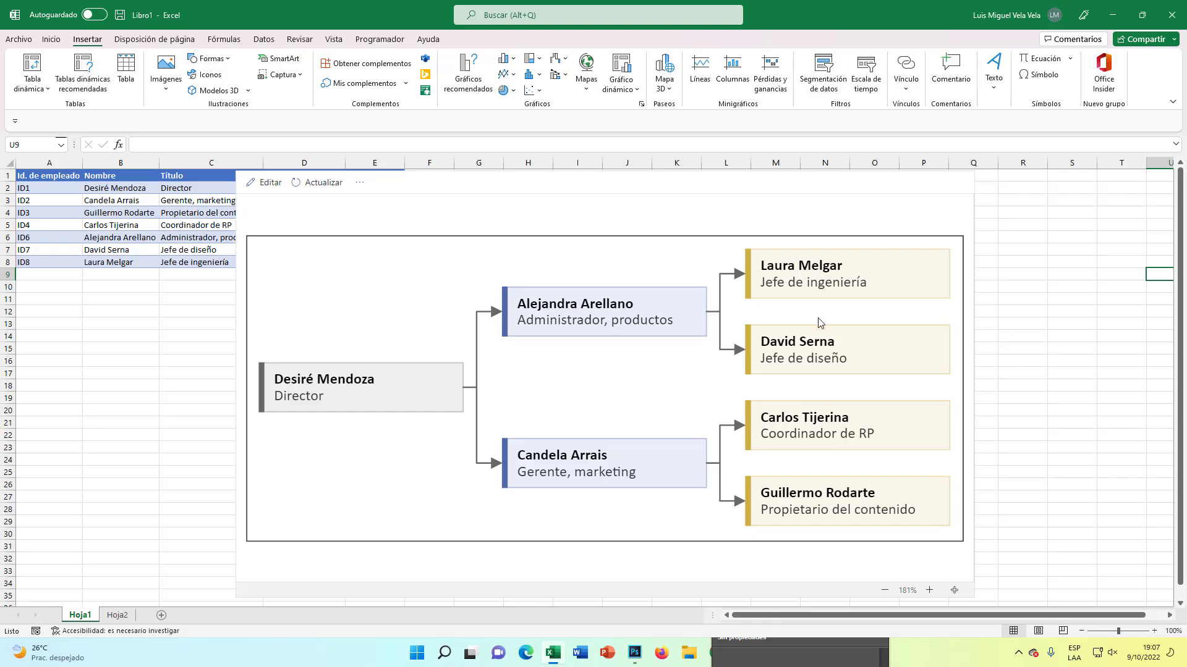
Switch to the empty sheet Hoja2 and open the list of installed Office add-ins.
click(117, 617)
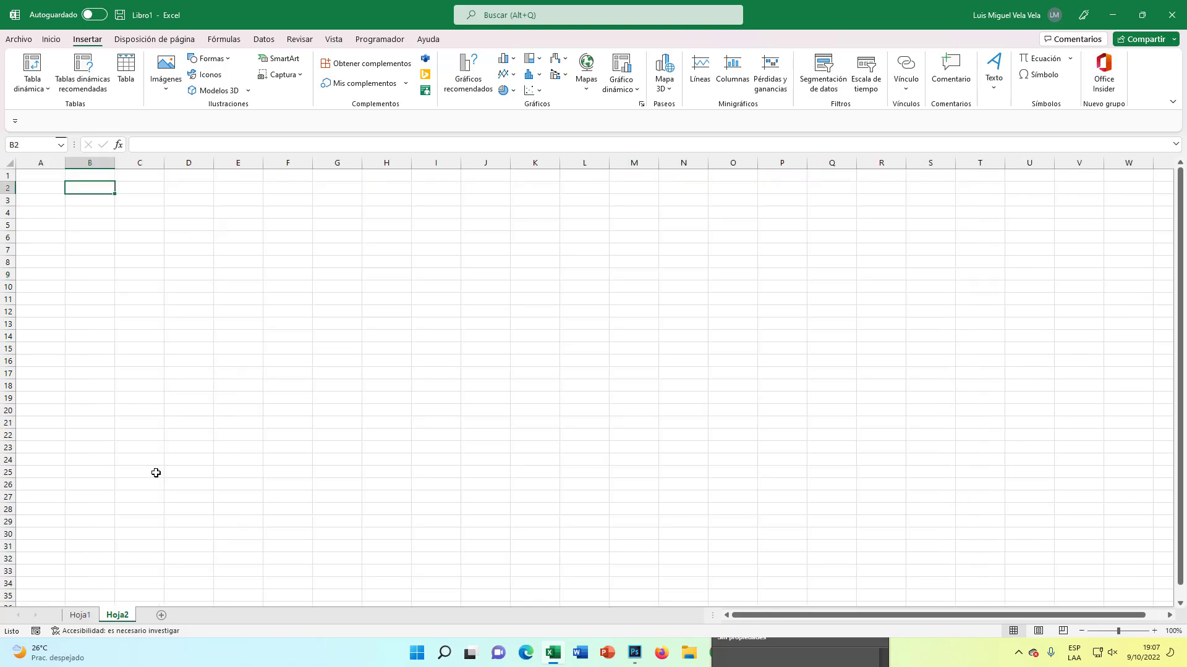
click(106, 210)
click(103, 187)
click(55, 40)
click(88, 40)
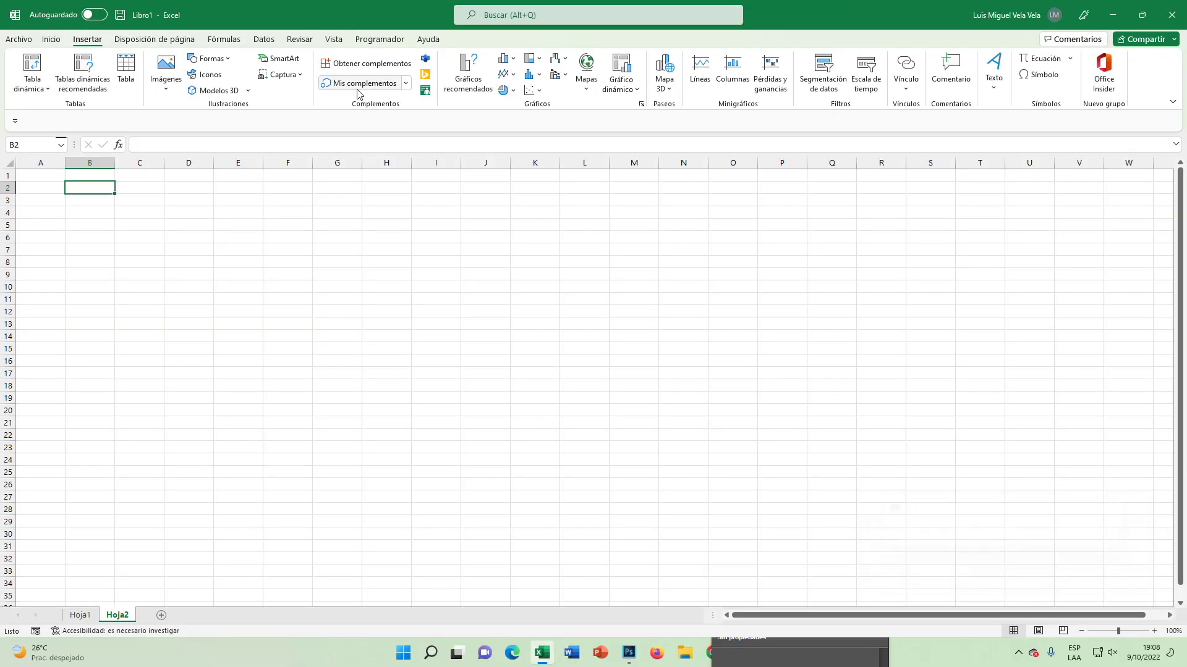
click(344, 86)
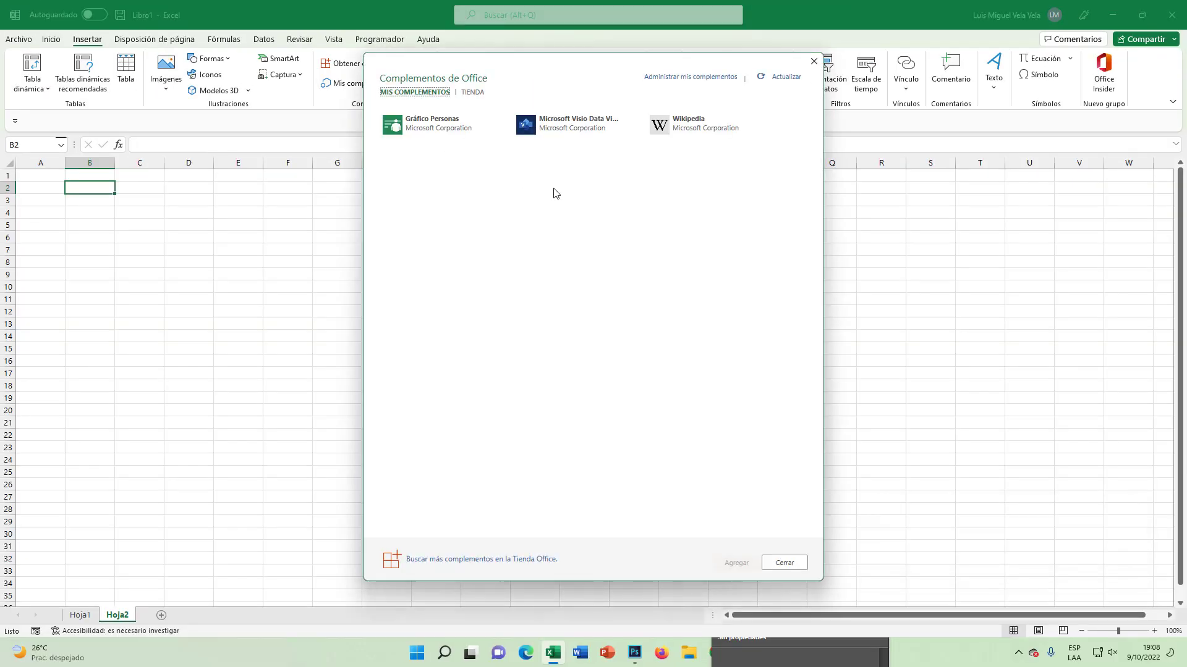
Remove the Microsoft Visio Data Visualizer add-in, confirm, and go to the add-in store.
click(573, 128)
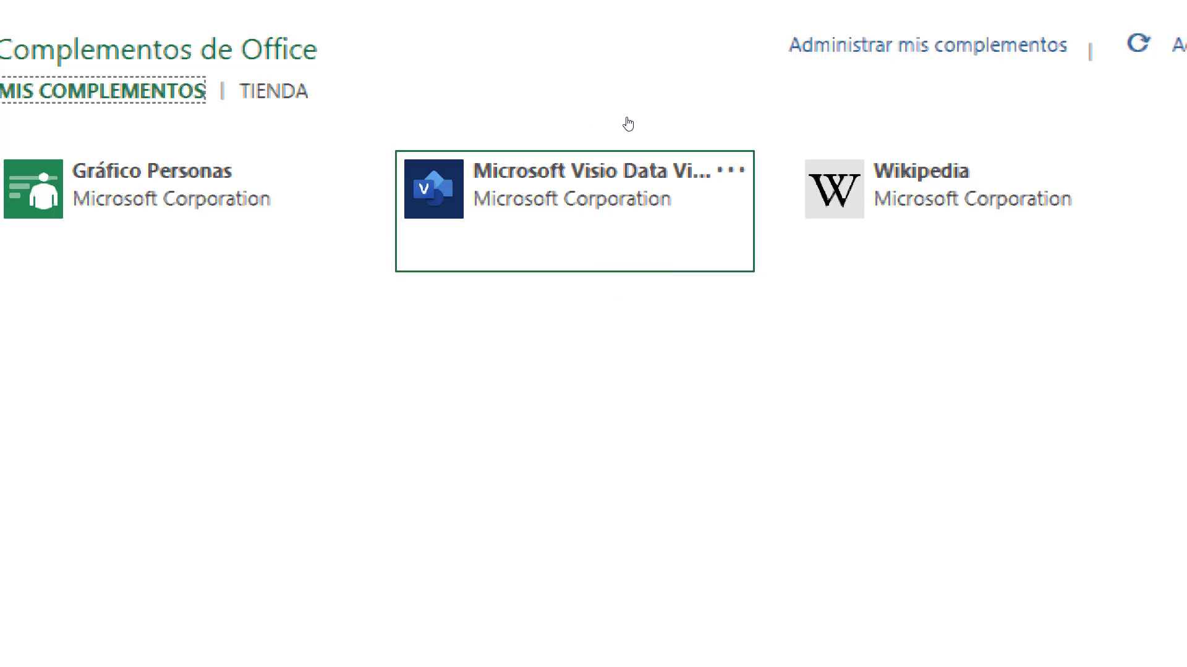
key(shift+F10)
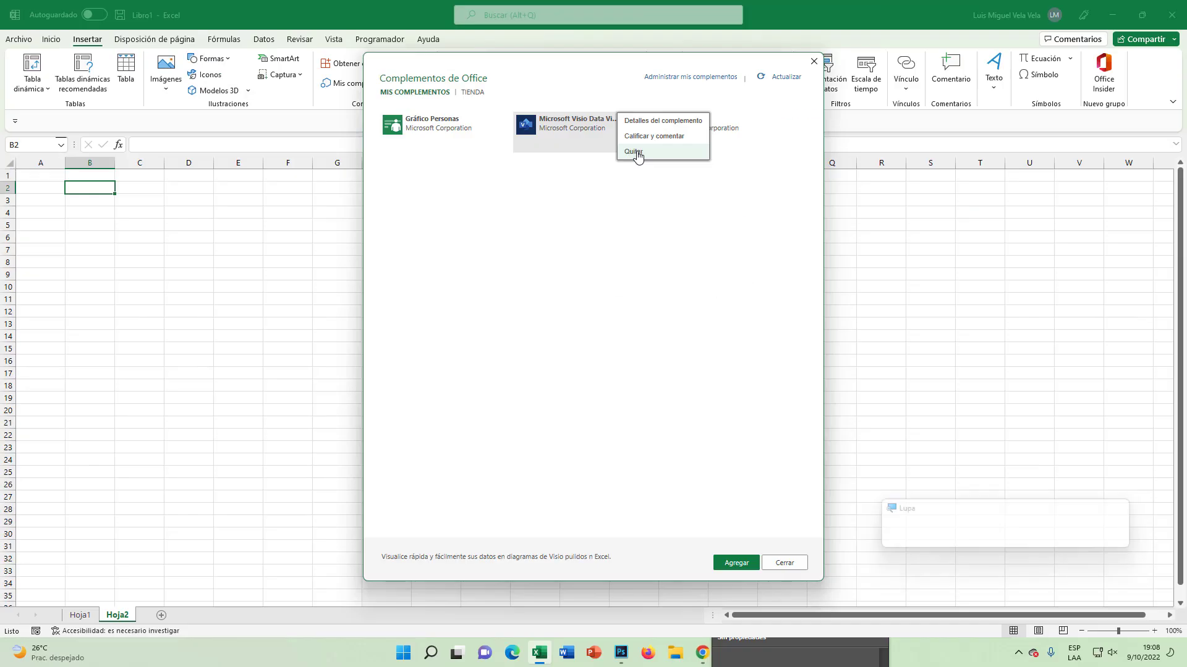
click(635, 158)
click(605, 354)
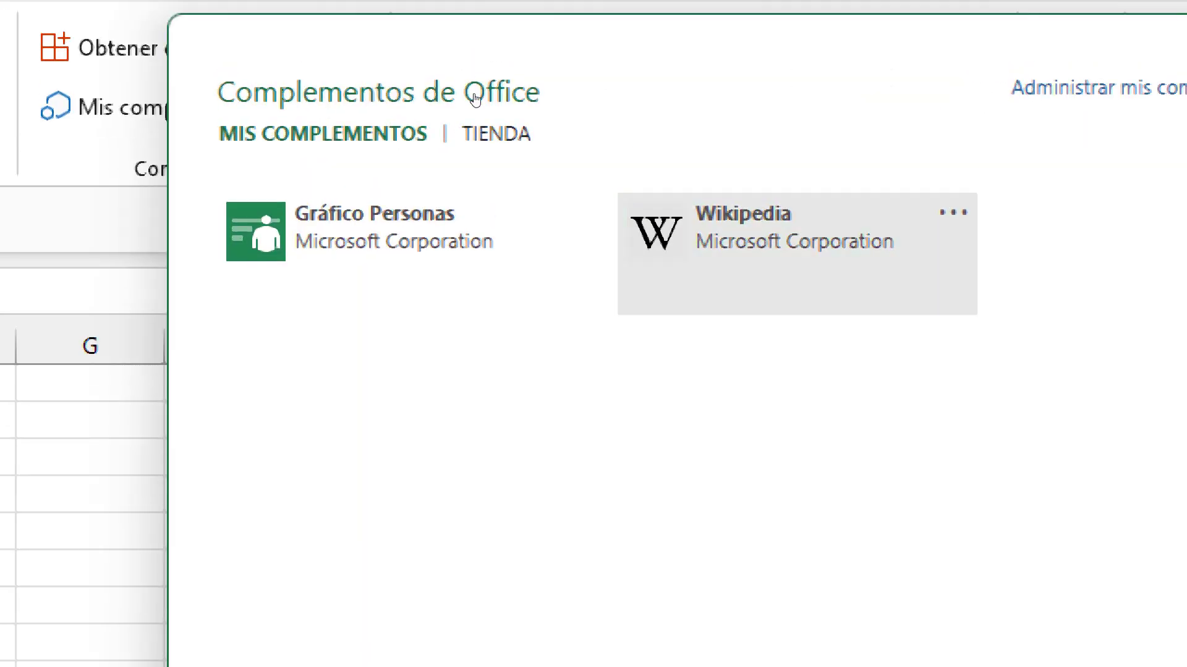
click(494, 134)
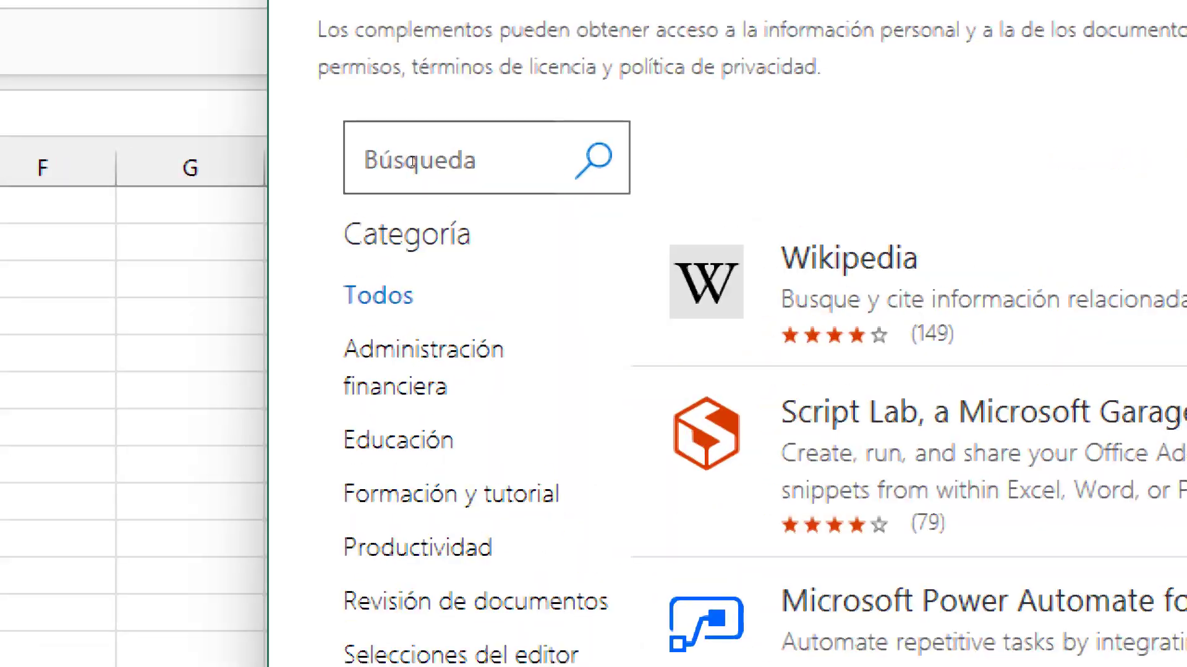
Search the store for 'Visio' and add Microsoft Visio Data Visualizer, accepting its licence terms.
click(412, 161)
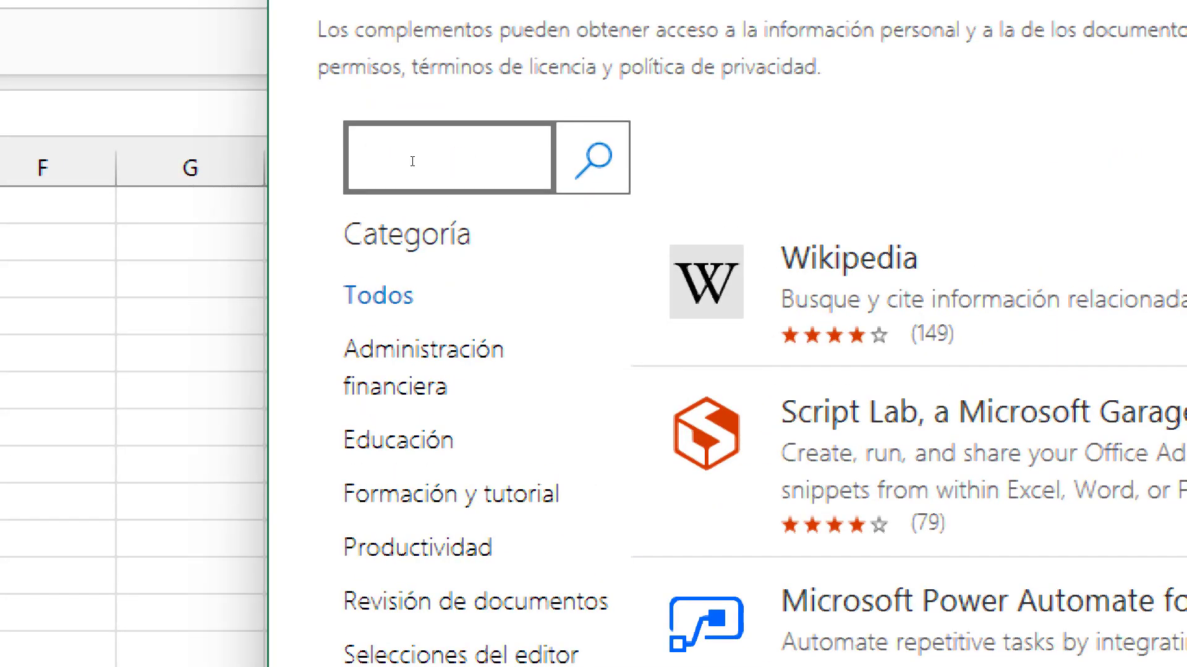
text(Visio)
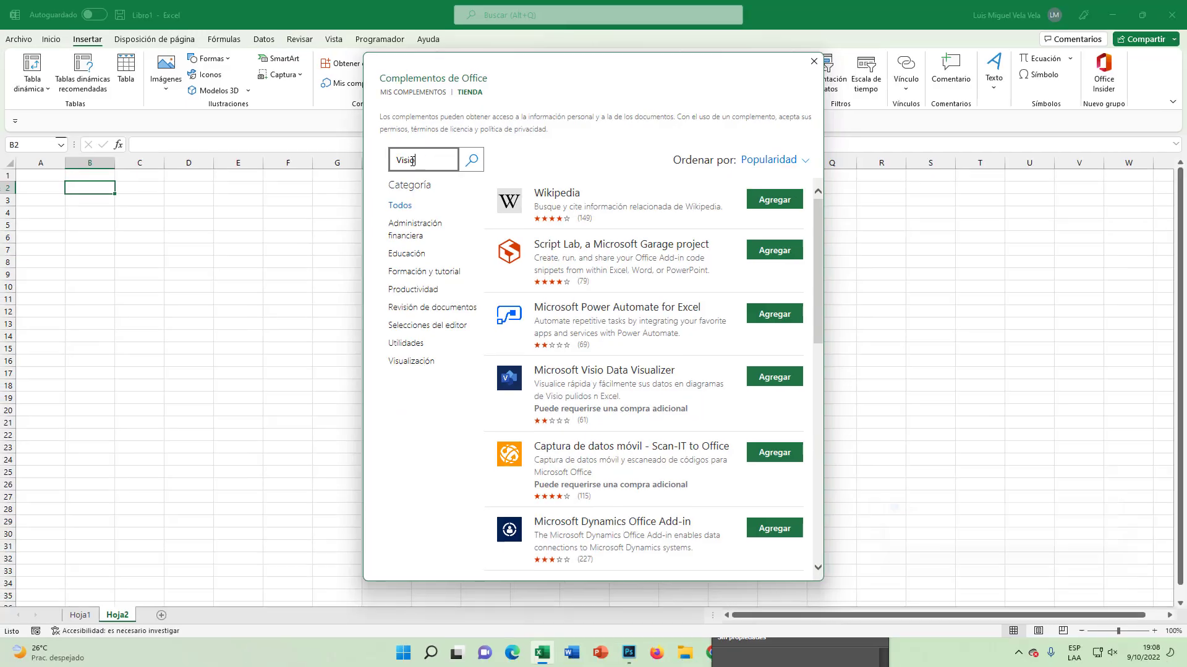
click(472, 160)
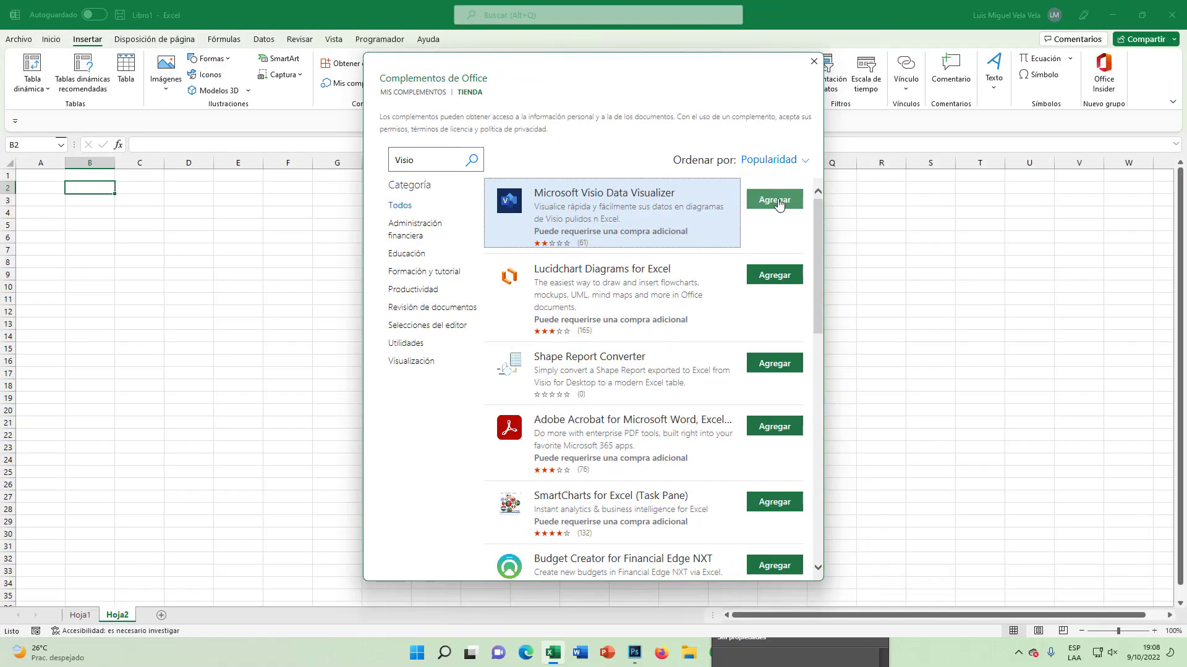
click(778, 205)
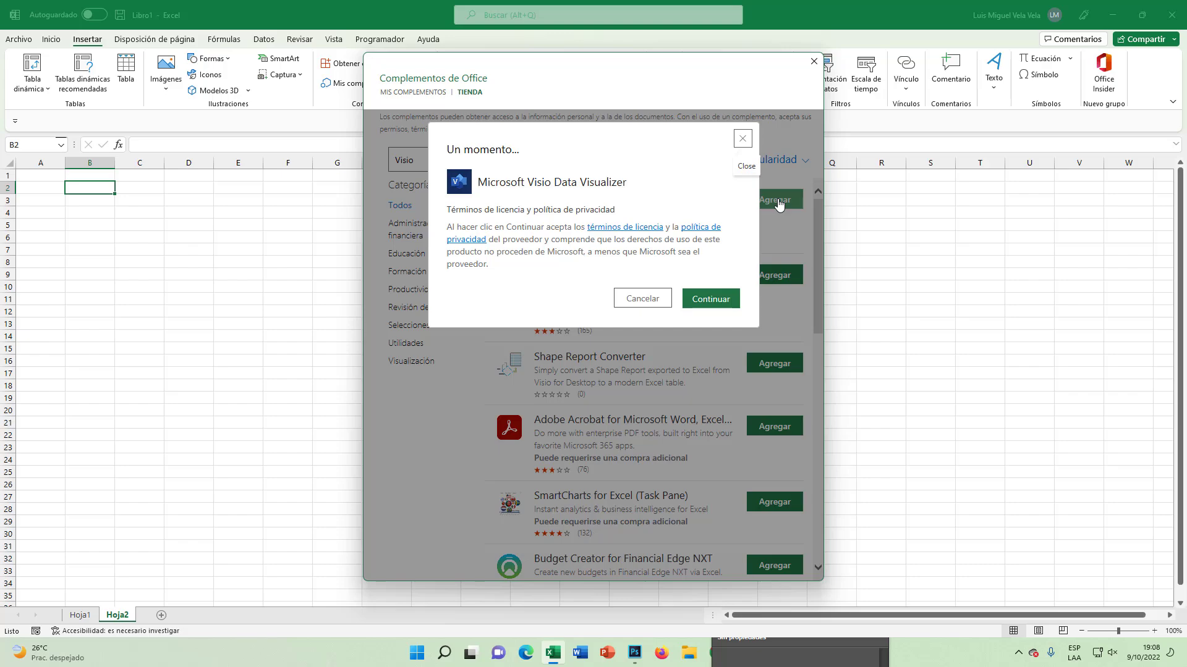
click(717, 299)
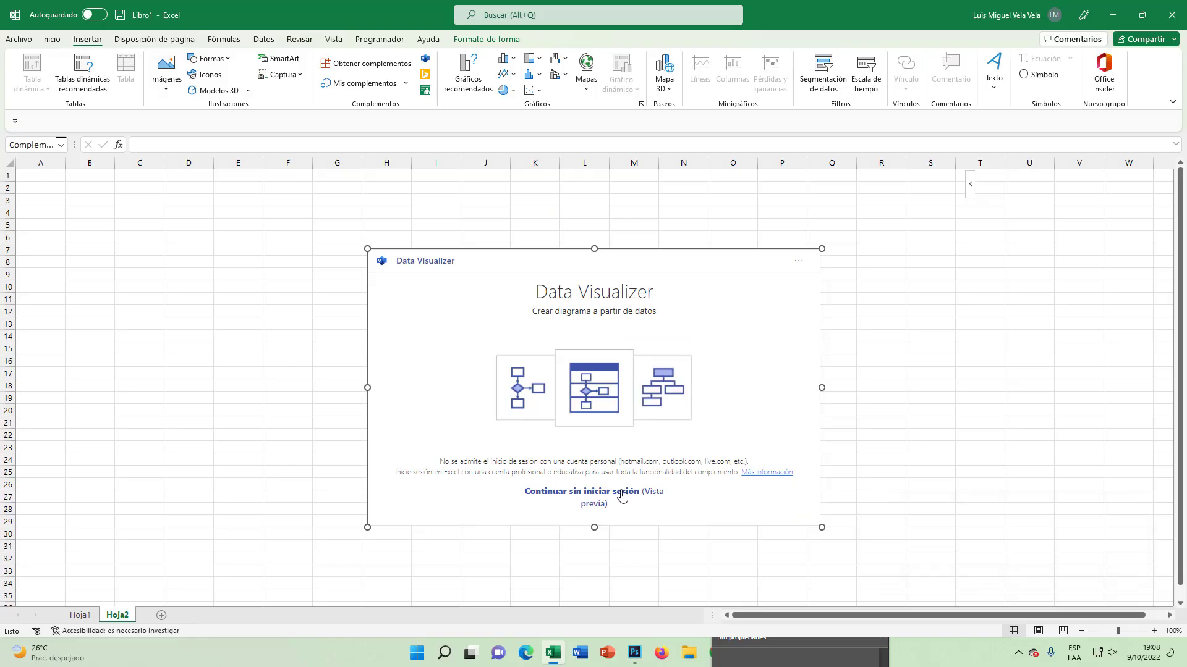
Skip sign-in and create the Vertical template from the Organigrama category.
click(624, 494)
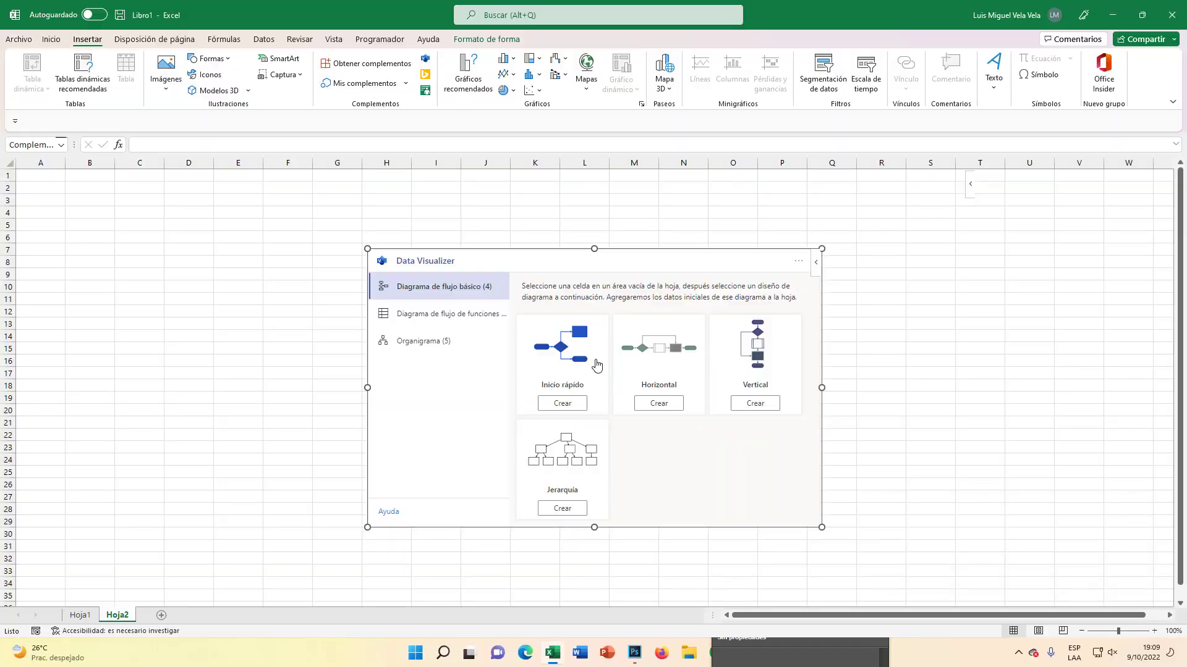
click(427, 317)
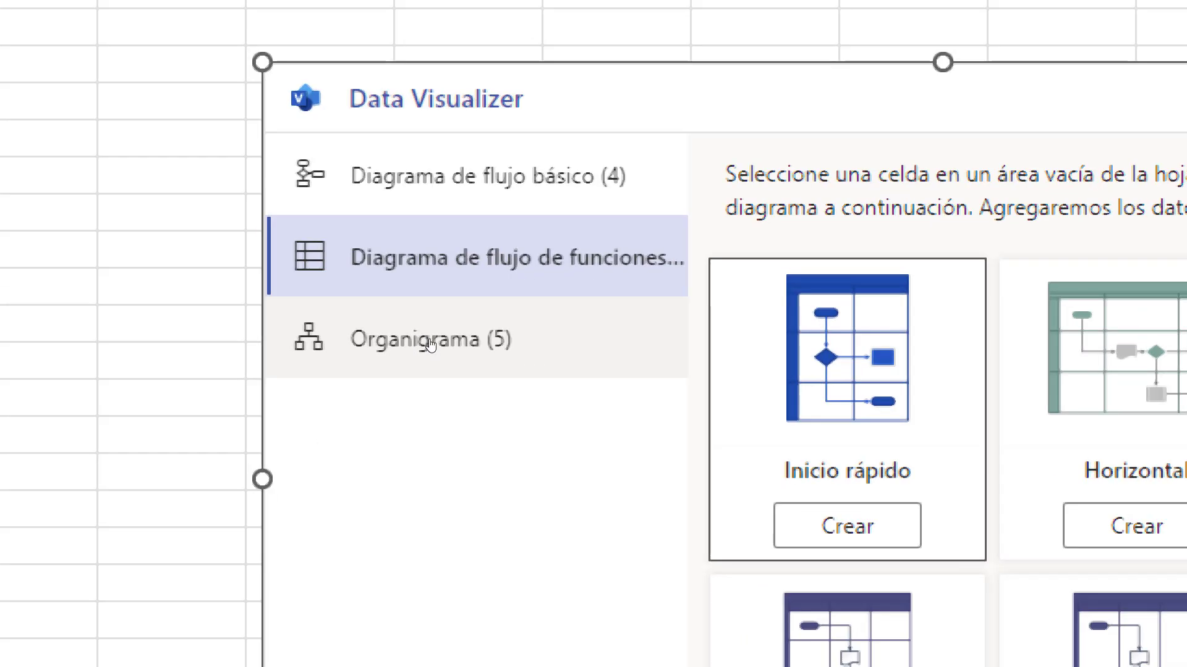
click(430, 345)
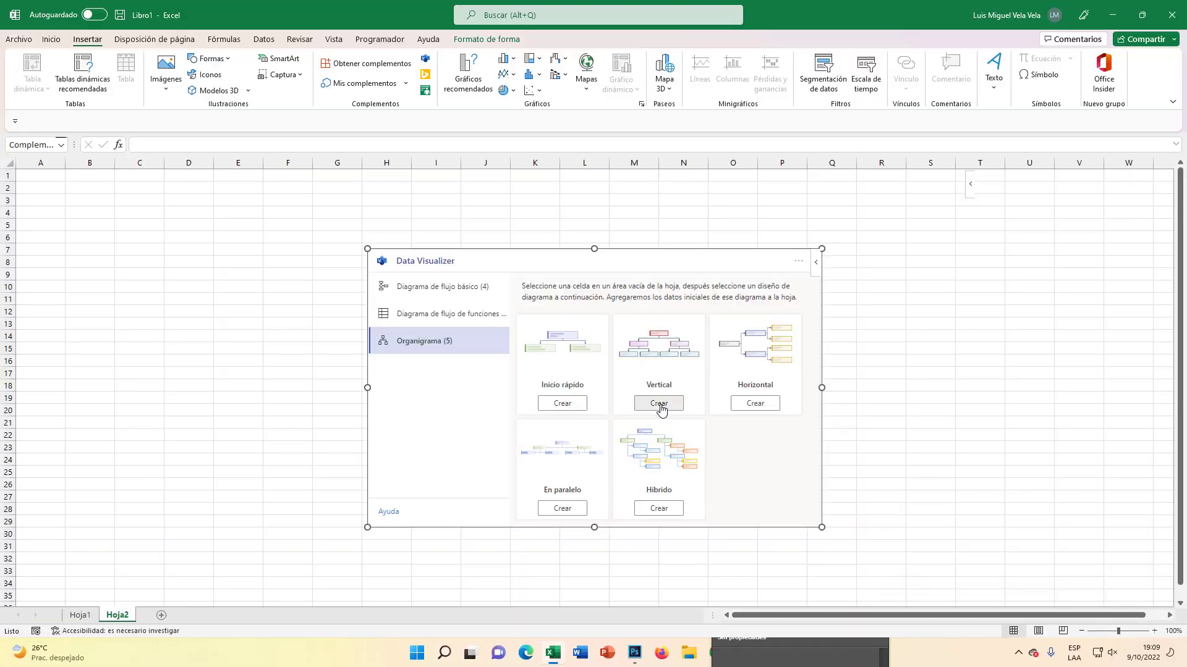
click(657, 404)
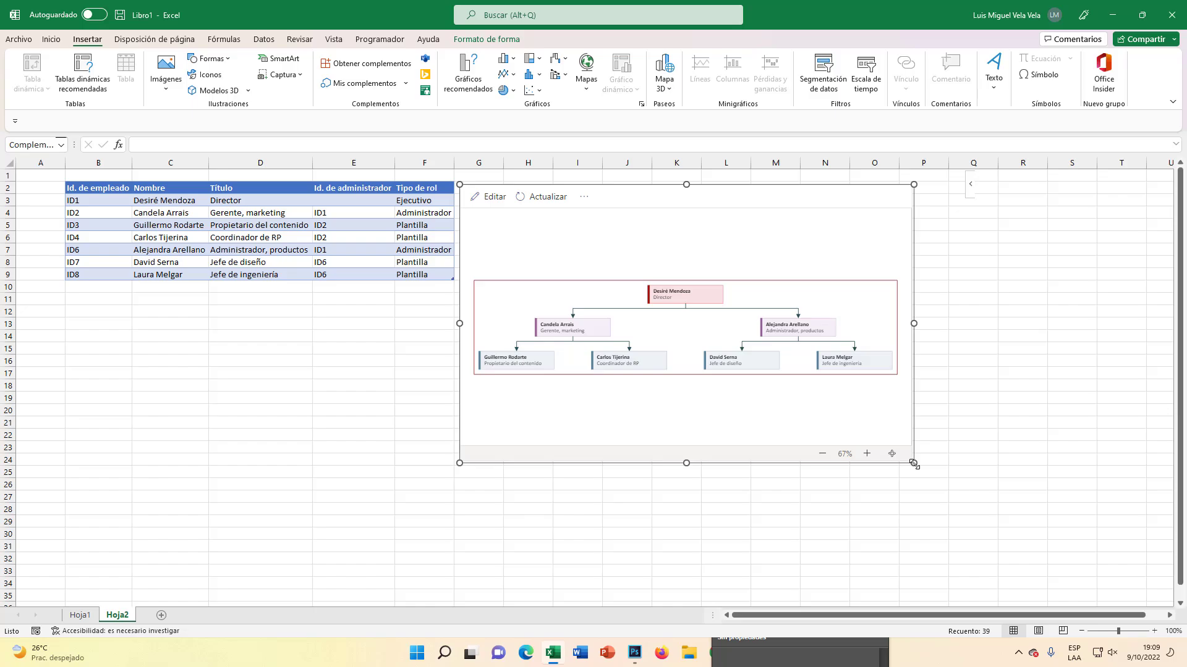
Resize the org chart object and move it up beside the employee table.
key(super+plus)
key(super+minus)
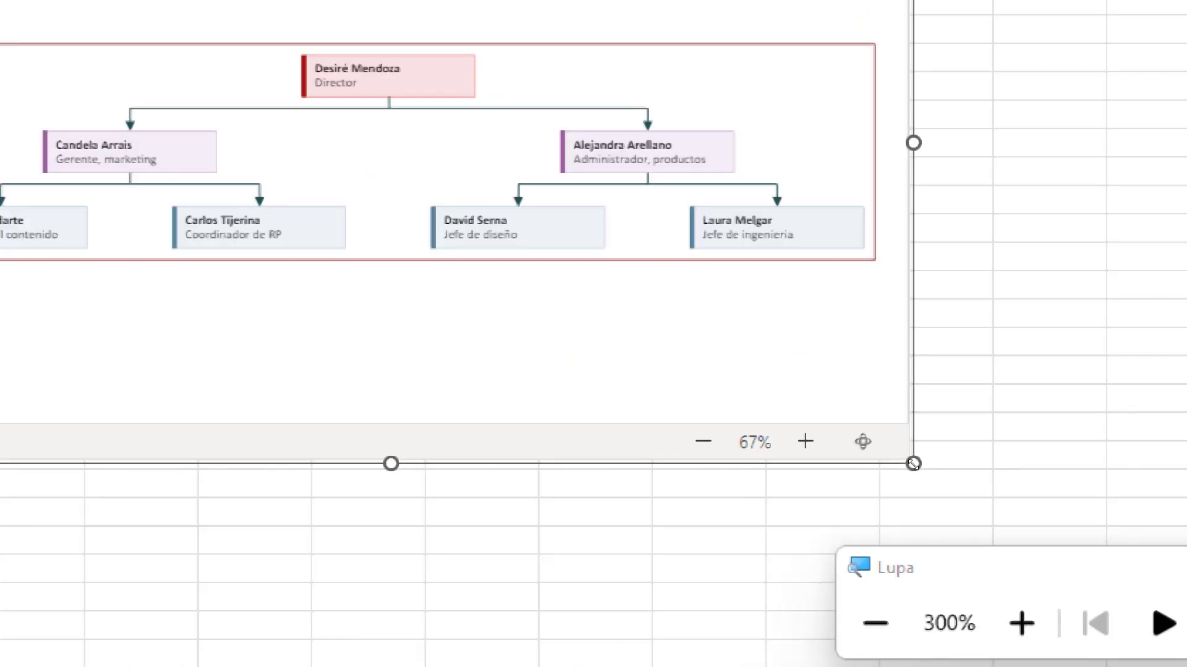
key(super+minus)
drag(913, 463, 1116, 583)
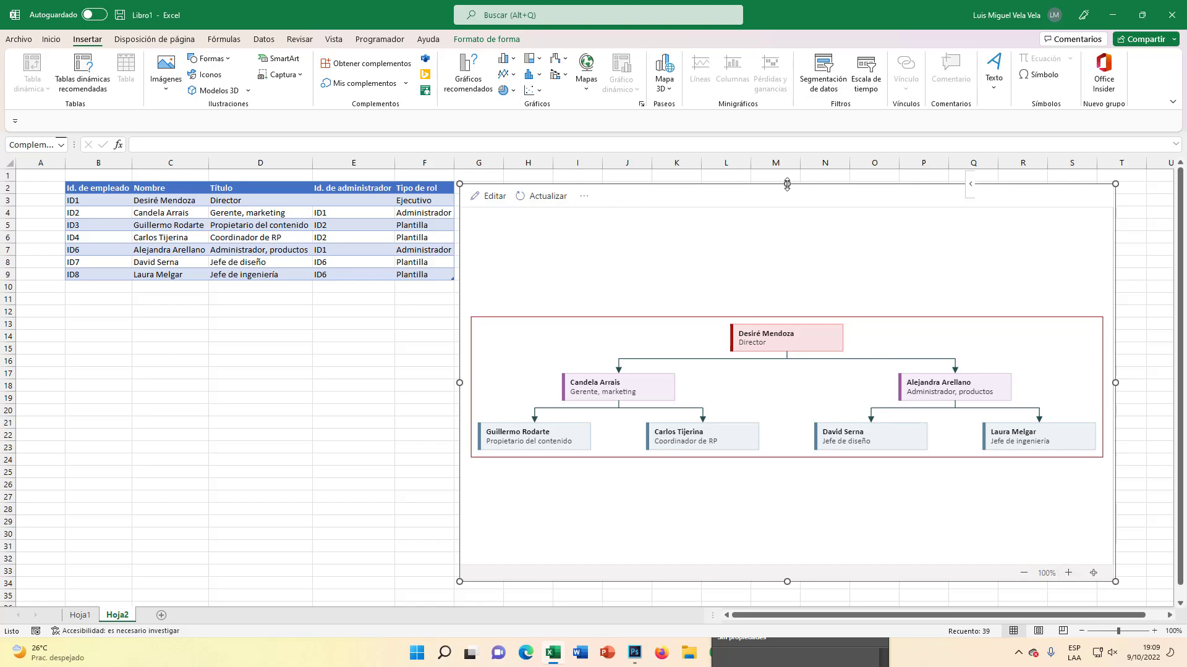
drag(807, 185, 785, 310)
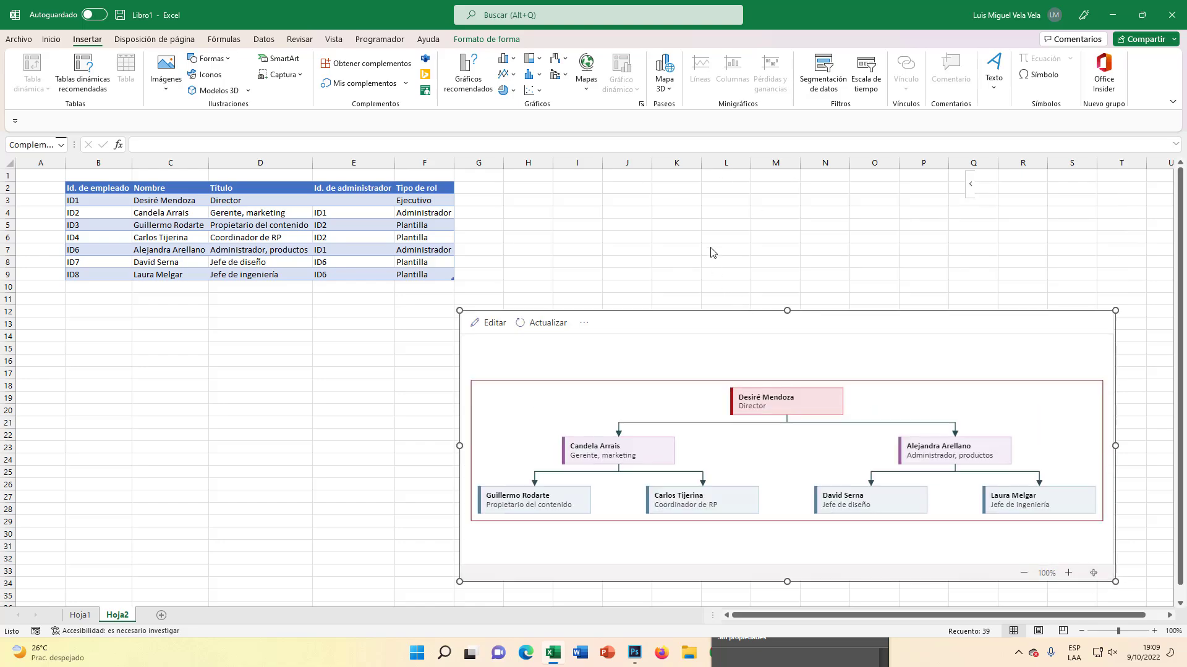
drag(699, 310, 696, 185)
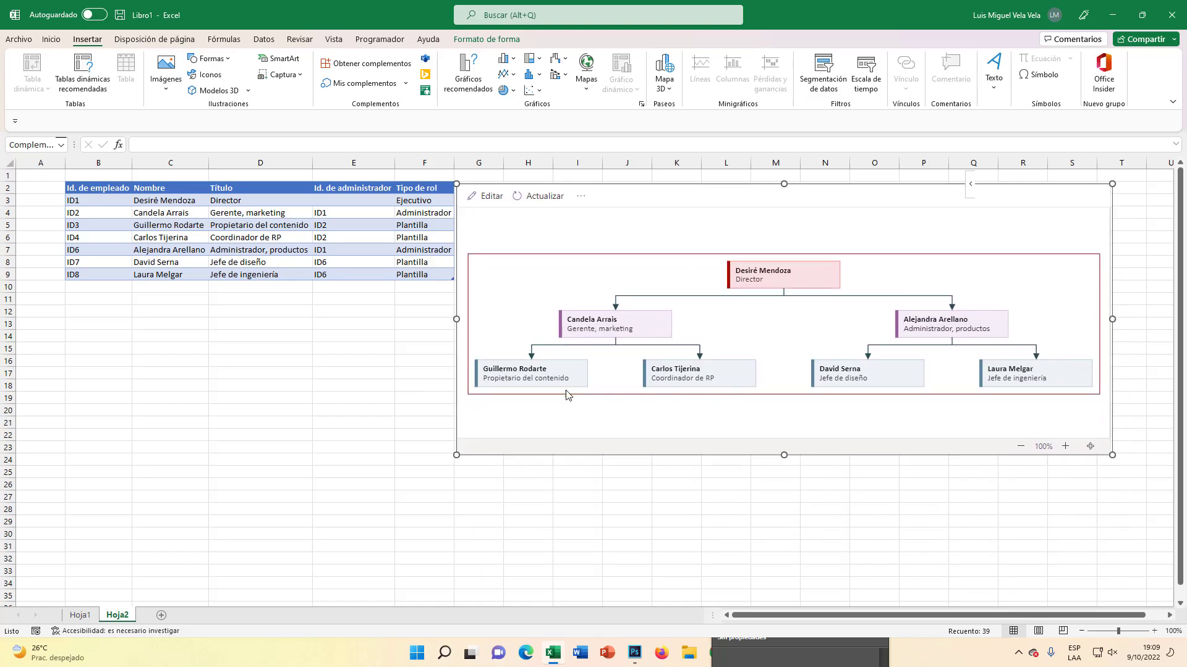
Select the employee table and its Nombre, Título, Id. de administrador and Tipo de rol columns.
click(245, 237)
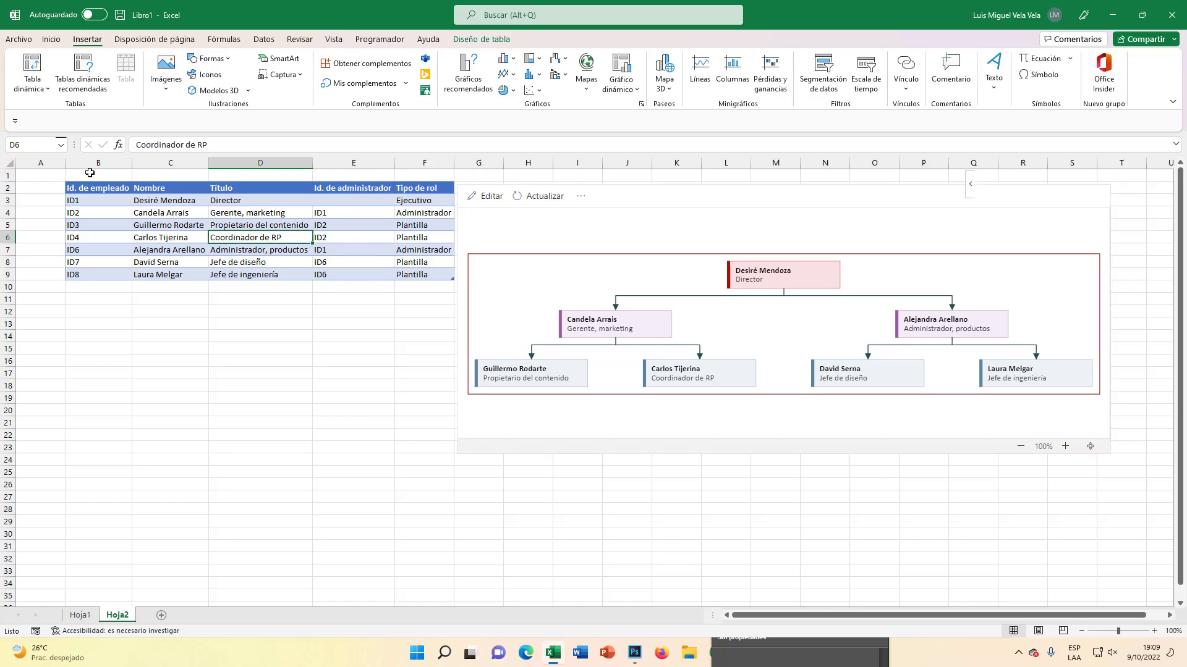
drag(81, 200, 436, 244)
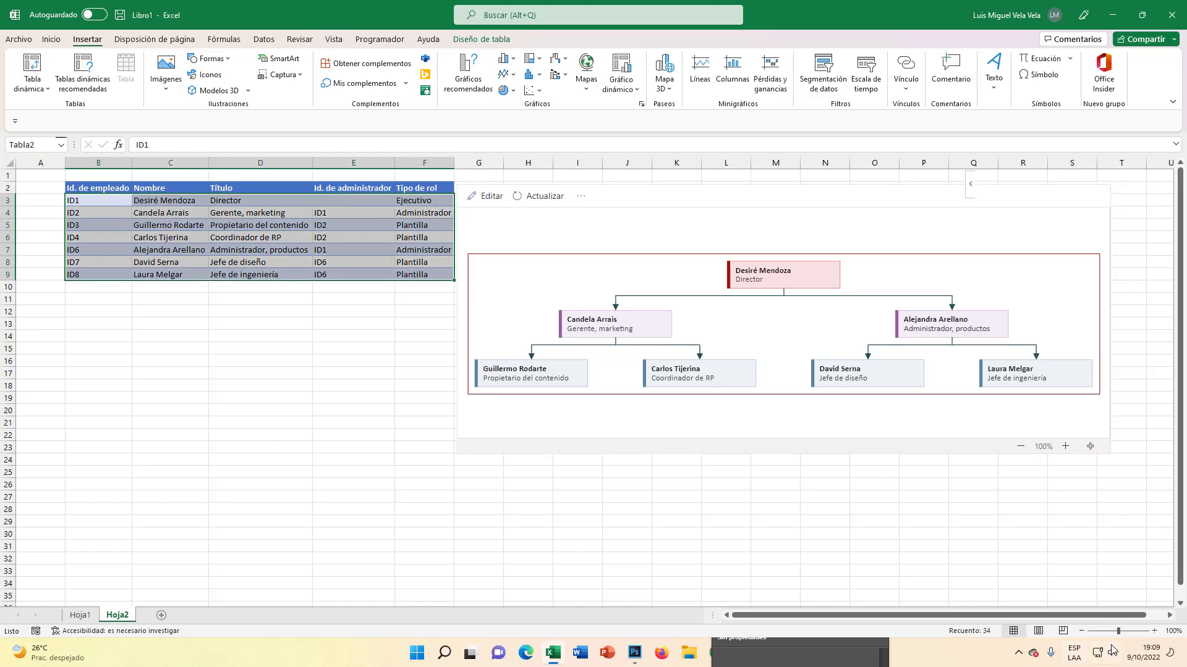
click(1131, 631)
click(612, 378)
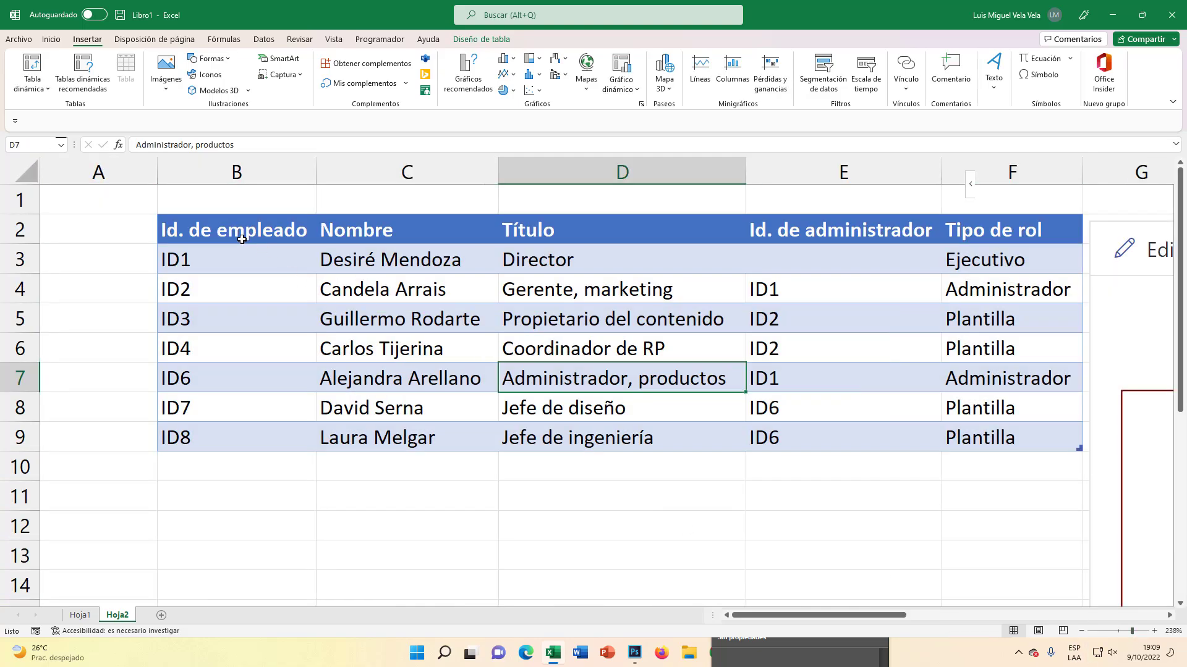
click(226, 225)
drag(305, 247, 989, 435)
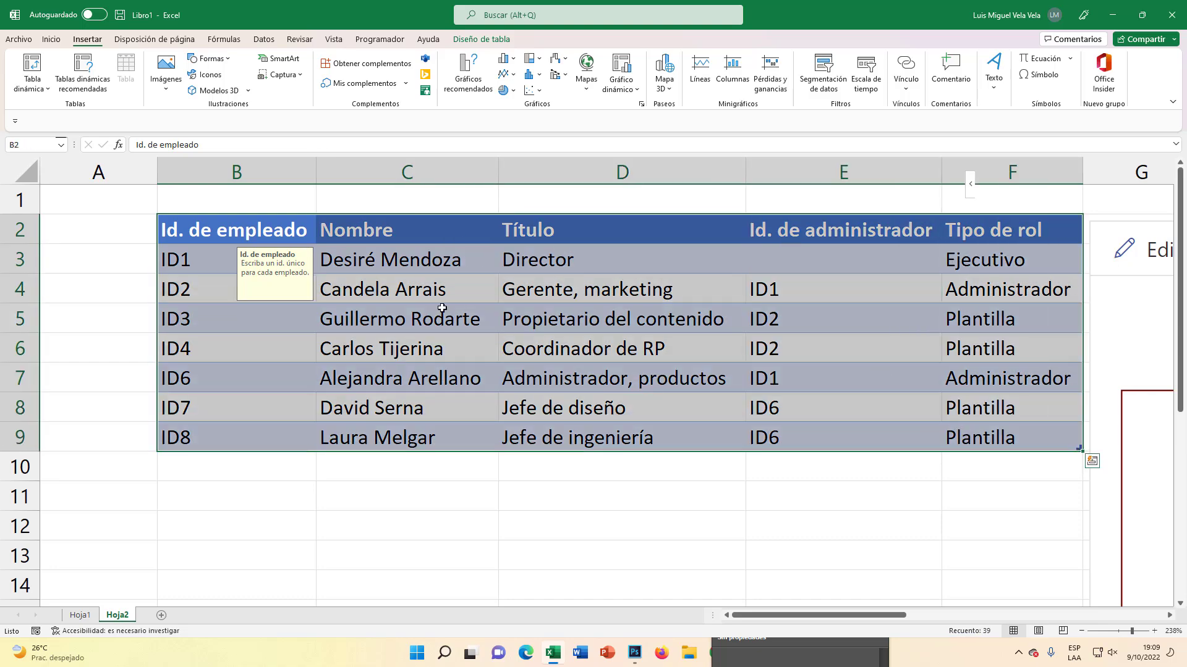
click(399, 264)
click(392, 177)
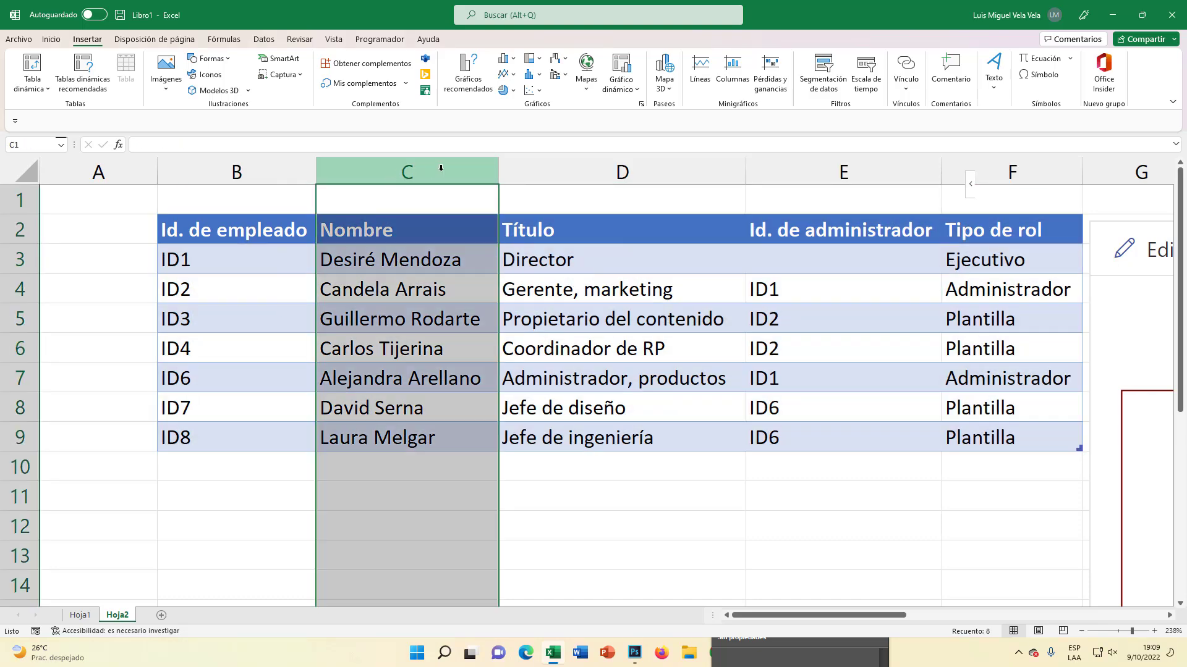
click(527, 171)
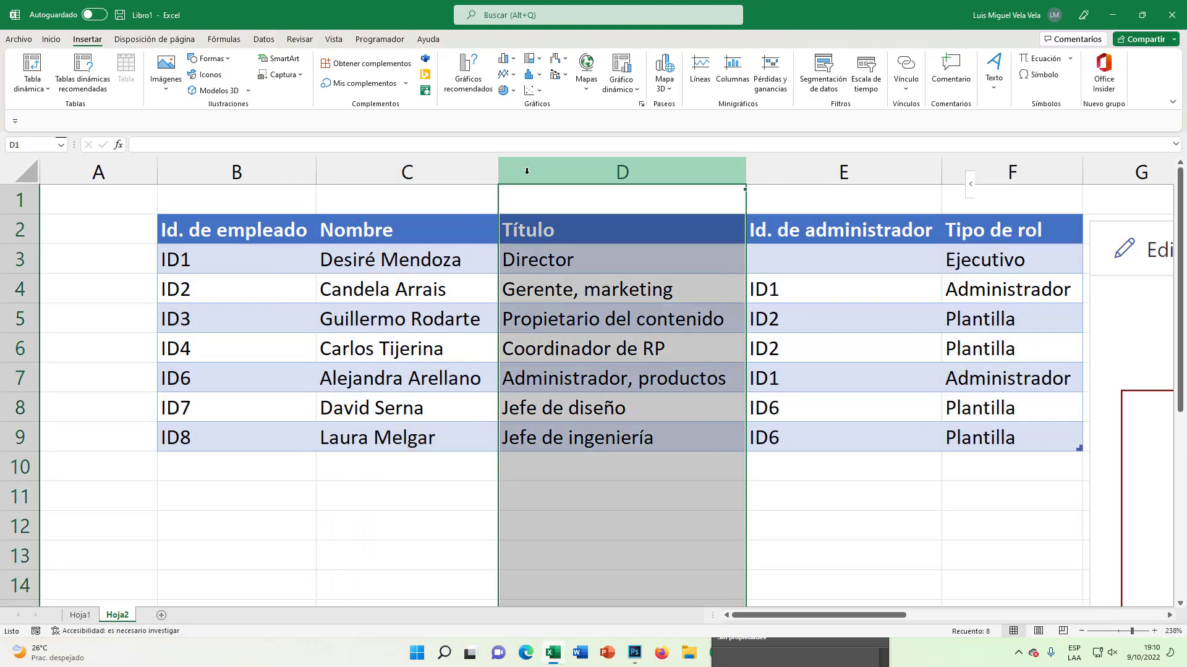
click(798, 166)
click(1015, 173)
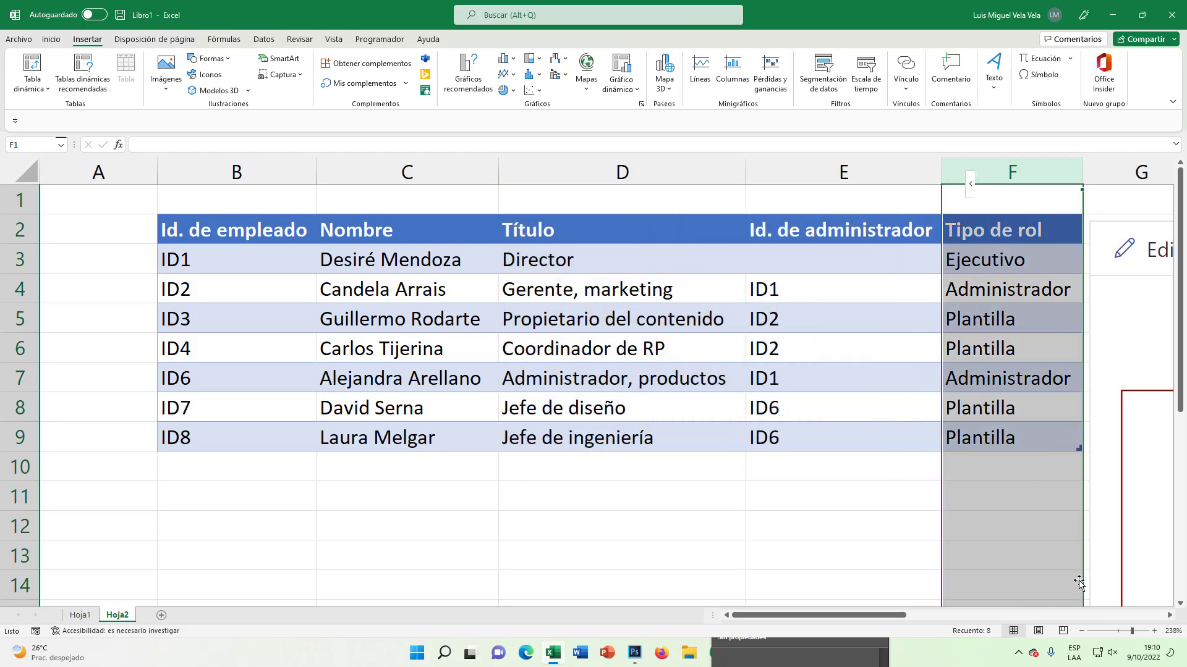
Zoom out until table and chart fit, then select the Director's row 3 cells.
click(1082, 632)
click(1081, 632)
click(1081, 632)
click(1081, 632)
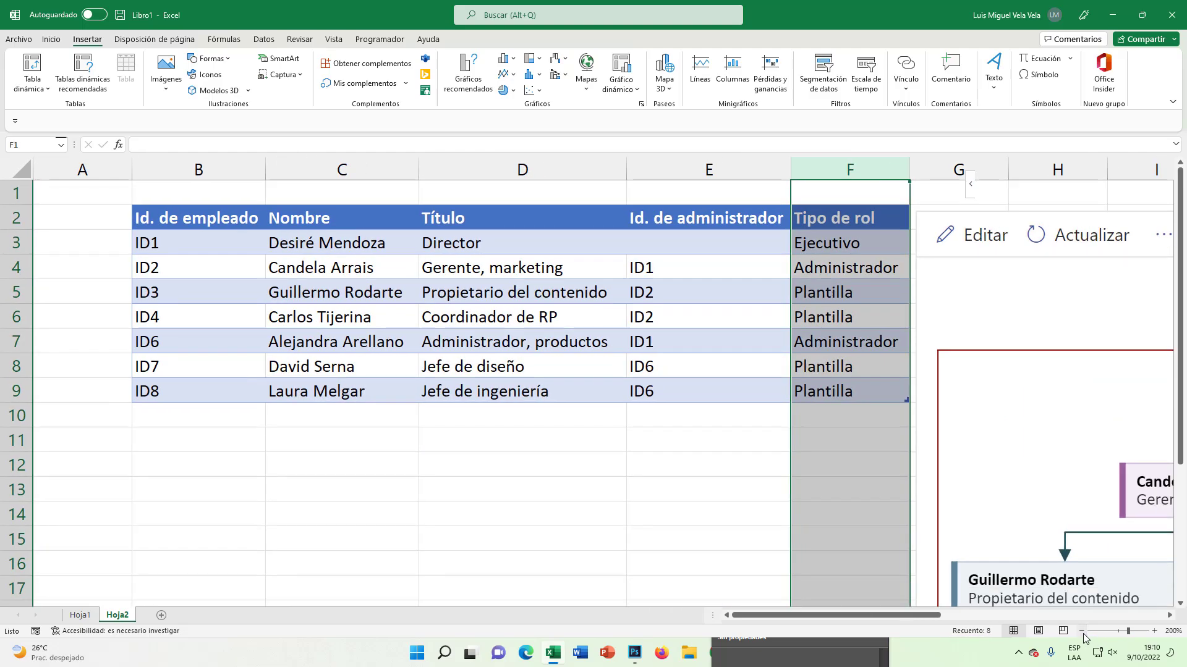
click(1082, 631)
click(1081, 632)
click(1081, 631)
click(1081, 632)
click(705, 229)
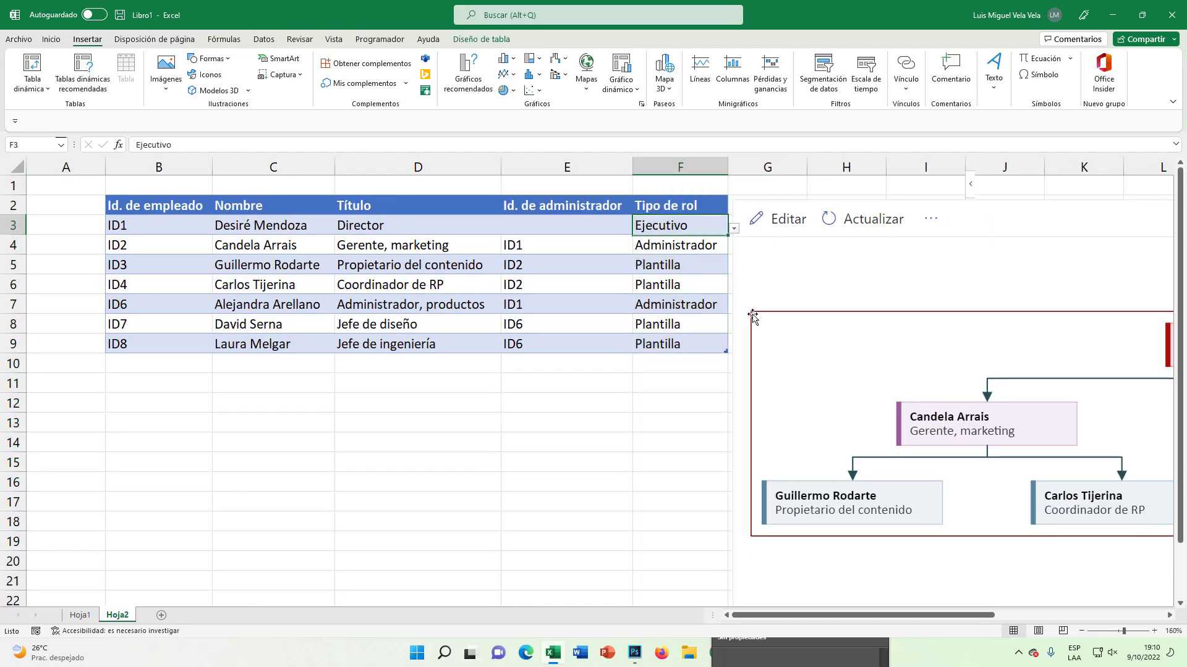
click(1082, 631)
click(1082, 631)
click(1081, 631)
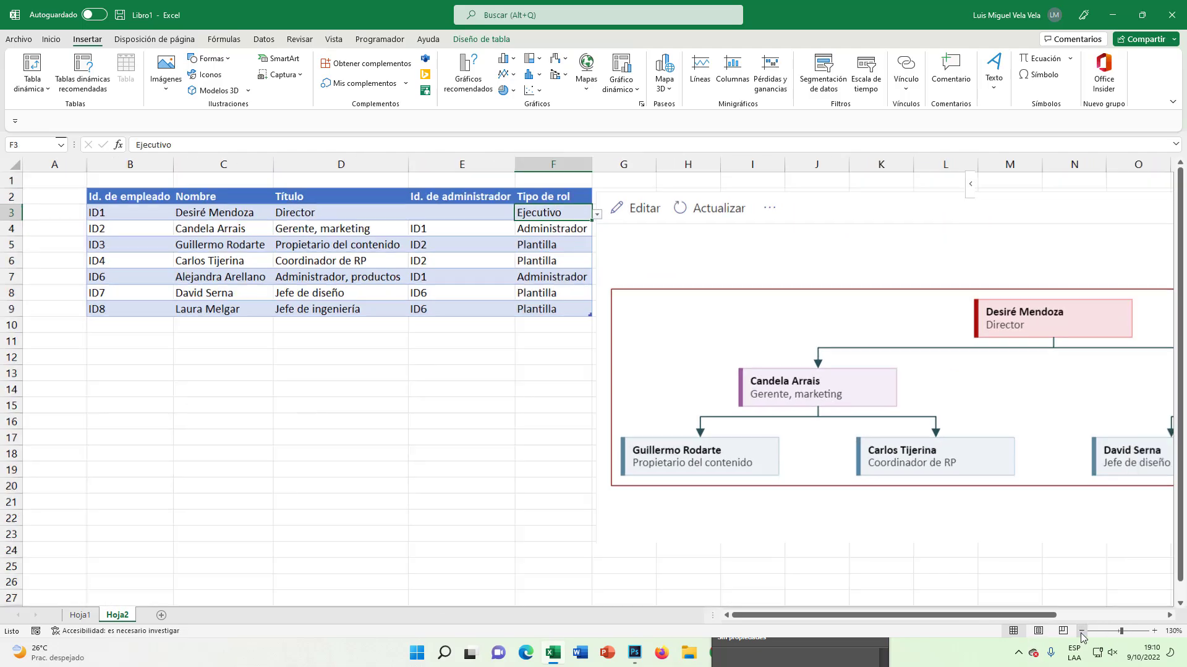
click(1081, 632)
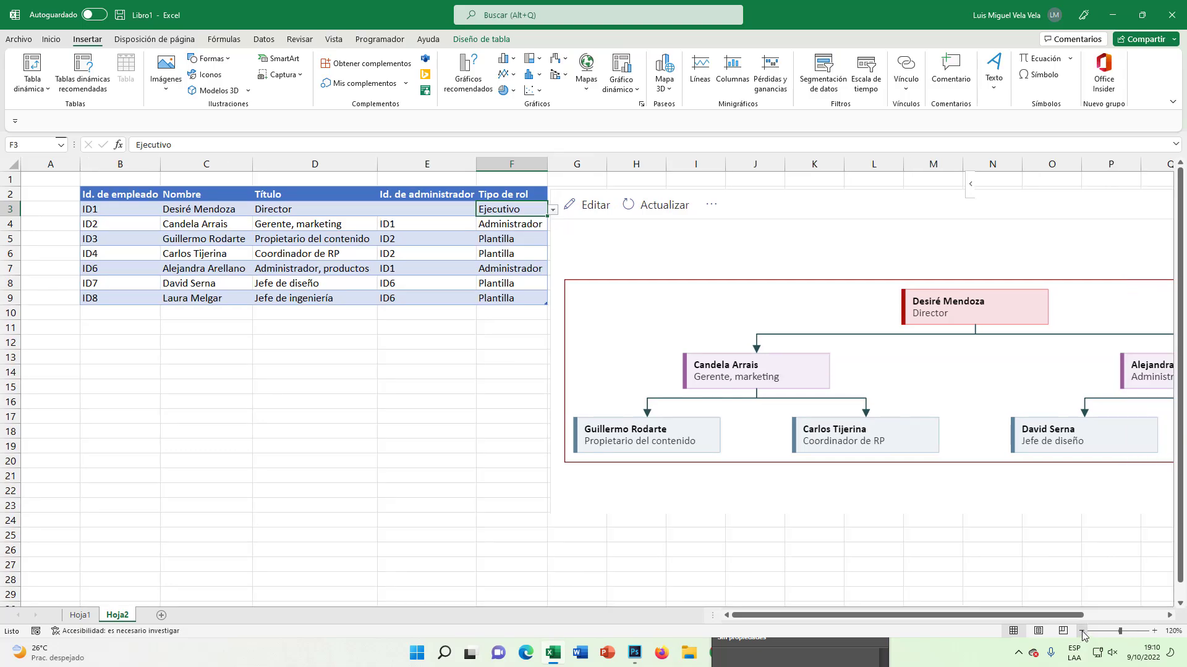
click(185, 211)
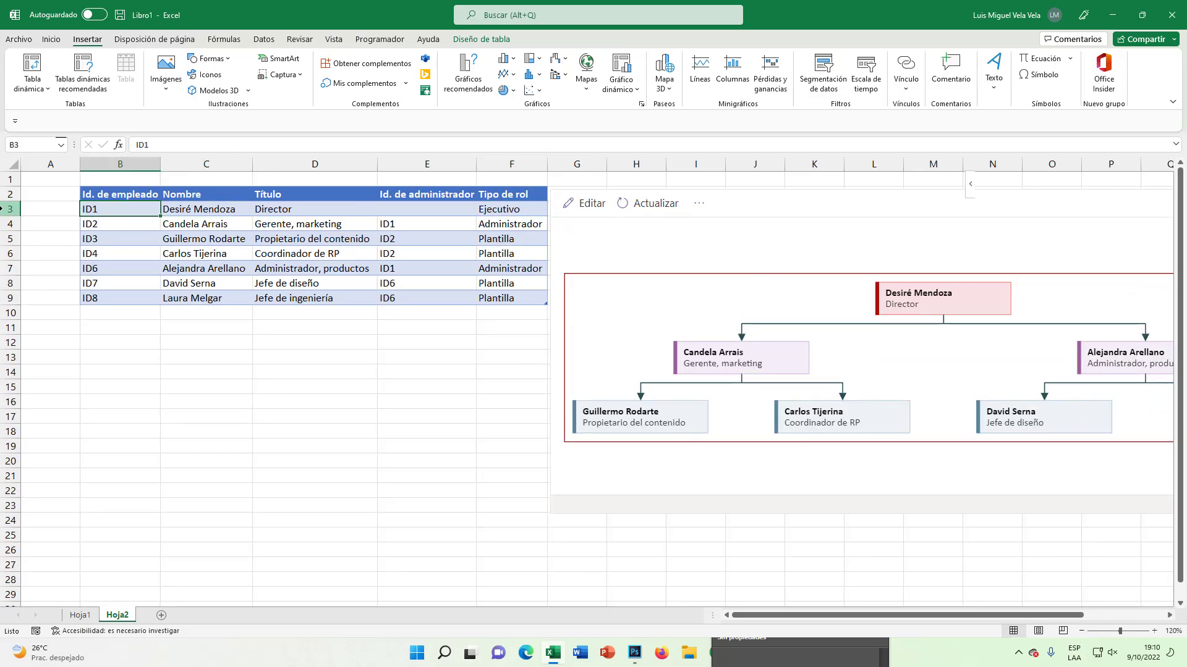
click(10, 209)
click(527, 208)
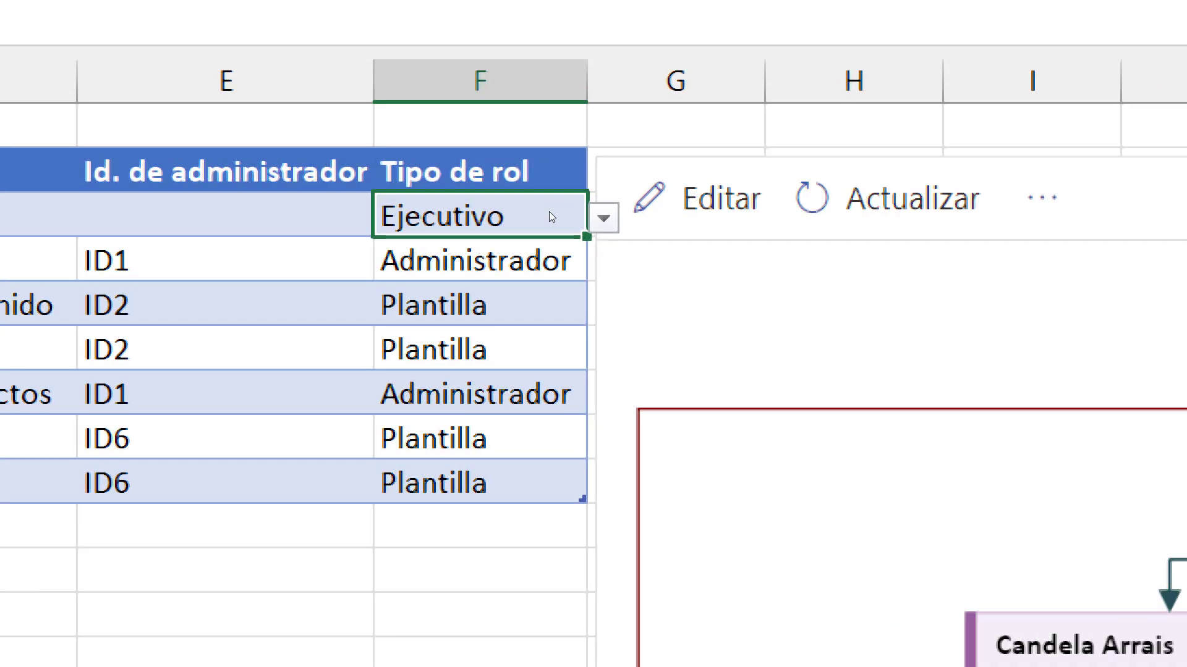
key(alt+Down)
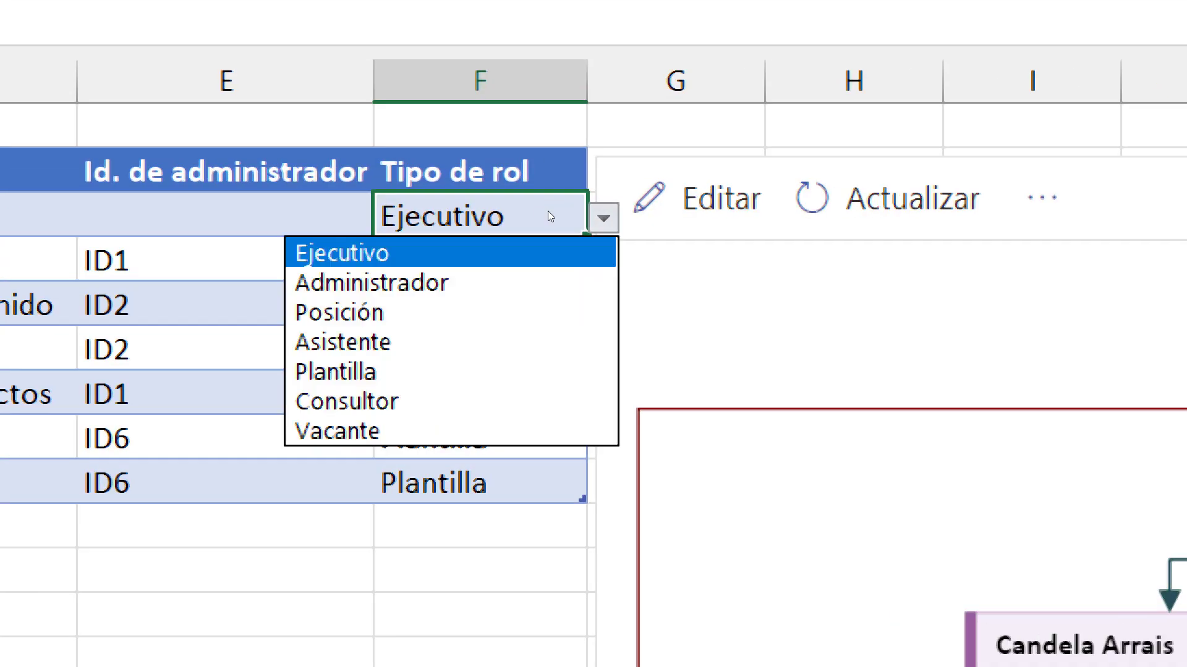
key(Down)
key(Down)
key(Down)
key(Up)
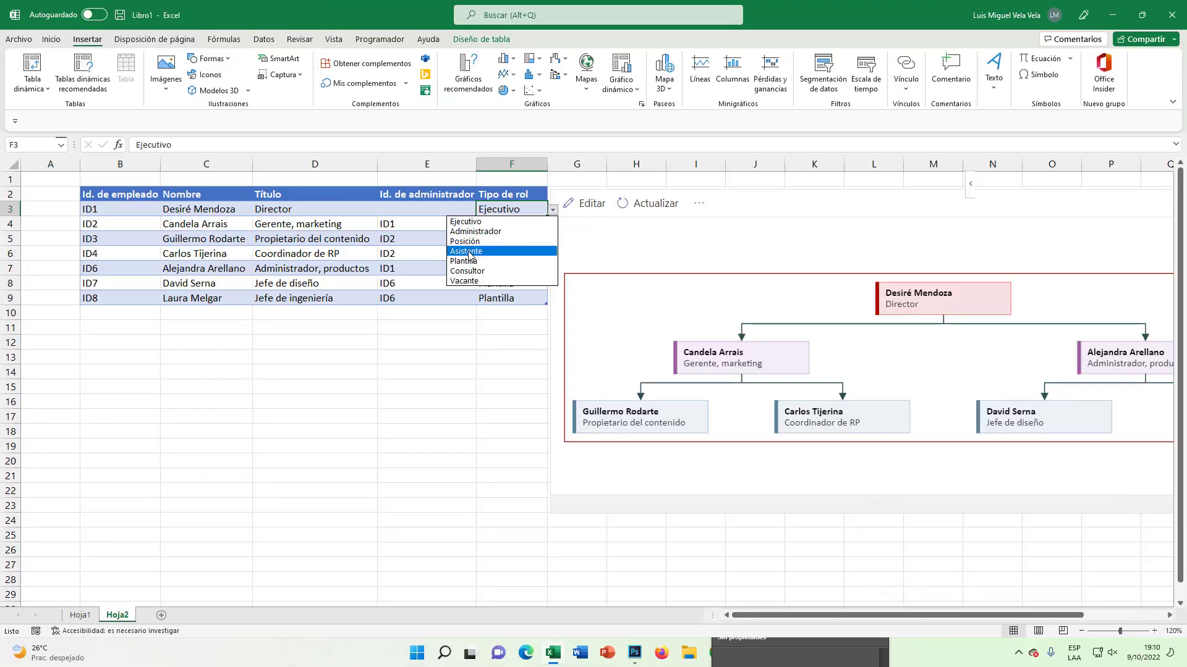
click(468, 252)
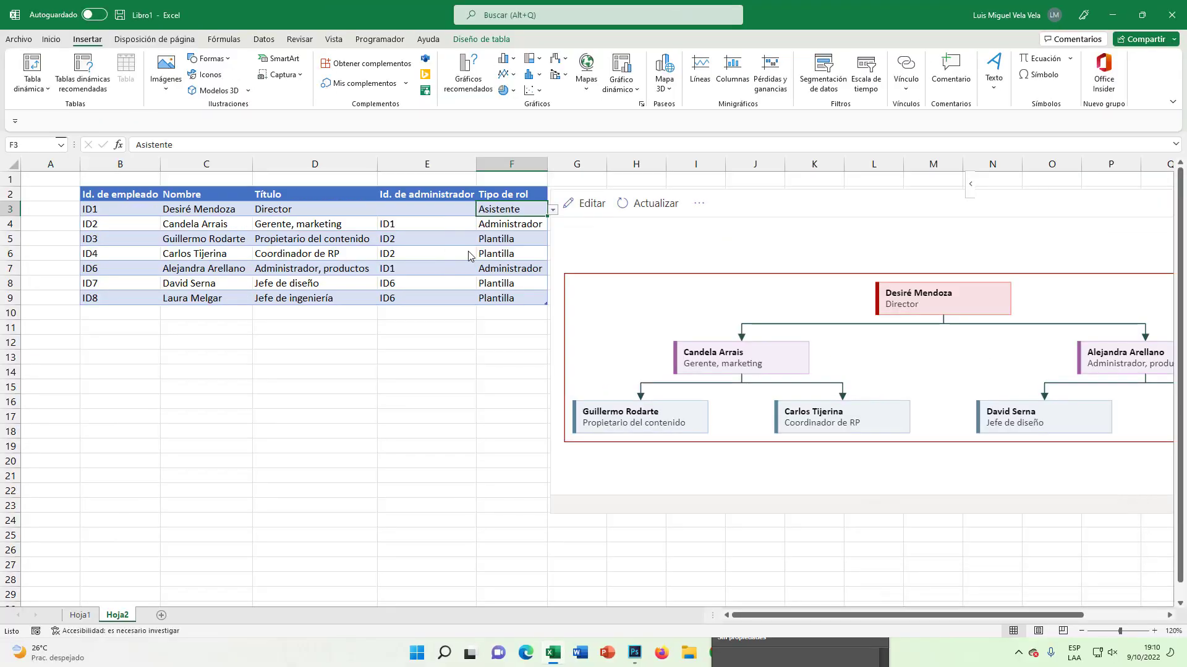
click(553, 210)
click(500, 275)
click(508, 340)
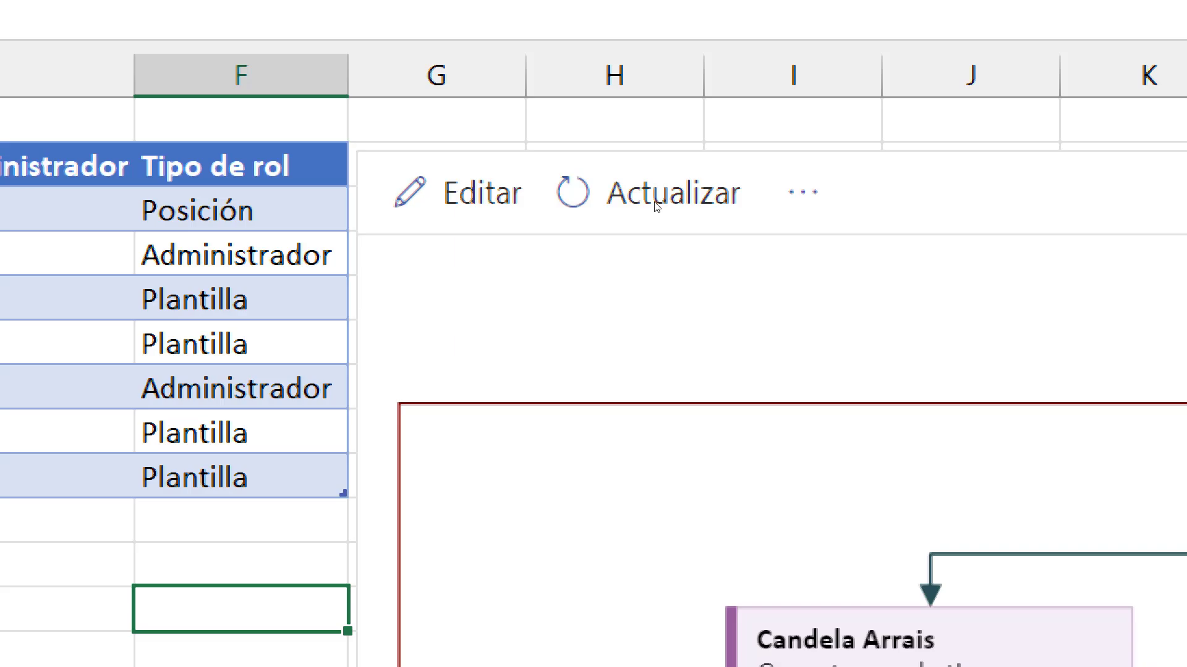
click(657, 197)
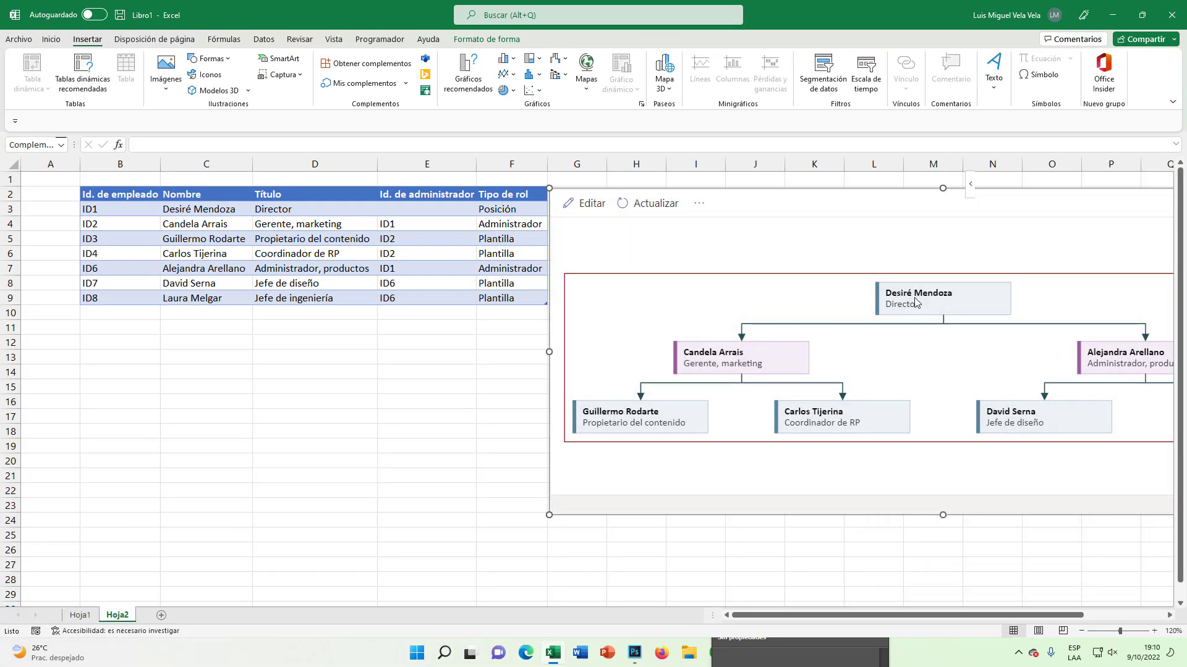
click(532, 207)
click(553, 215)
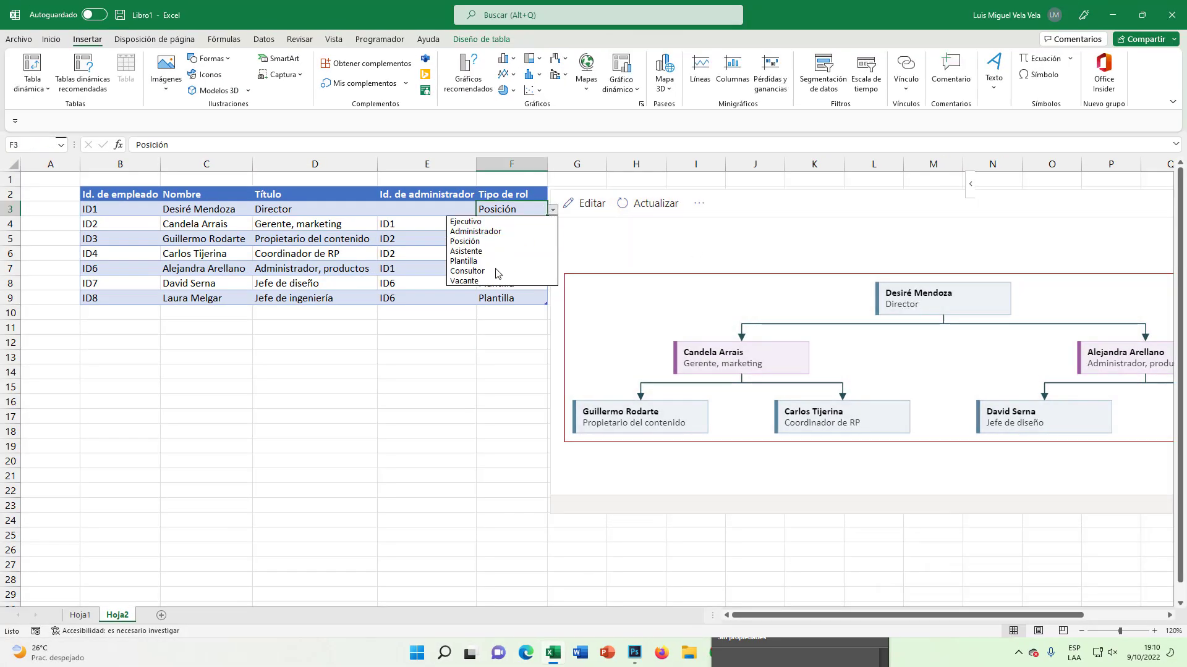
click(490, 282)
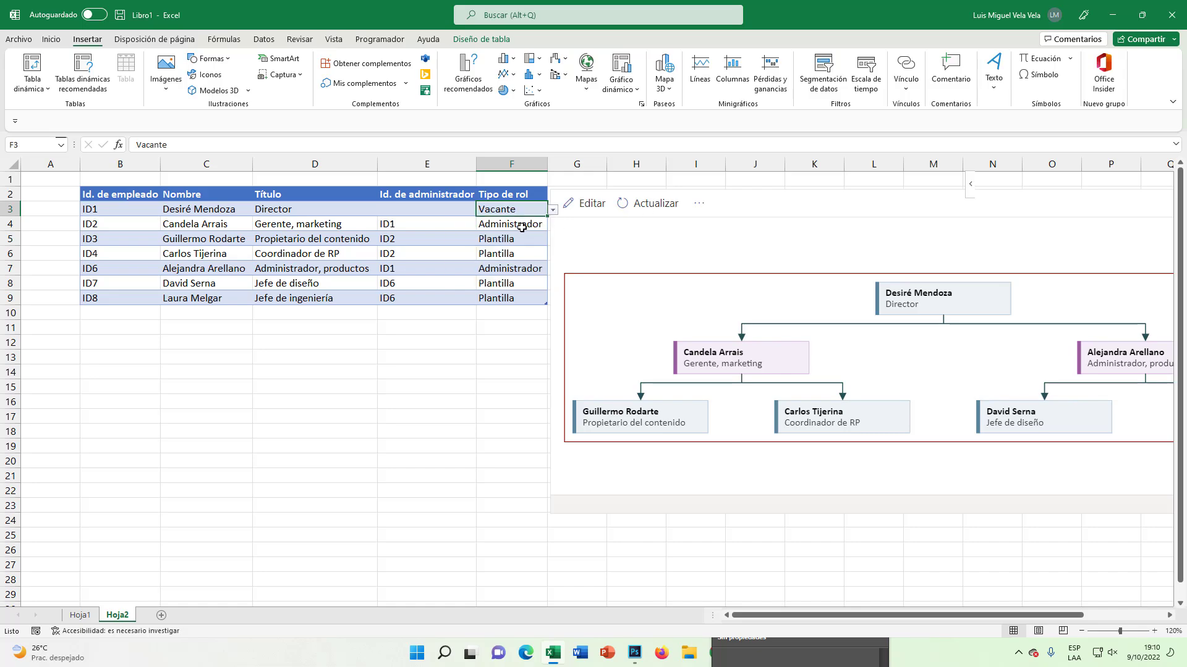
click(521, 227)
click(650, 204)
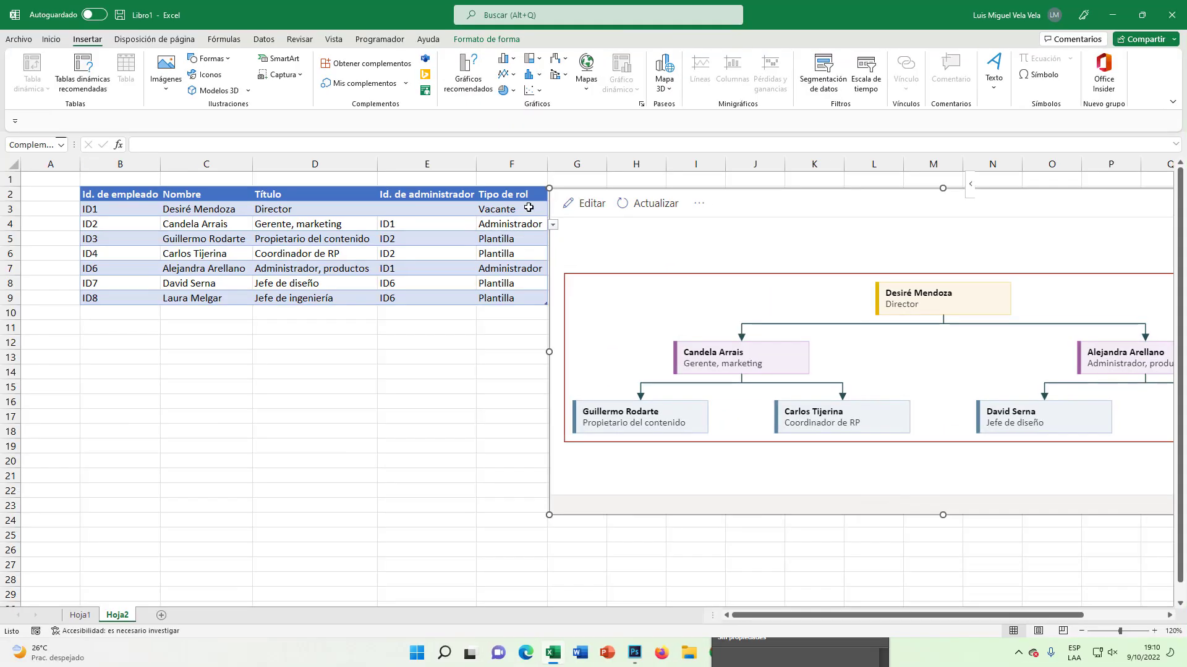
click(528, 208)
click(553, 210)
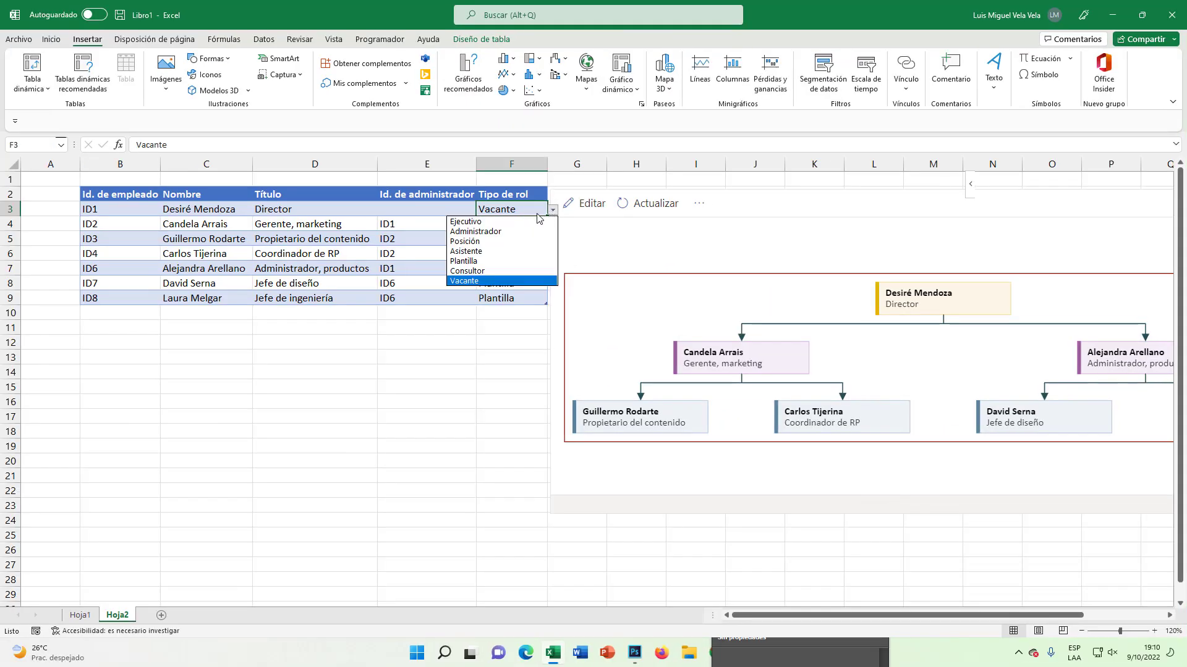
click(481, 261)
click(645, 205)
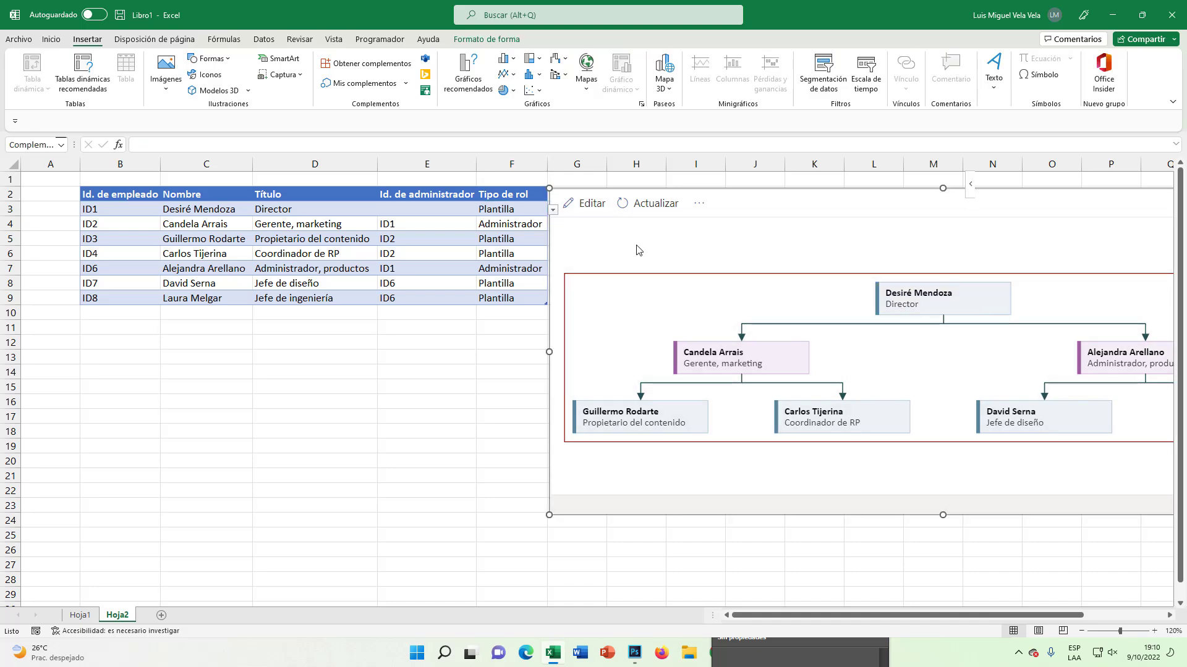
click(552, 210)
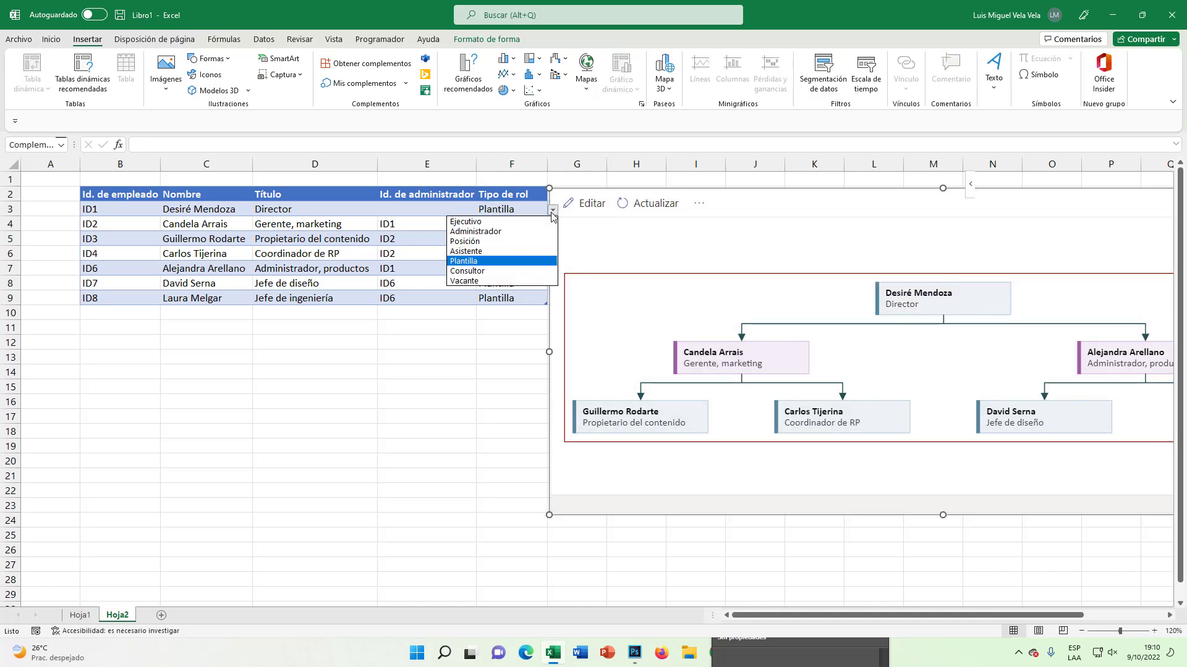
click(480, 223)
click(650, 204)
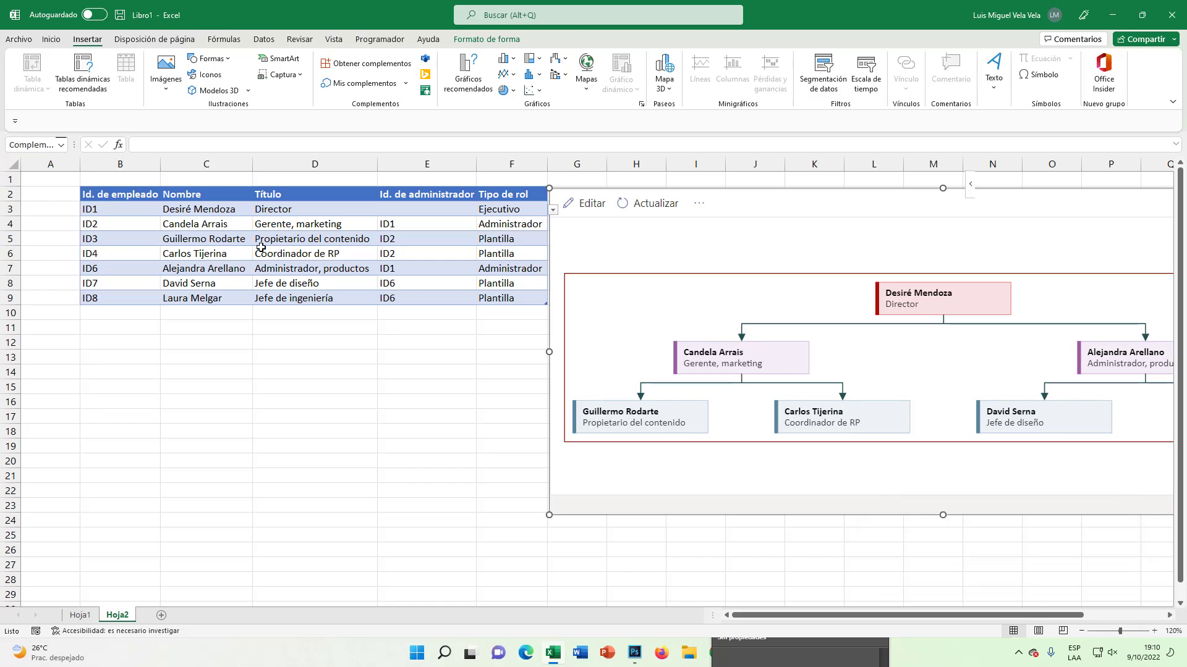
click(261, 247)
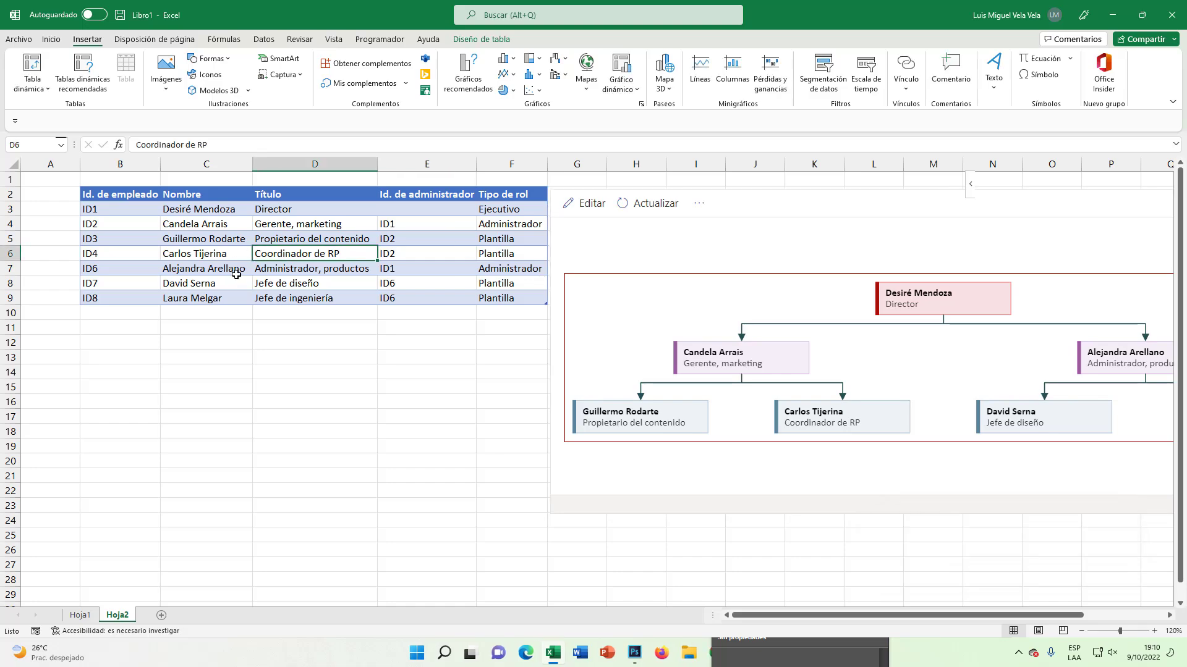
mouse_move(123, 213)
mouse_down()
mouse_move(440, 289)
mouse_move(108, 213)
mouse_up()
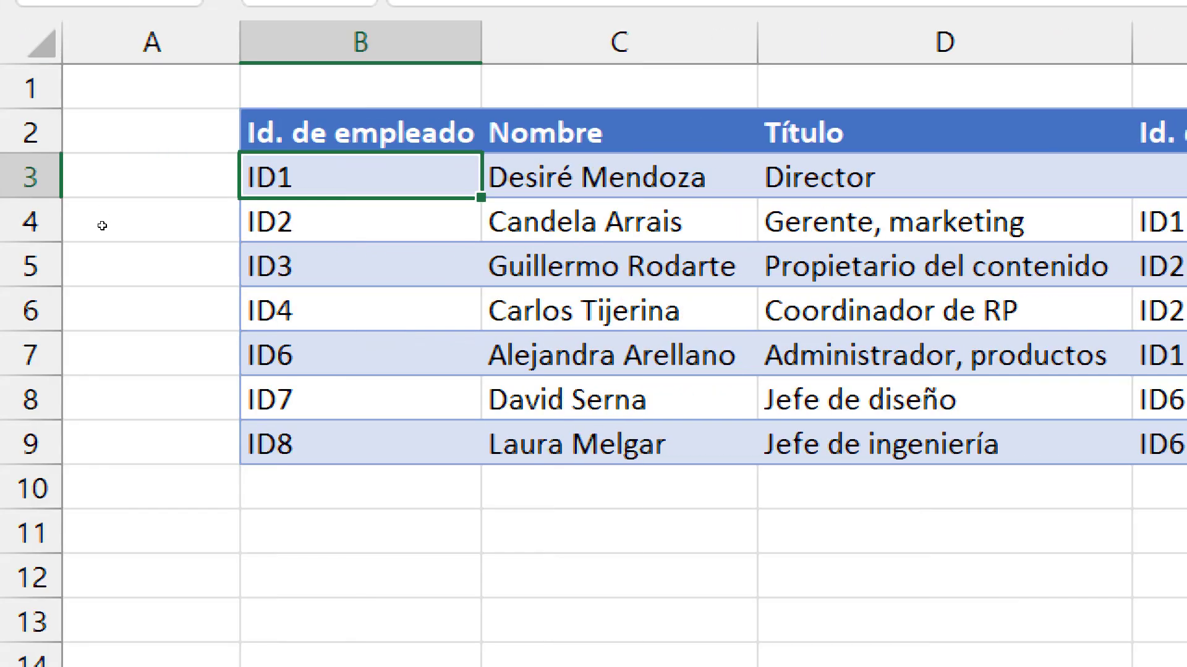
Fill row 10 with ID9, the new employee's name and the title Youtuber.
key(Down)
key(Up)
key(ctrl+Down)
key(Down)
text(ID)
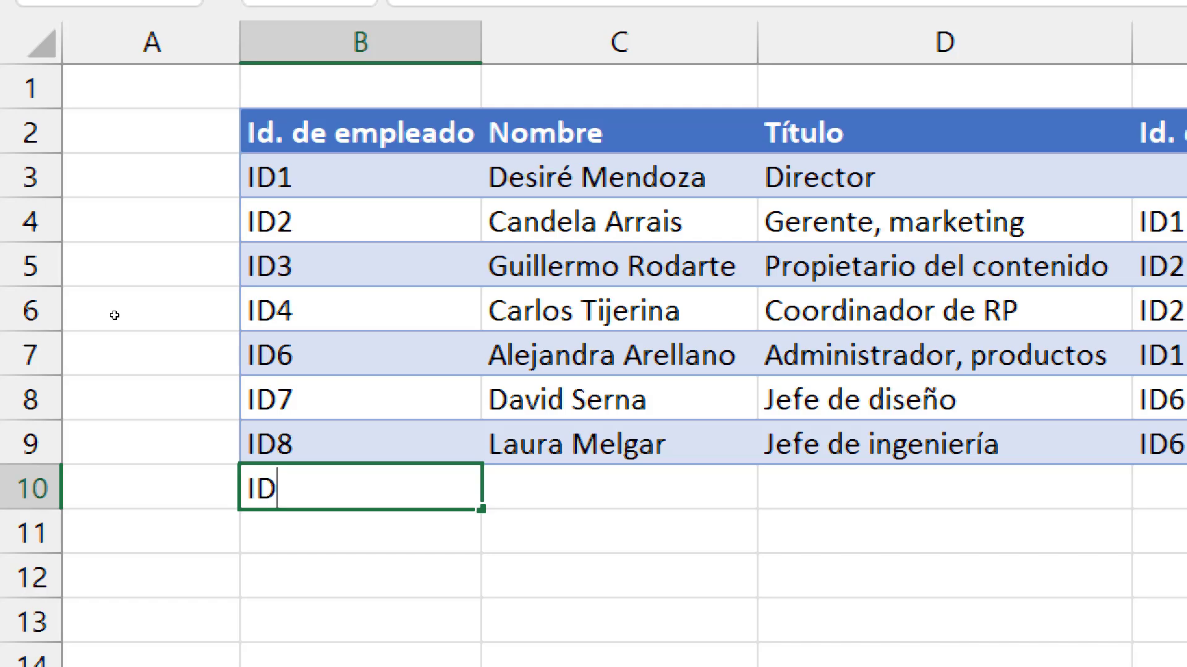
text(9)
key(Tab)
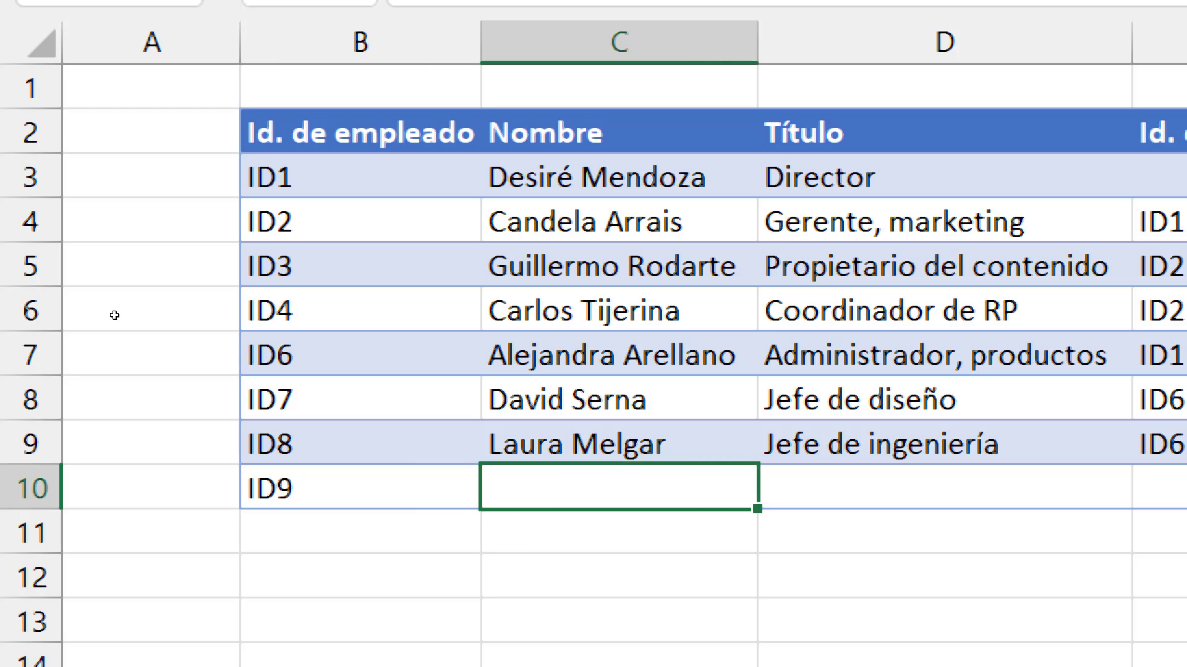
text(El Tío Te)
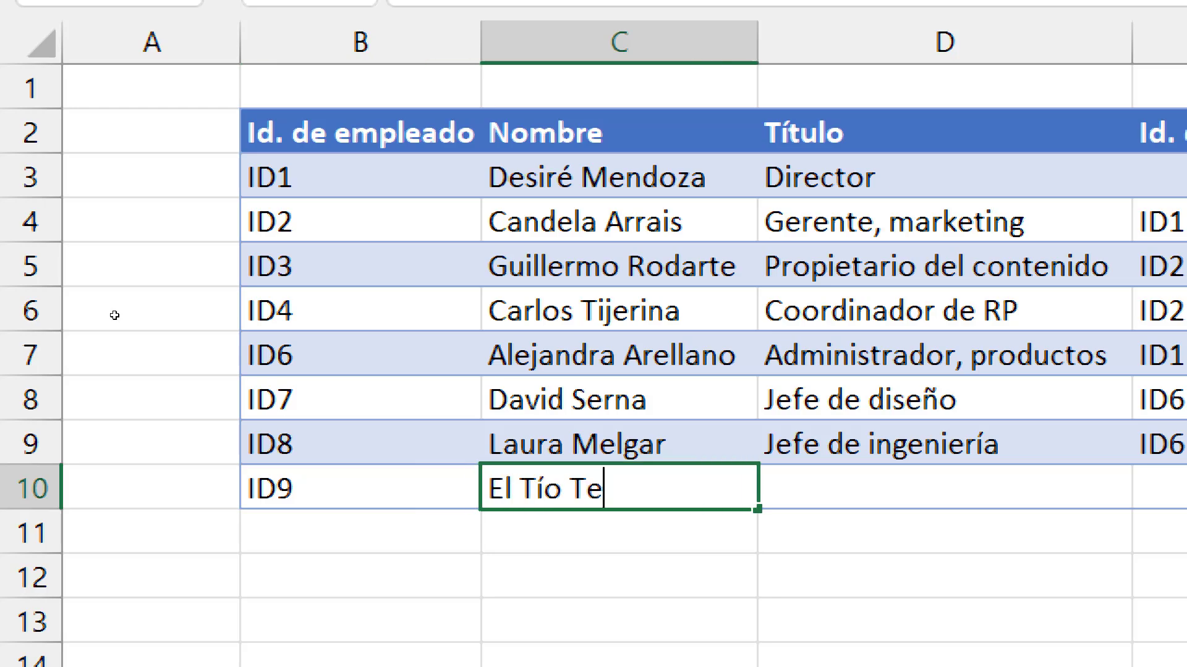
text(ch)
key(Tab)
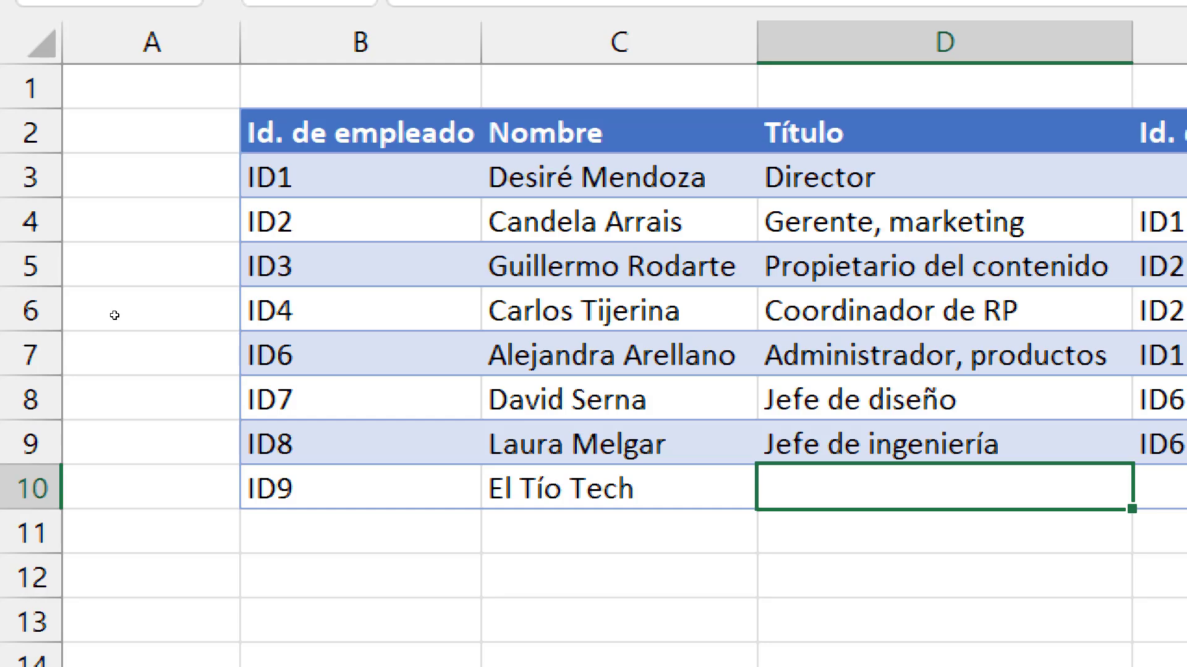
text(Youtub)
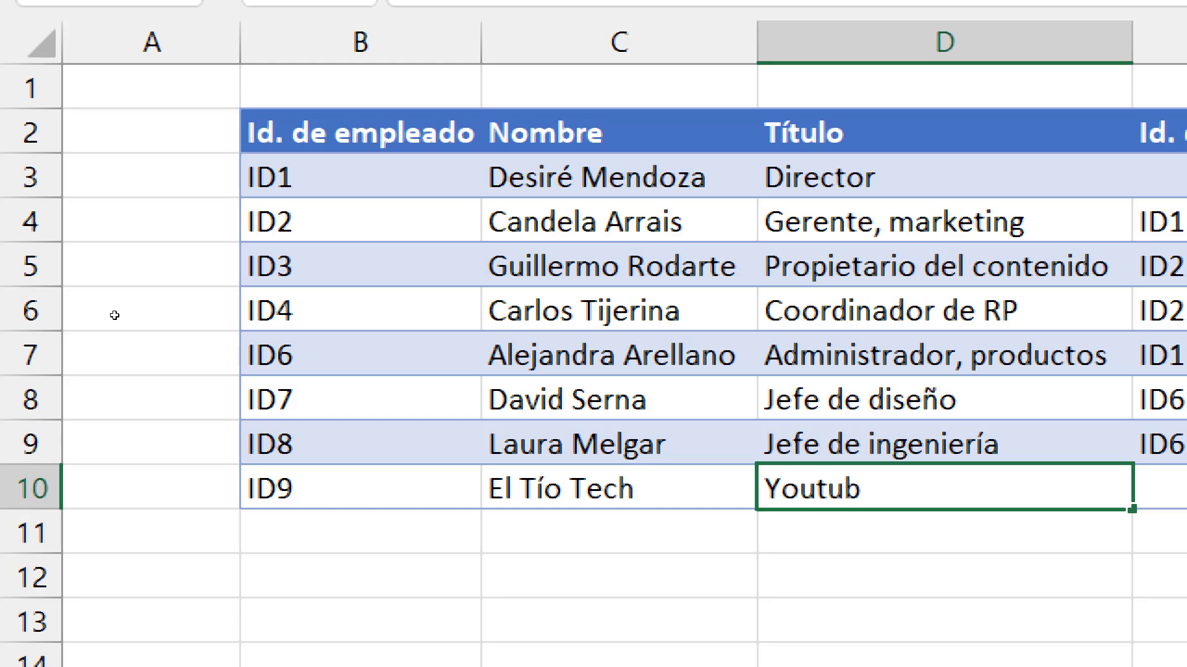
text(er)
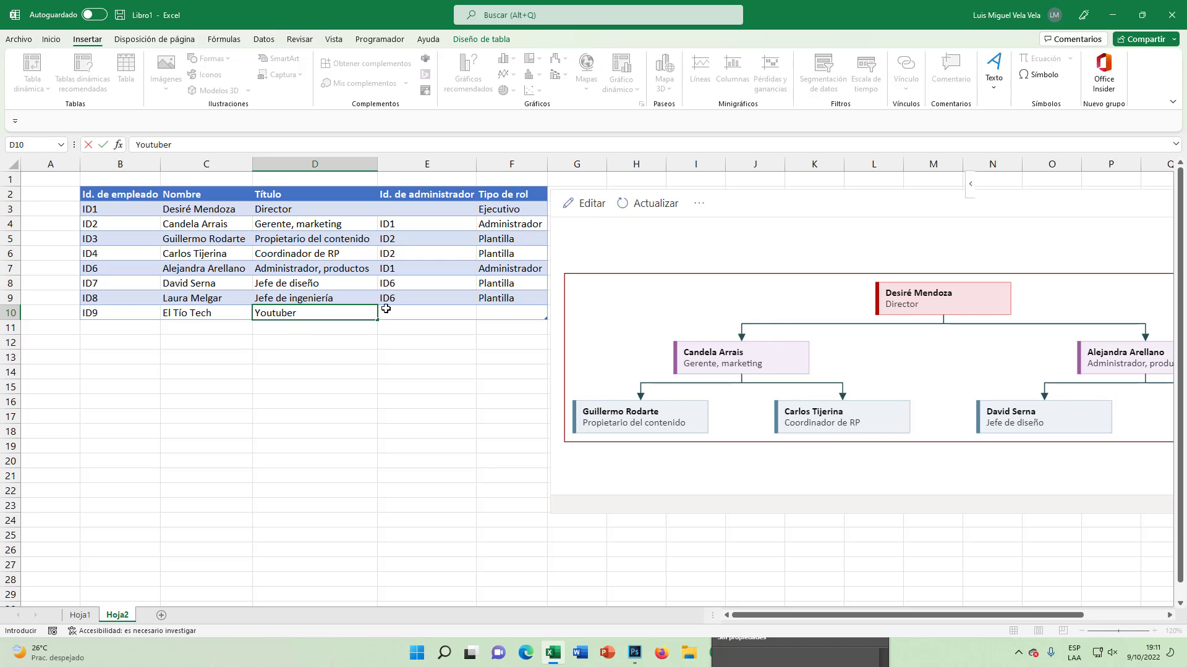
click(403, 309)
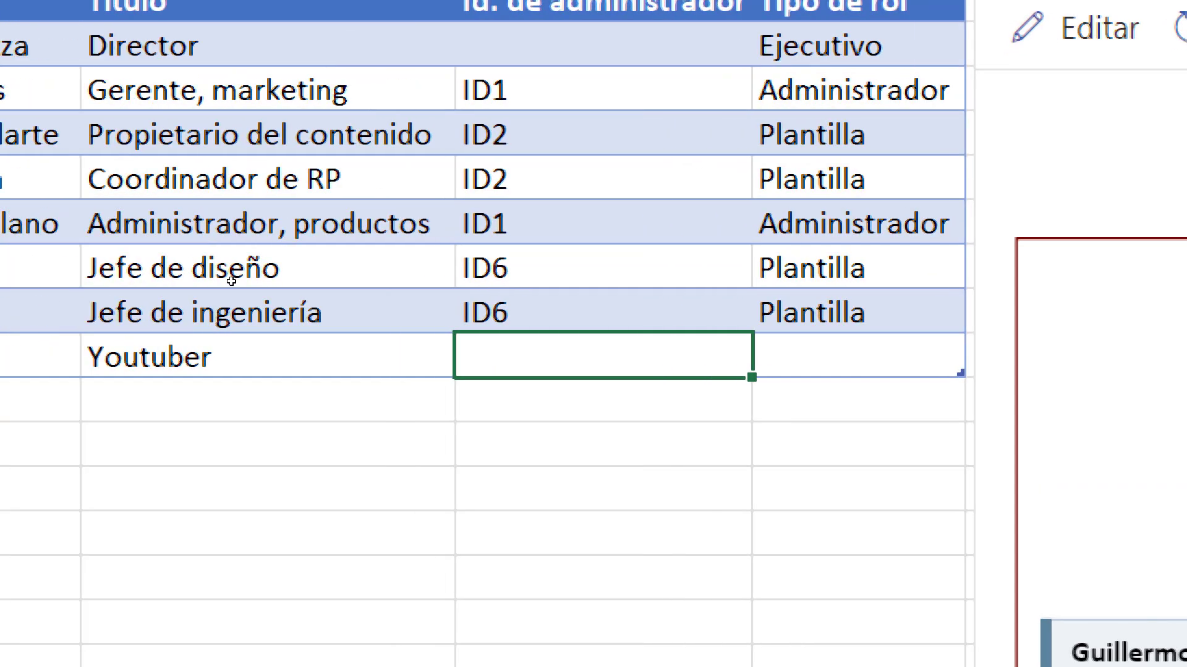
Check the Propietario del contenido chart box, then select the ID3 text in cell B5.
key(Left)
key(Left)
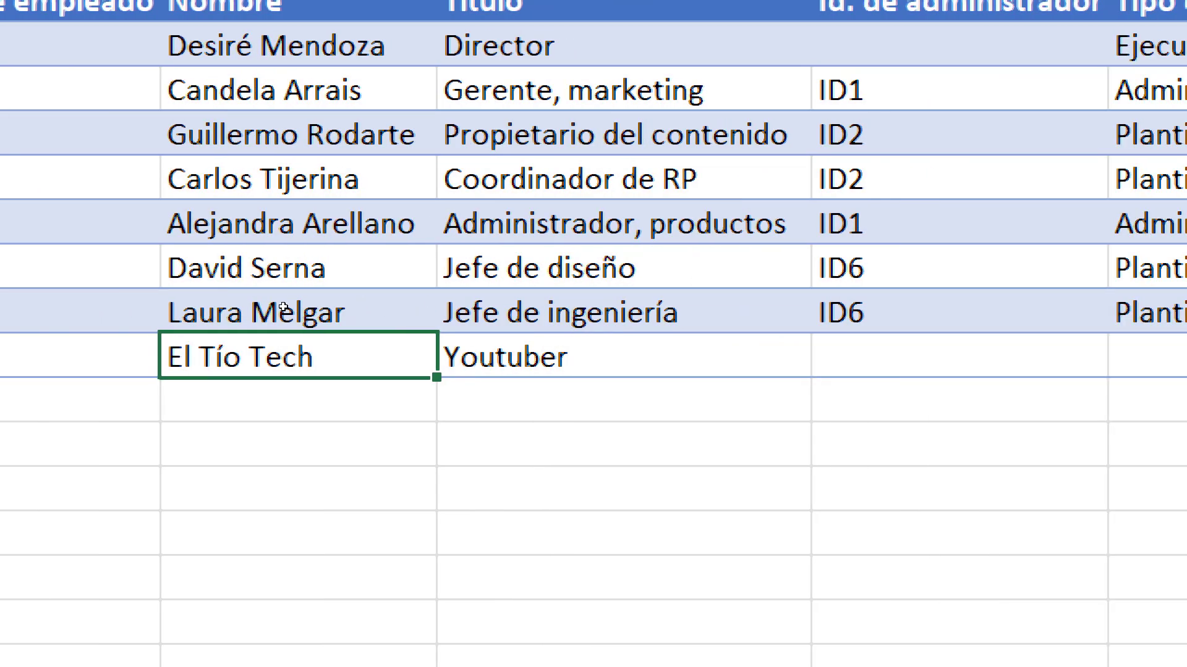
key(Right)
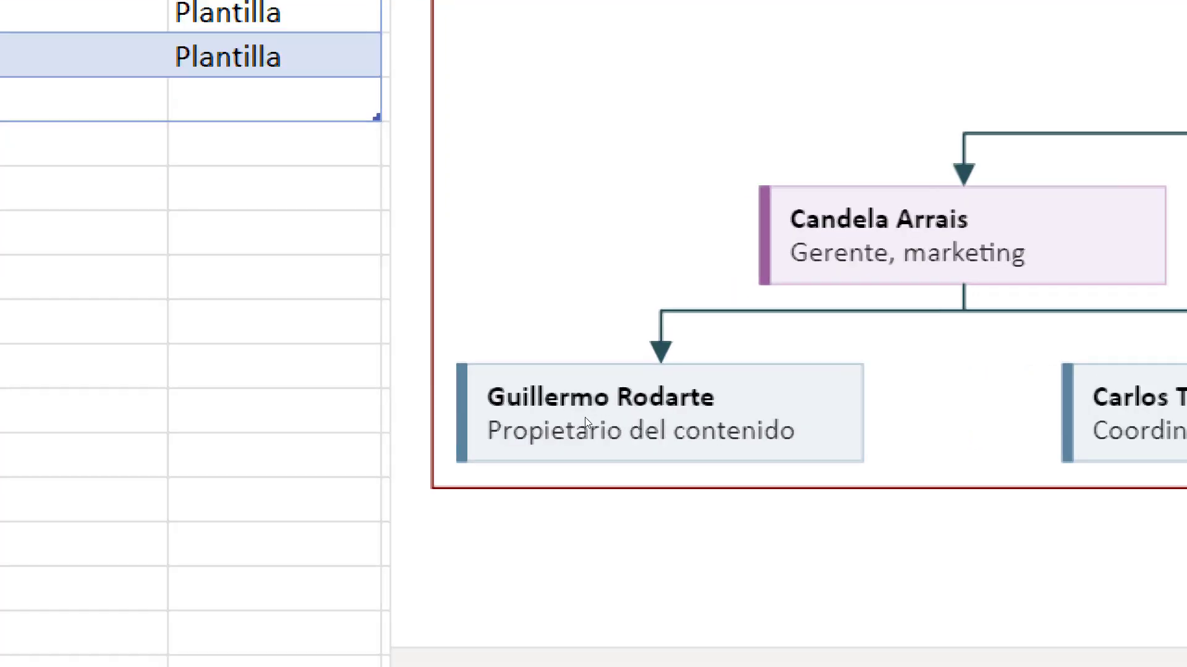
click(605, 413)
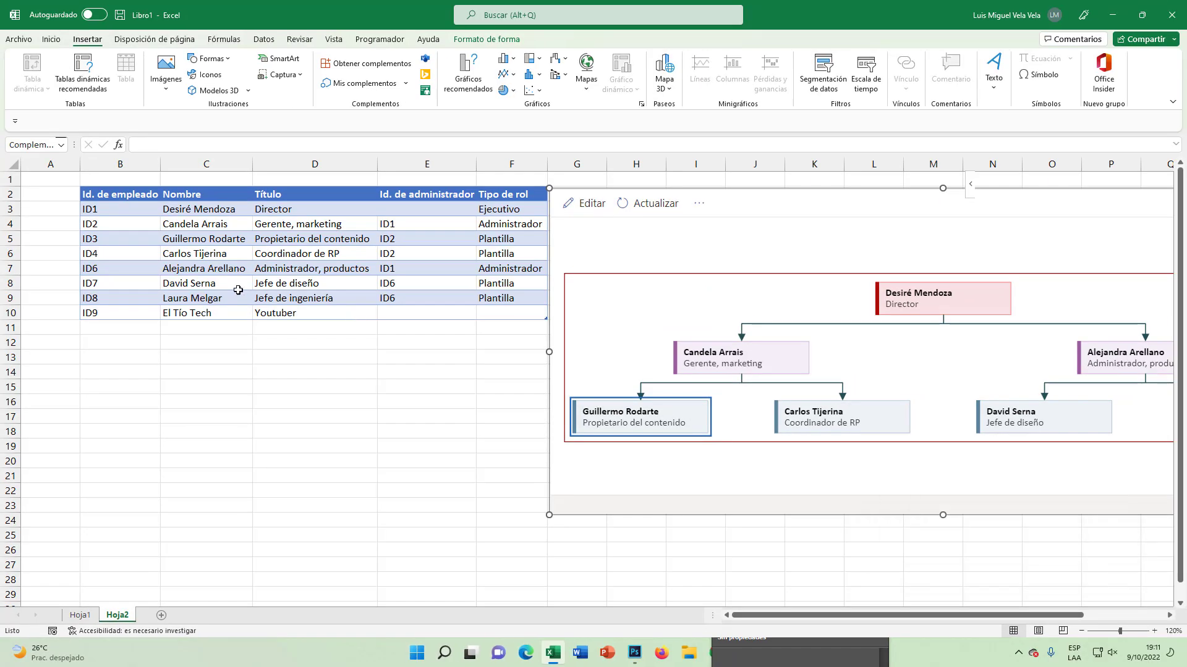
drag(204, 298, 204, 241)
click(98, 239)
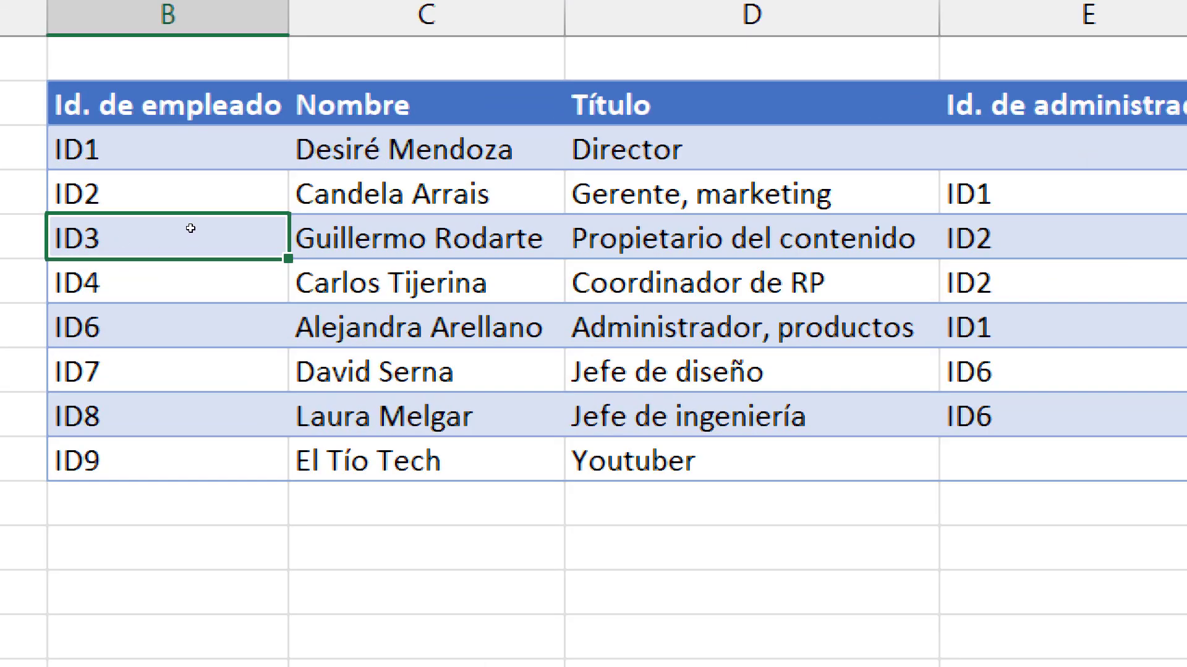
key(Right)
click(96, 239)
key(Right)
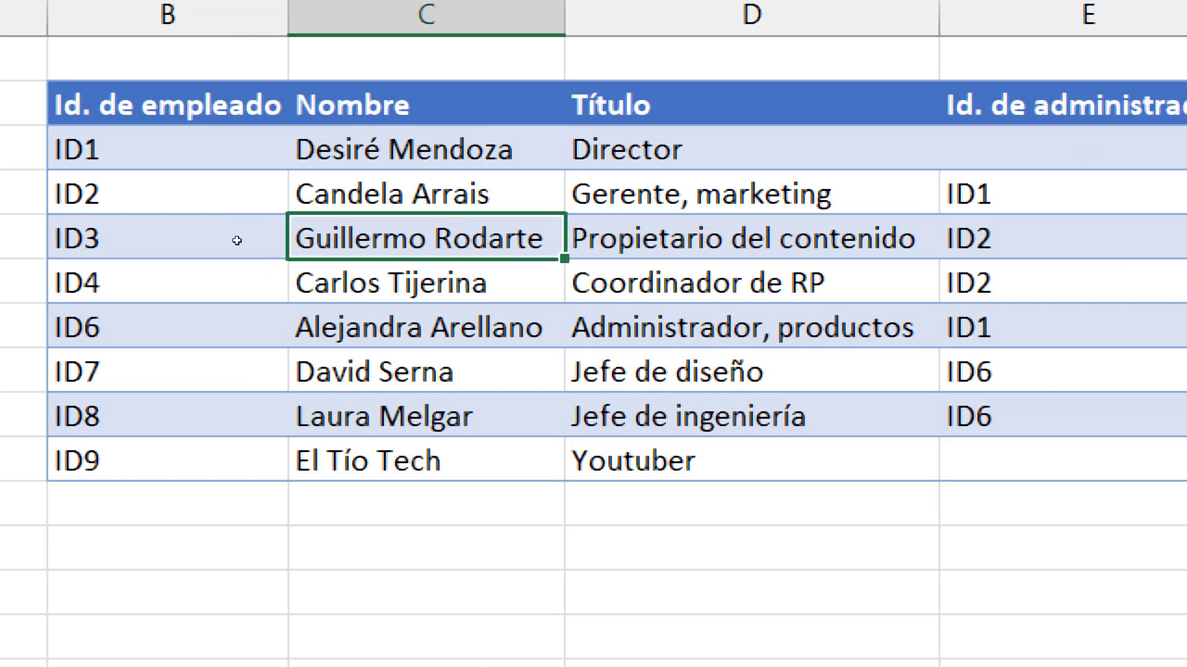
click(124, 239)
double_click(130, 238)
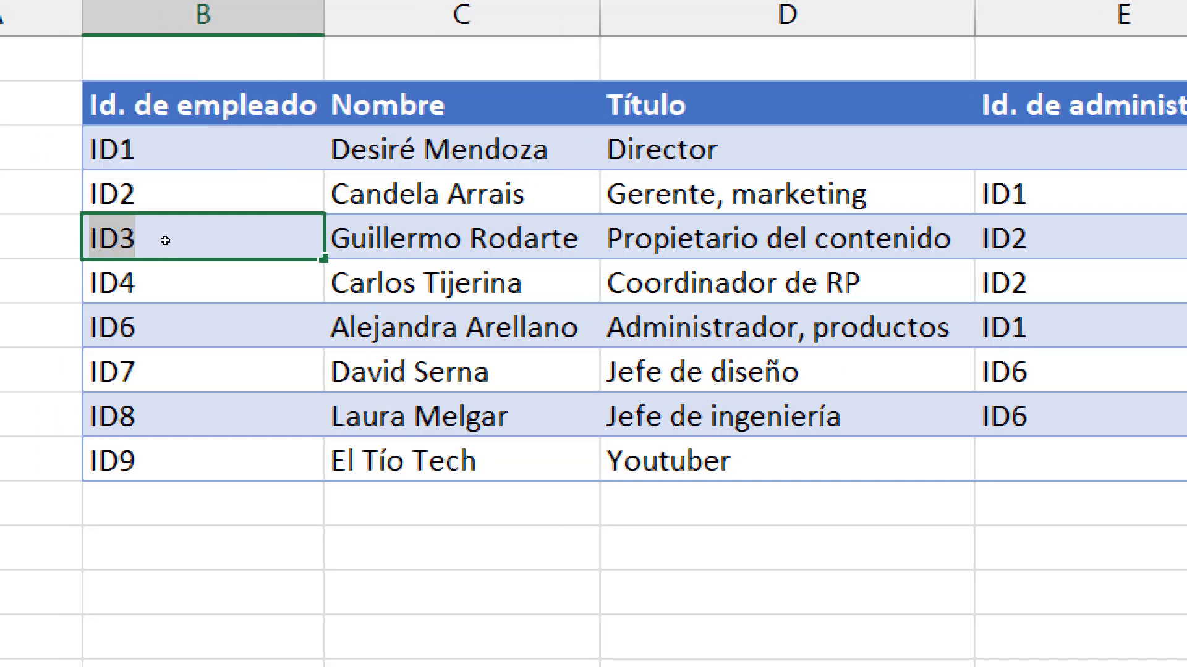
double_click(192, 240)
Set E10 to ID3 and F10 to Vacante, refreshing the org chart after each.
click(416, 314)
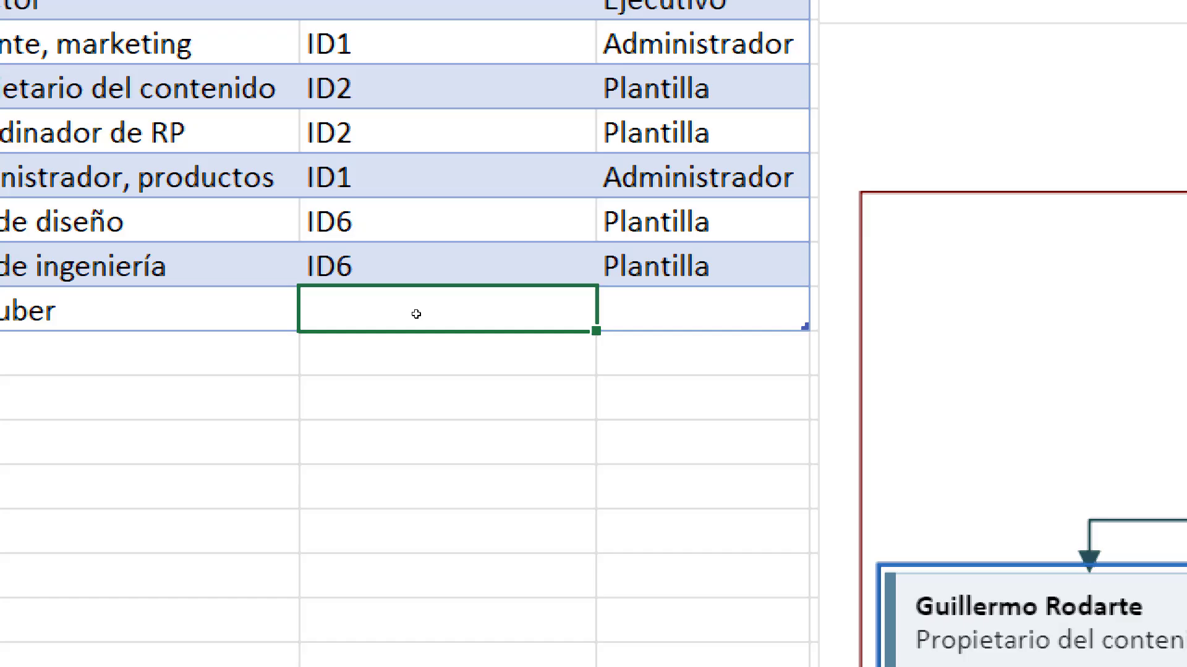
text(ID3)
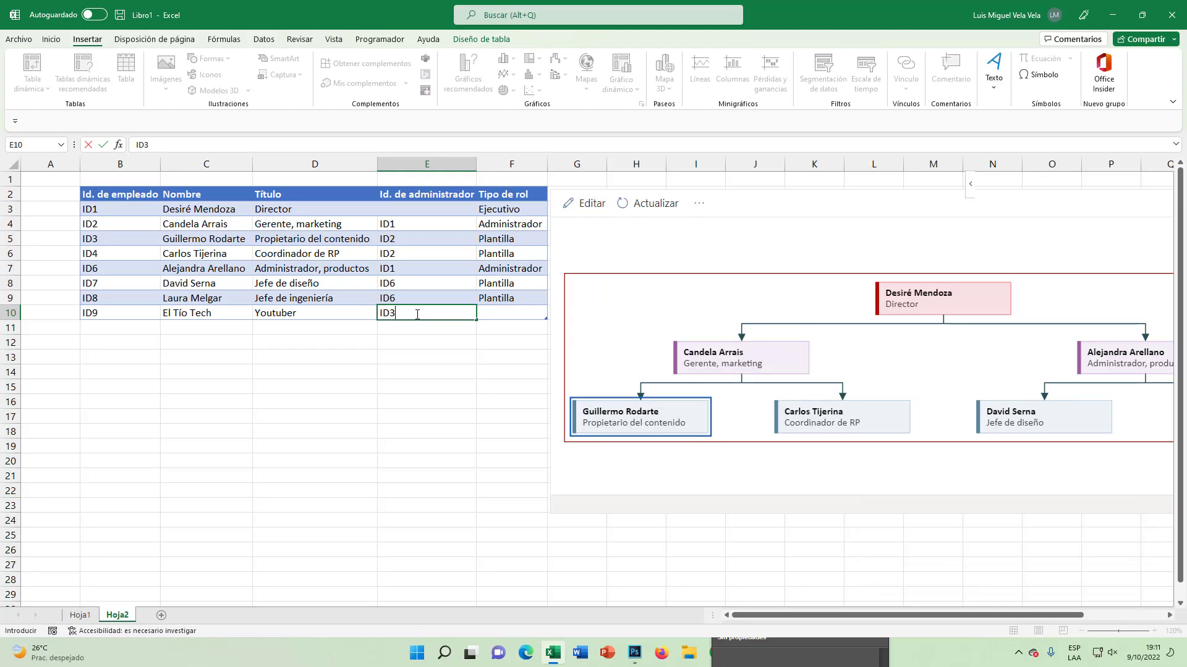
key(Return)
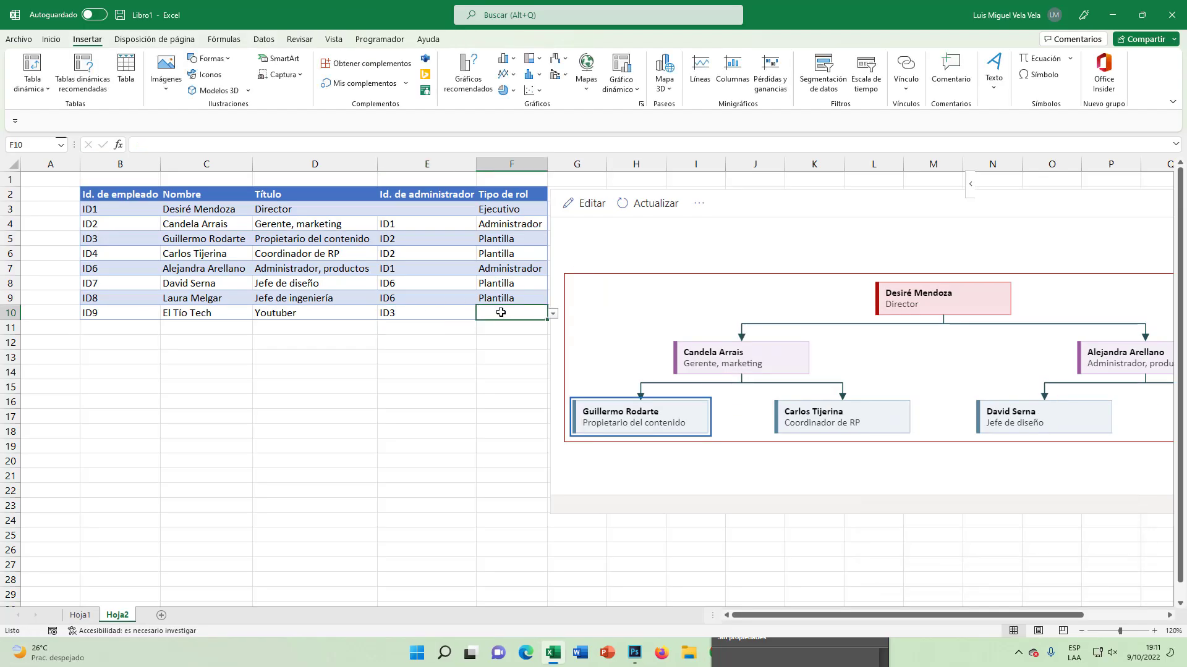
click(649, 204)
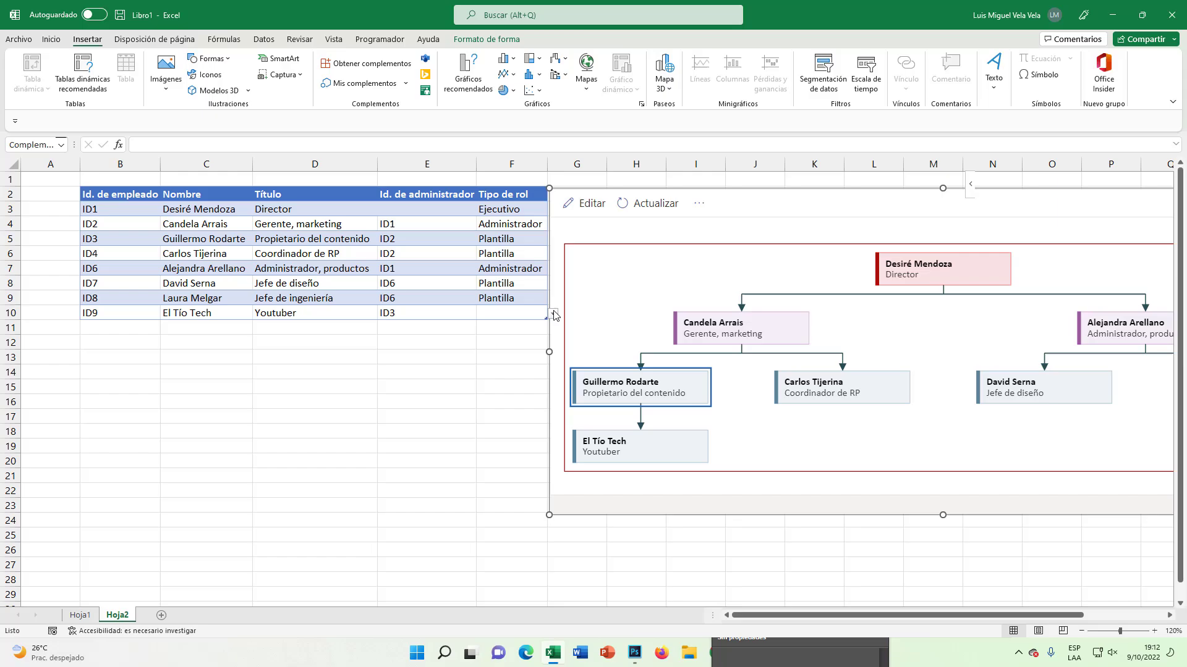
click(553, 315)
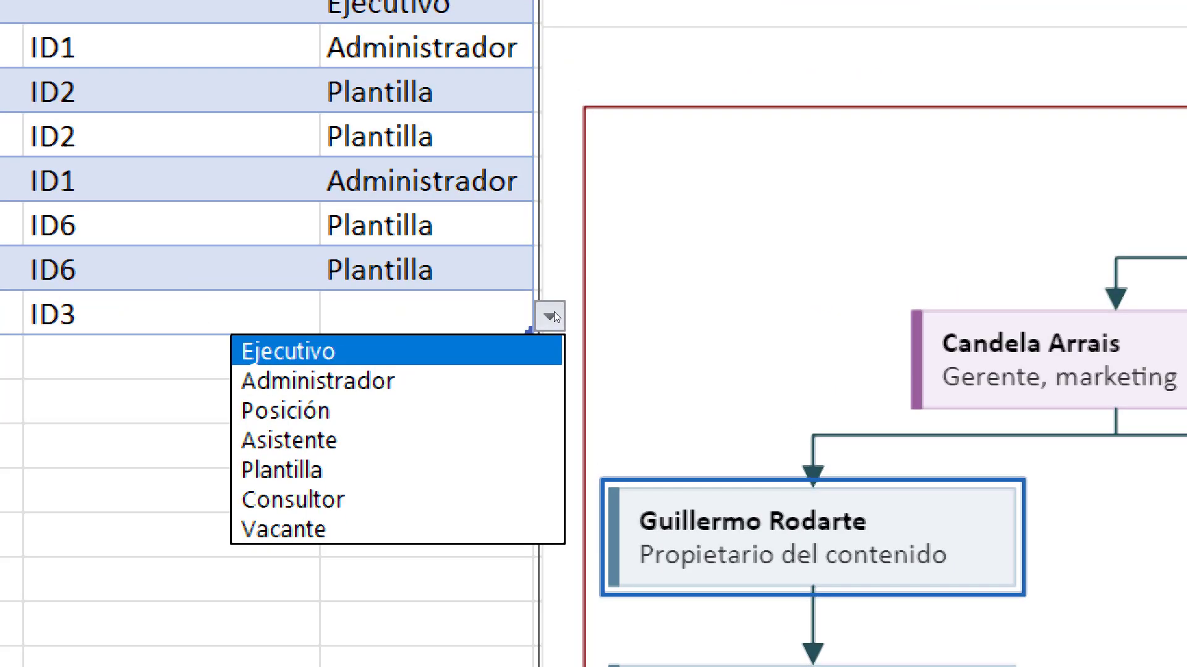
key(Down)
key(Down)
key(Down)
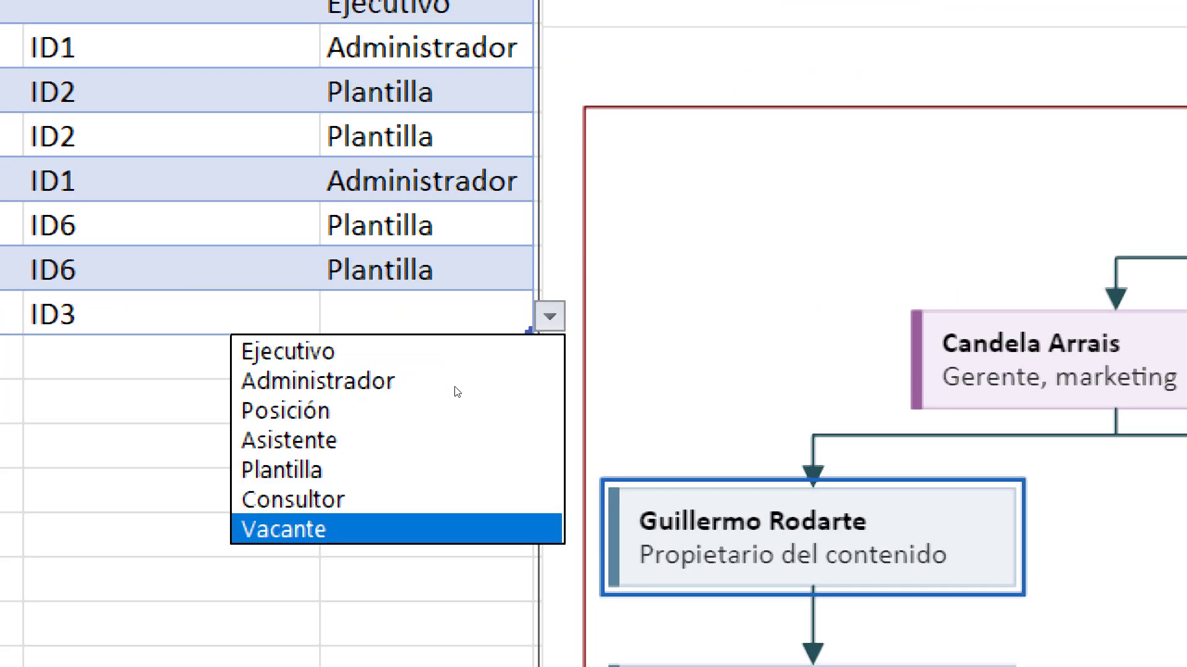
key(Return)
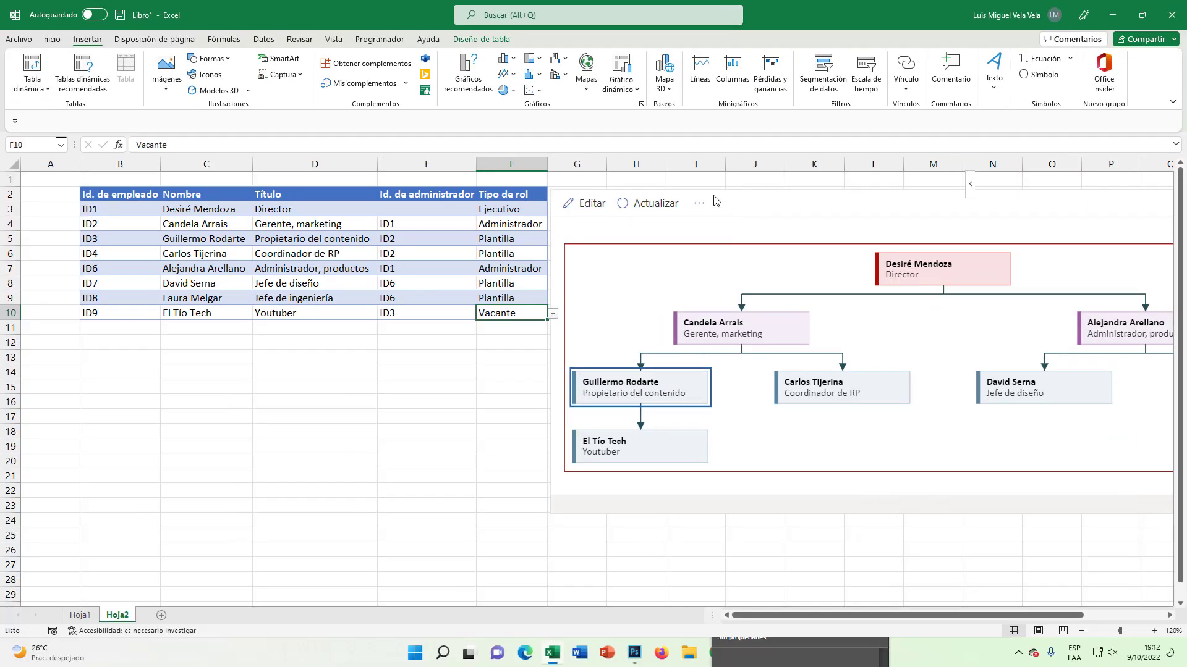
click(649, 204)
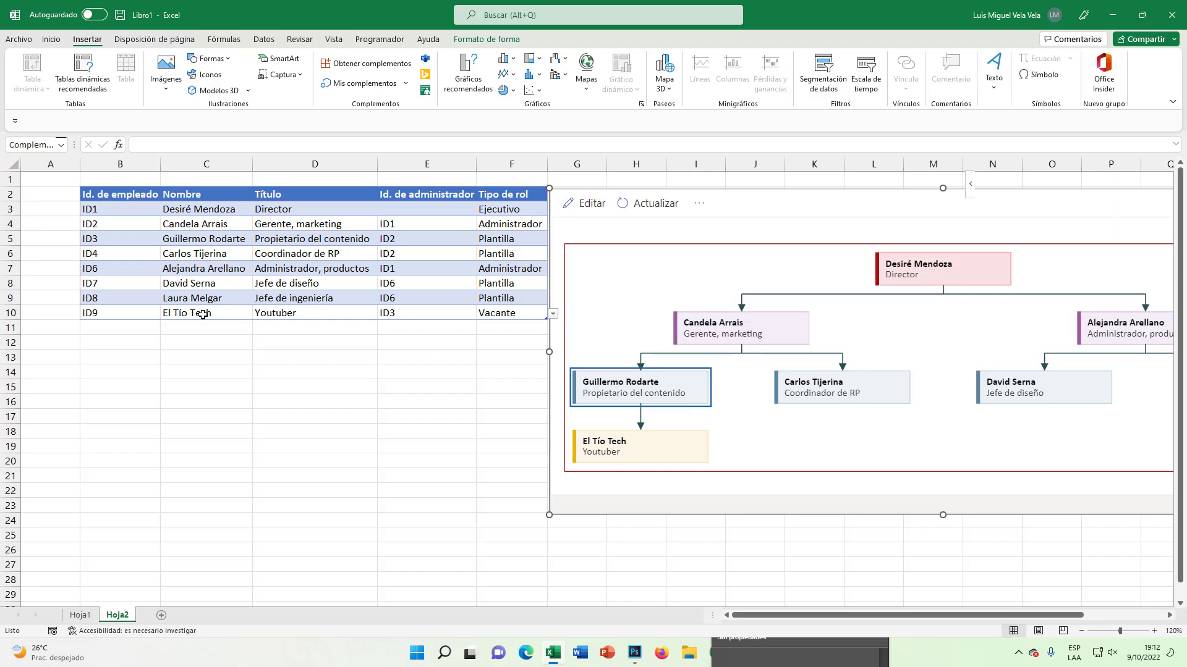
Fill row 11 with ID10, the new employee's name and the title Youtuber.
click(115, 328)
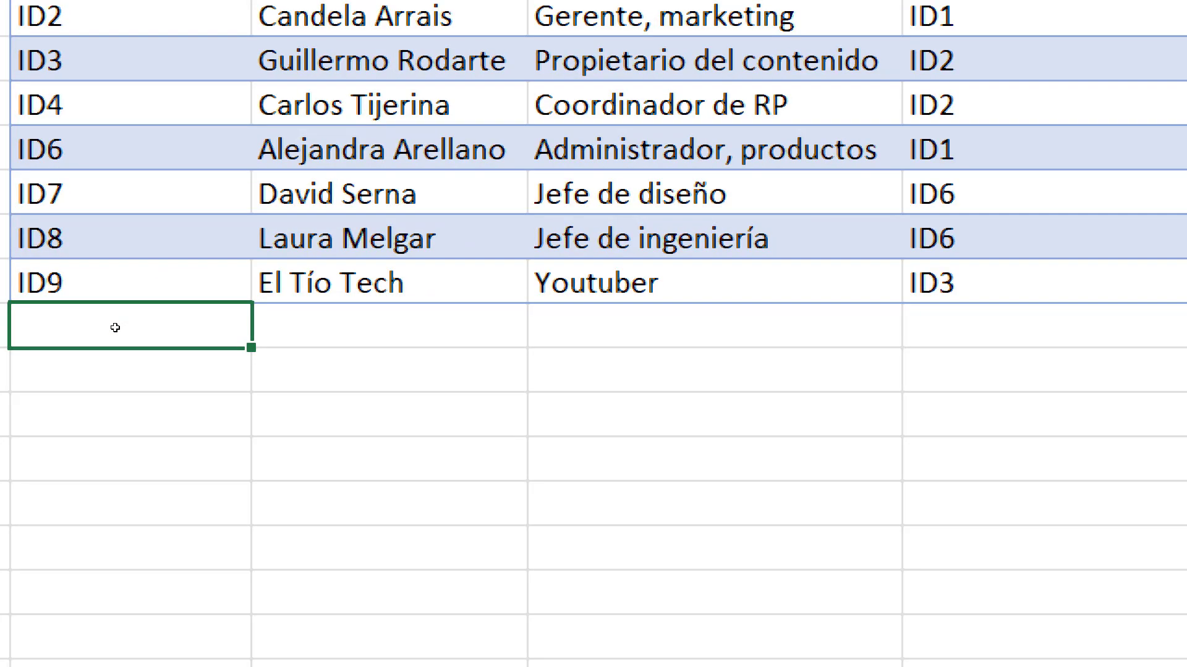
text(ID)
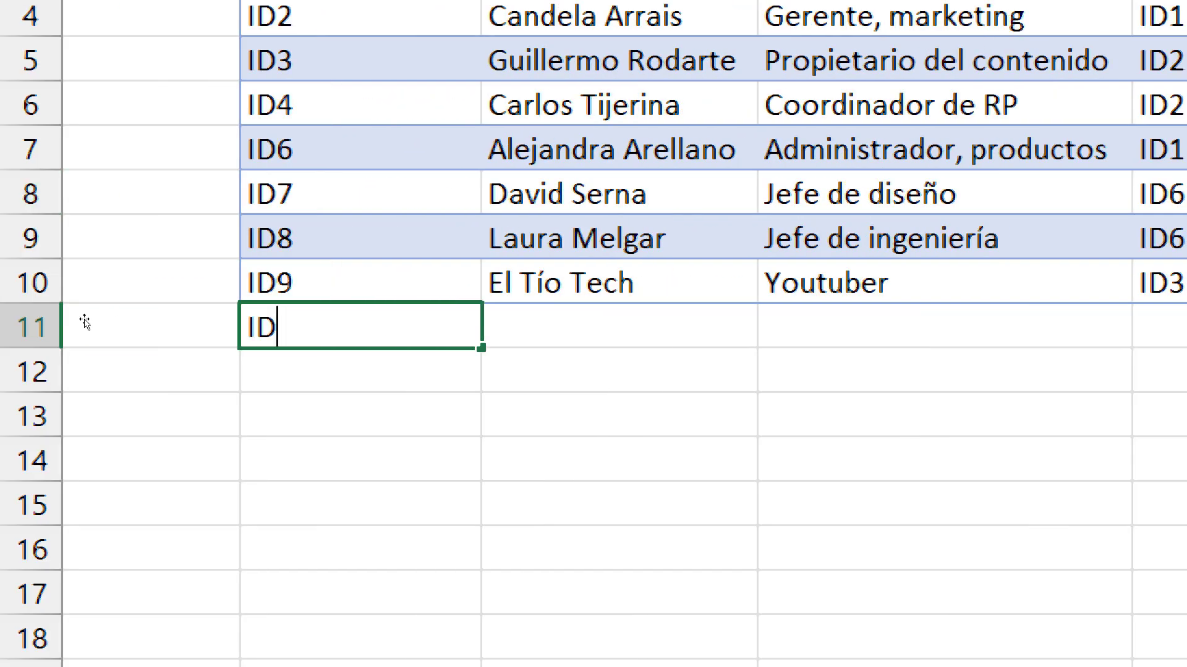
text(10)
key(Tab)
text(Mig)
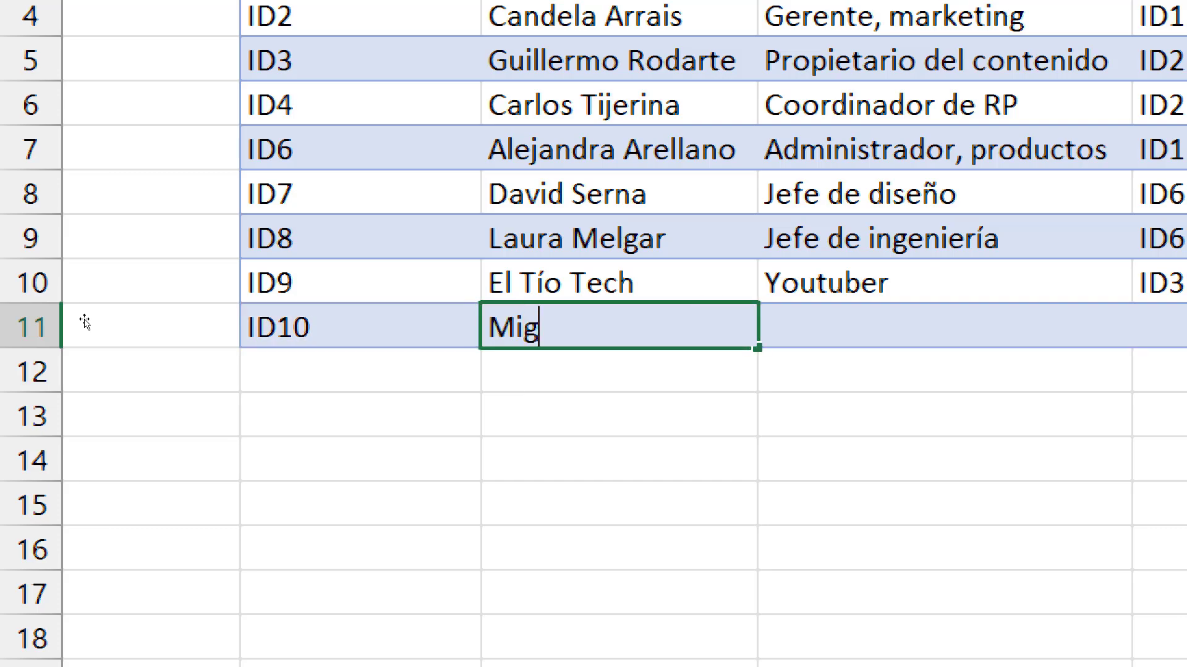
text(uel Vela)
key(Tab)
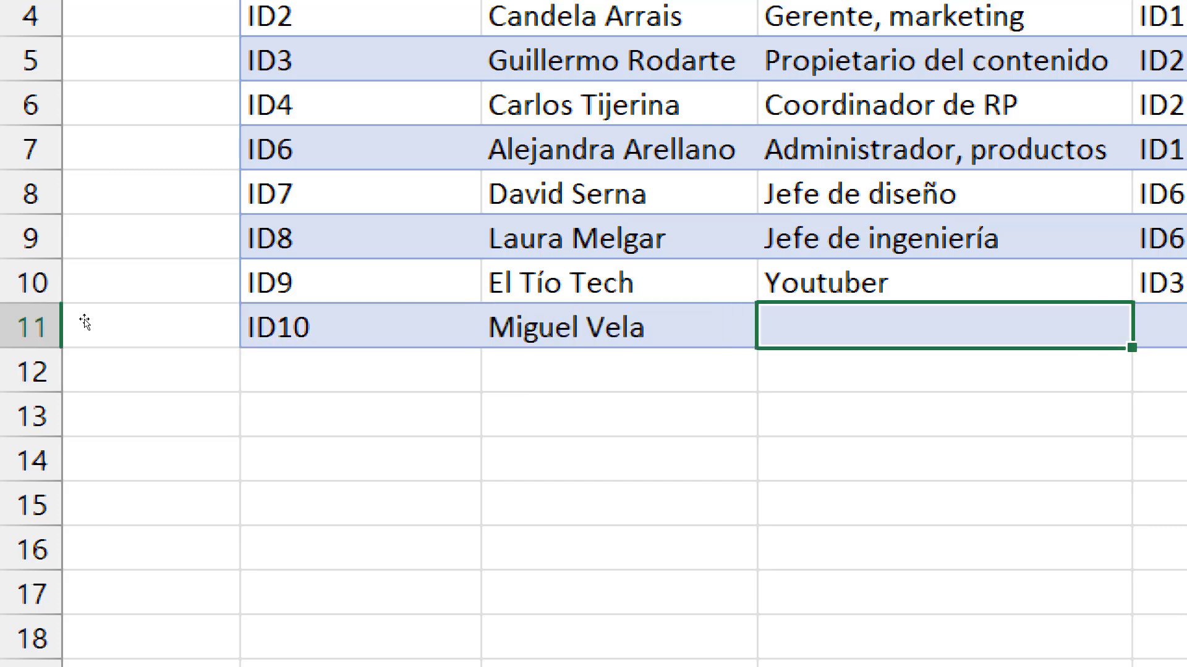
text(YOutuber)
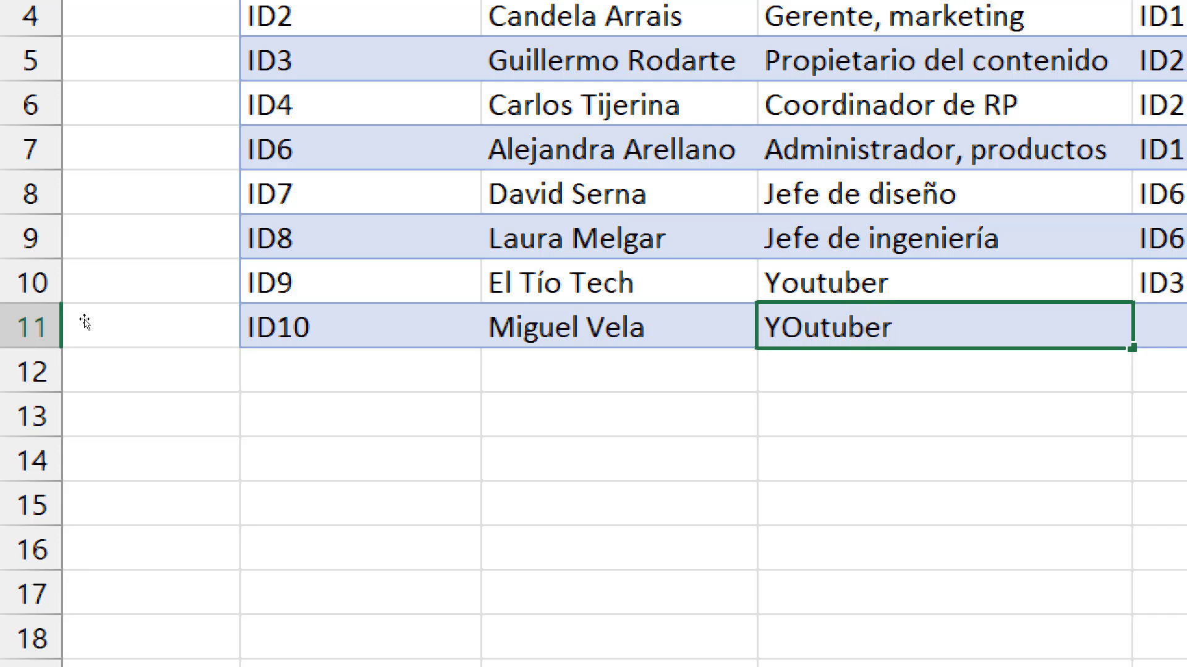
key(BackSpace)
key(BackSpace)
key(BackSpace)
key(BackSpace)
key(BackSpace)
text(outu)
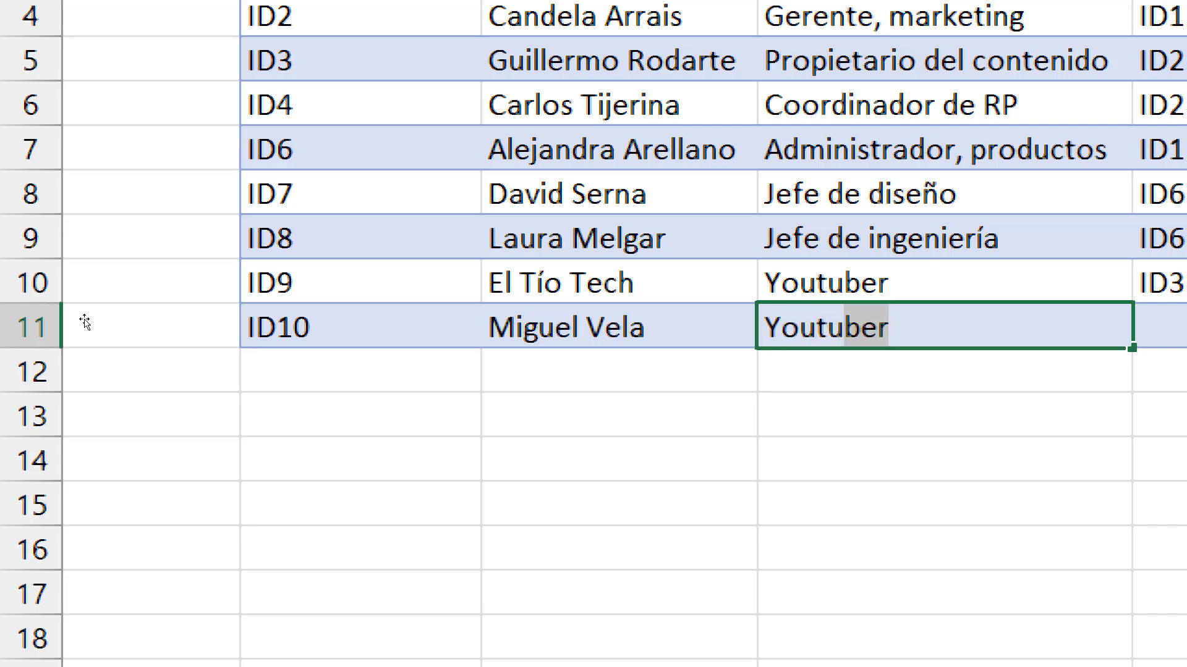
text(ber)
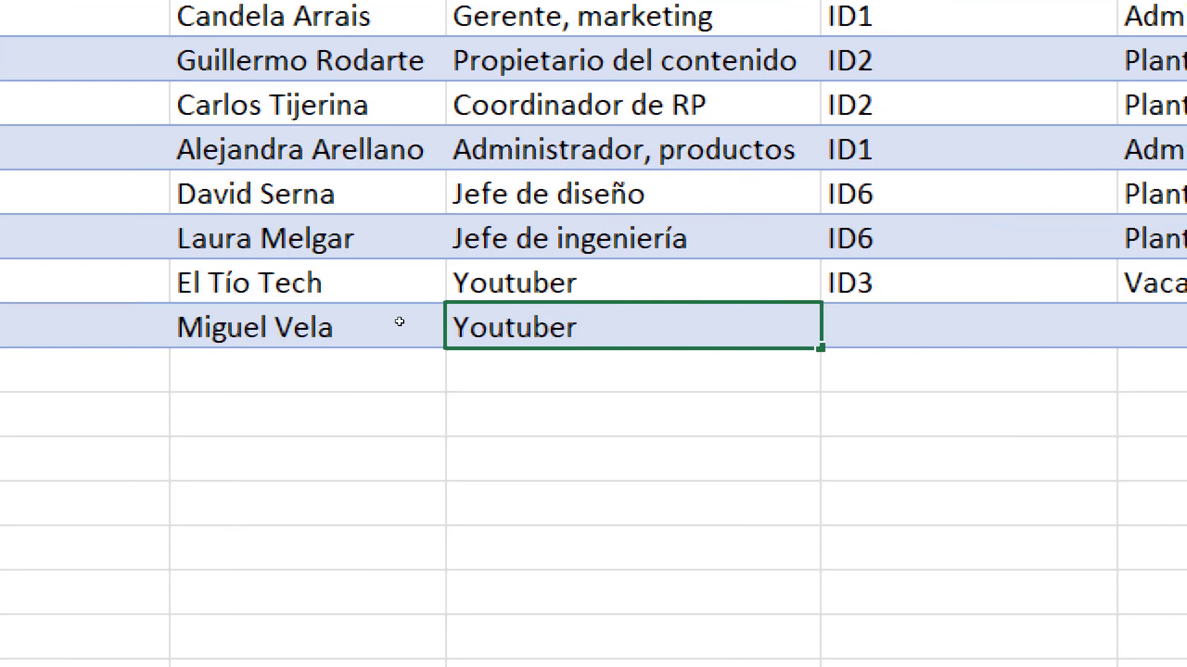
key(Tab)
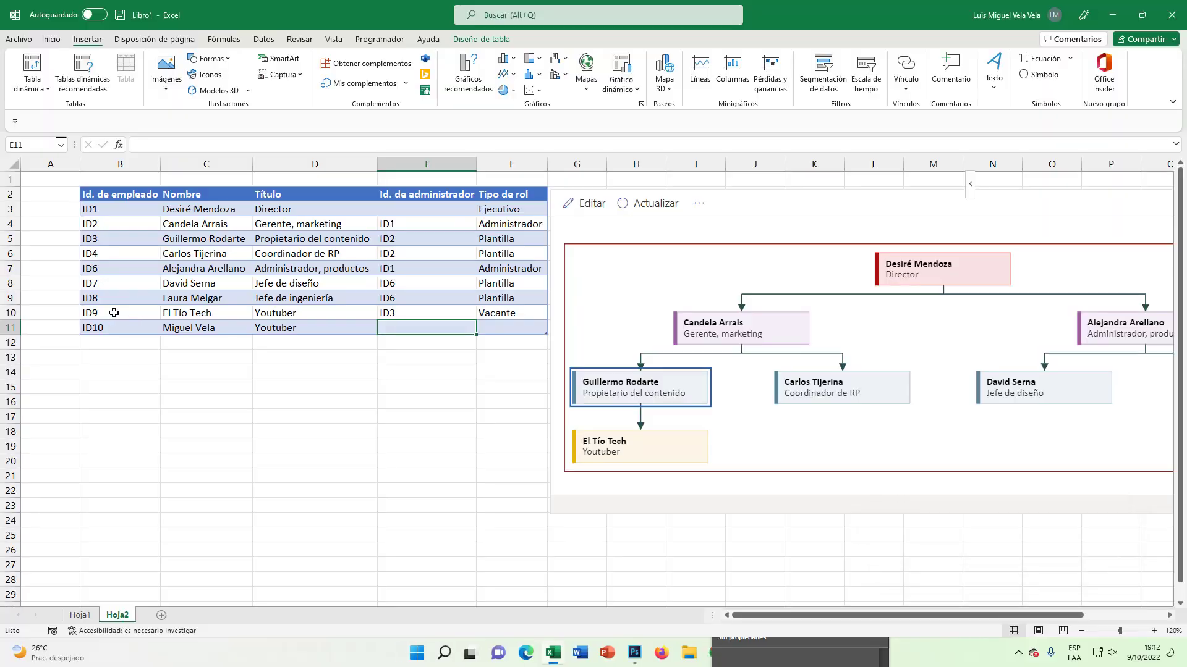
Set ID9 as the ID10 row's manager and choose Consultor as its role.
click(107, 313)
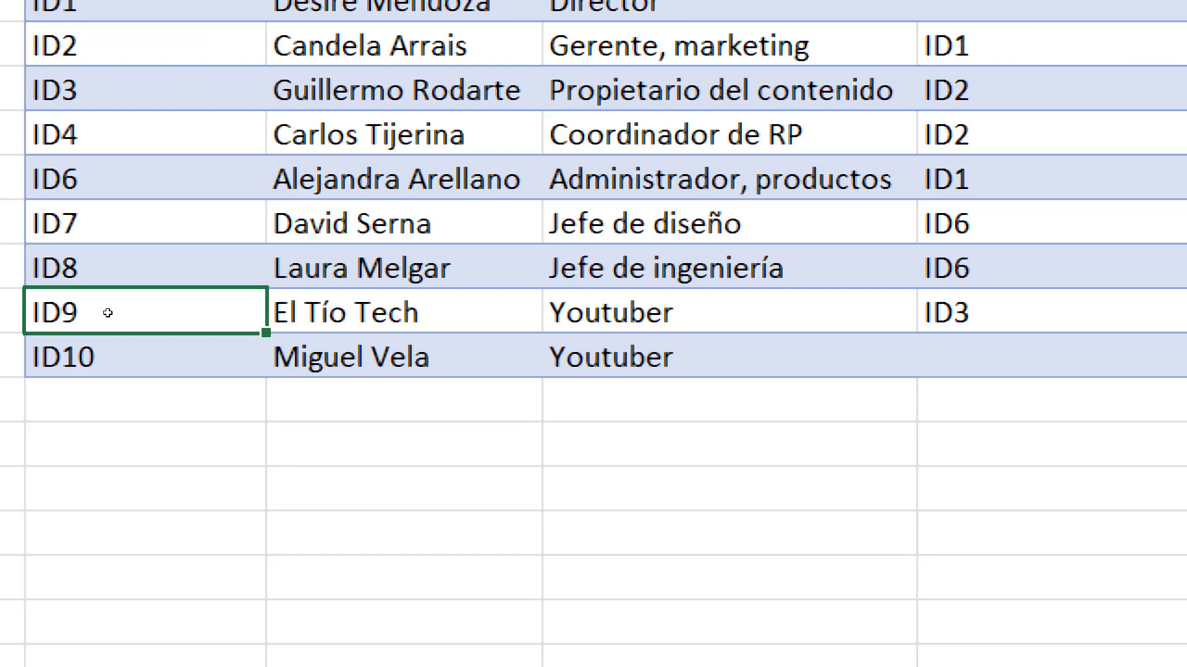
double_click(105, 313)
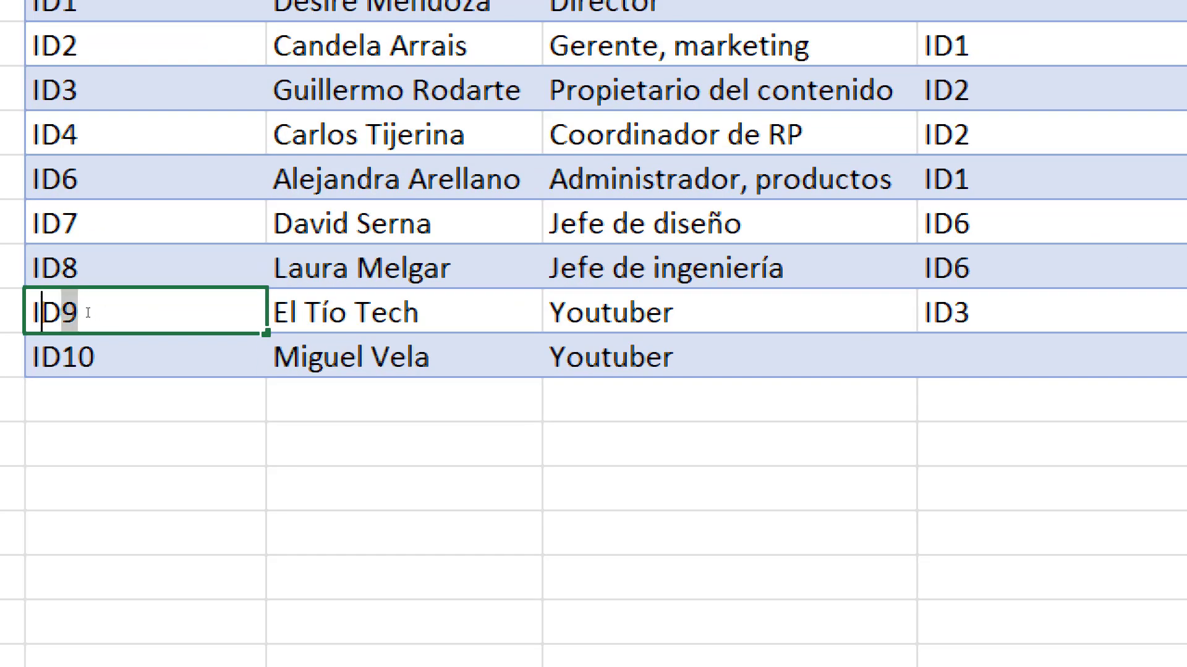
double_click(105, 314)
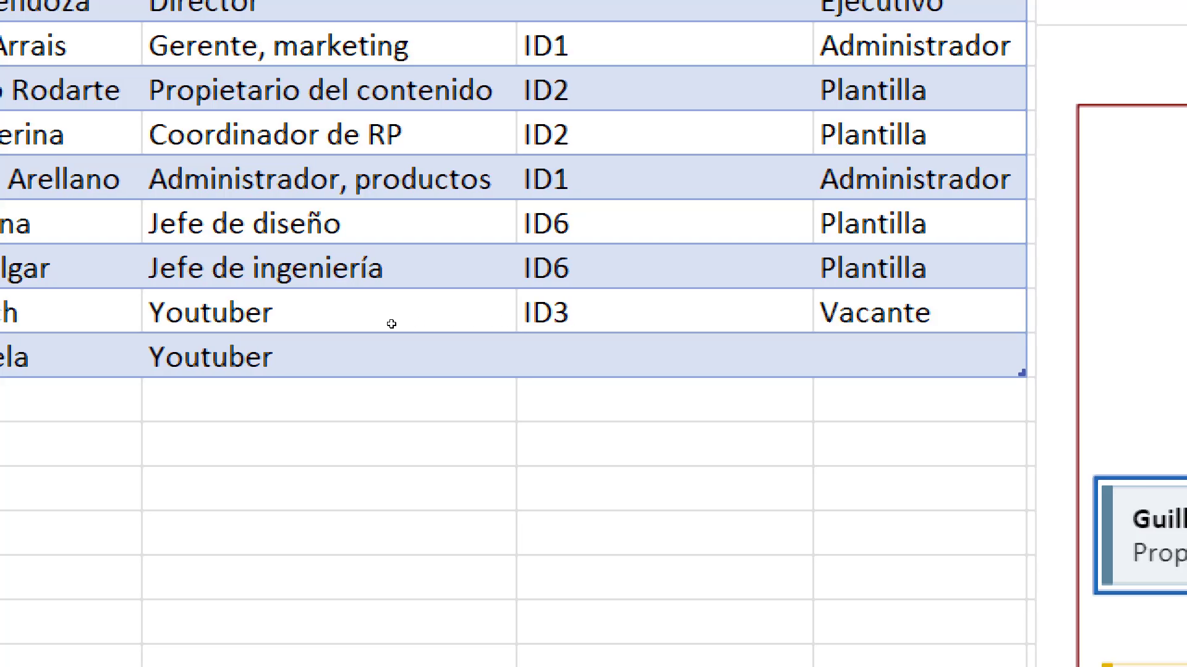
key(Return)
key(Right)
key(Right)
key(Right)
text(ID9)
key(Tab)
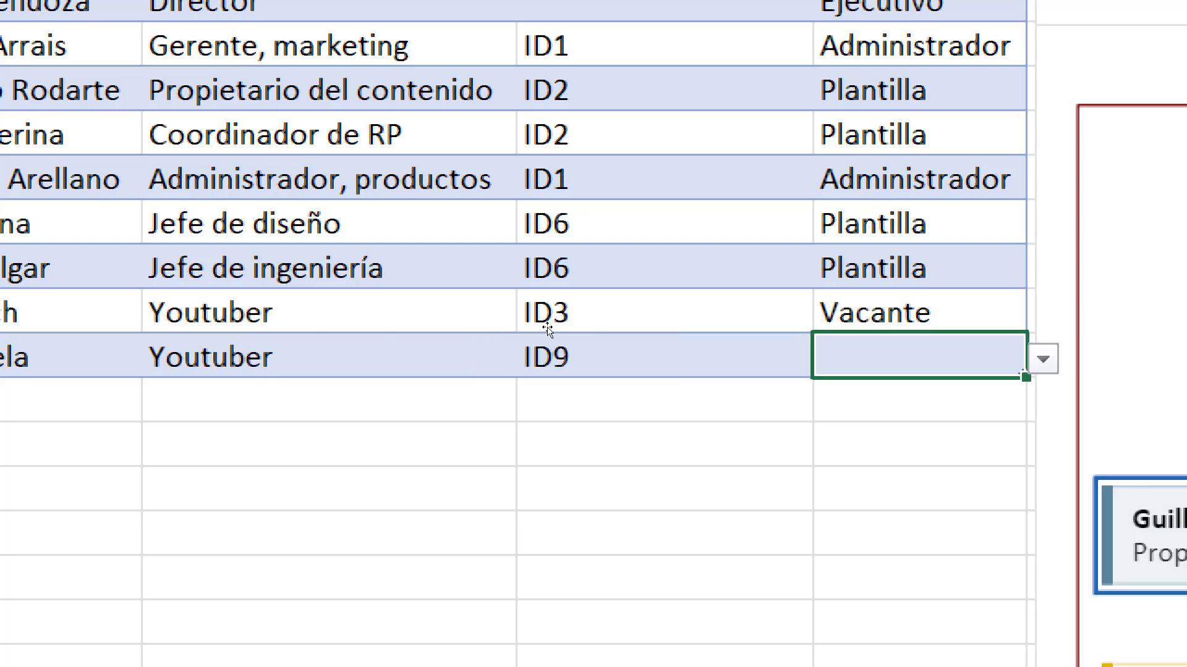
key(alt+Down)
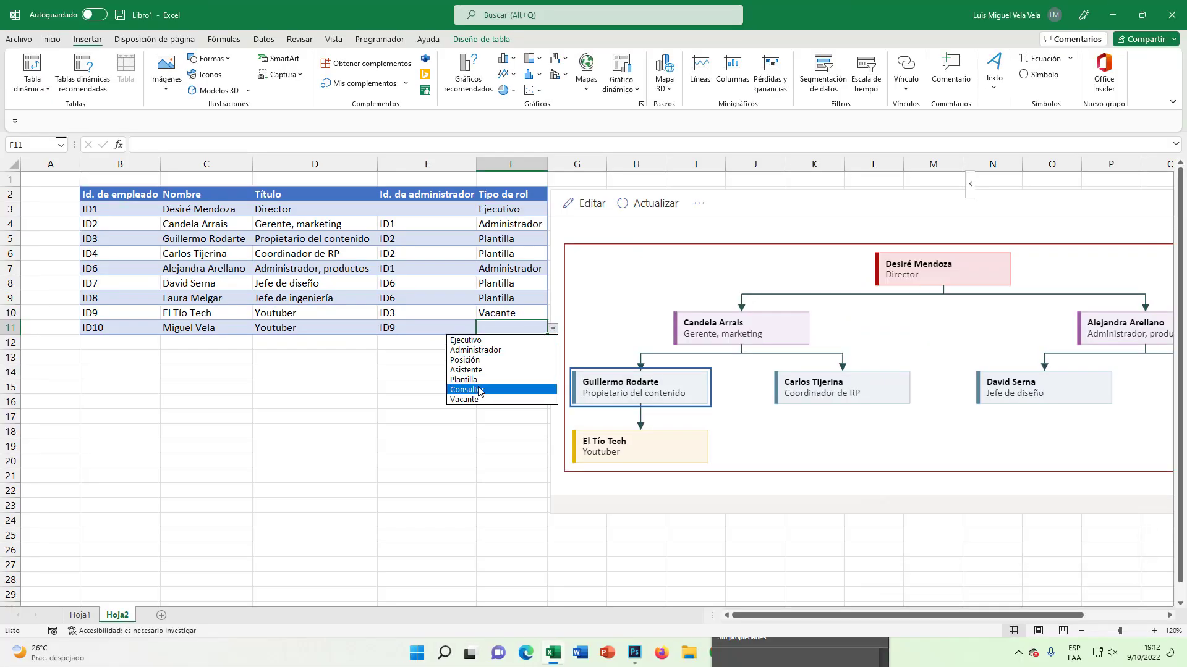
click(480, 391)
Refresh the Visio diagram and drag it left so the whole chart is visible.
click(650, 204)
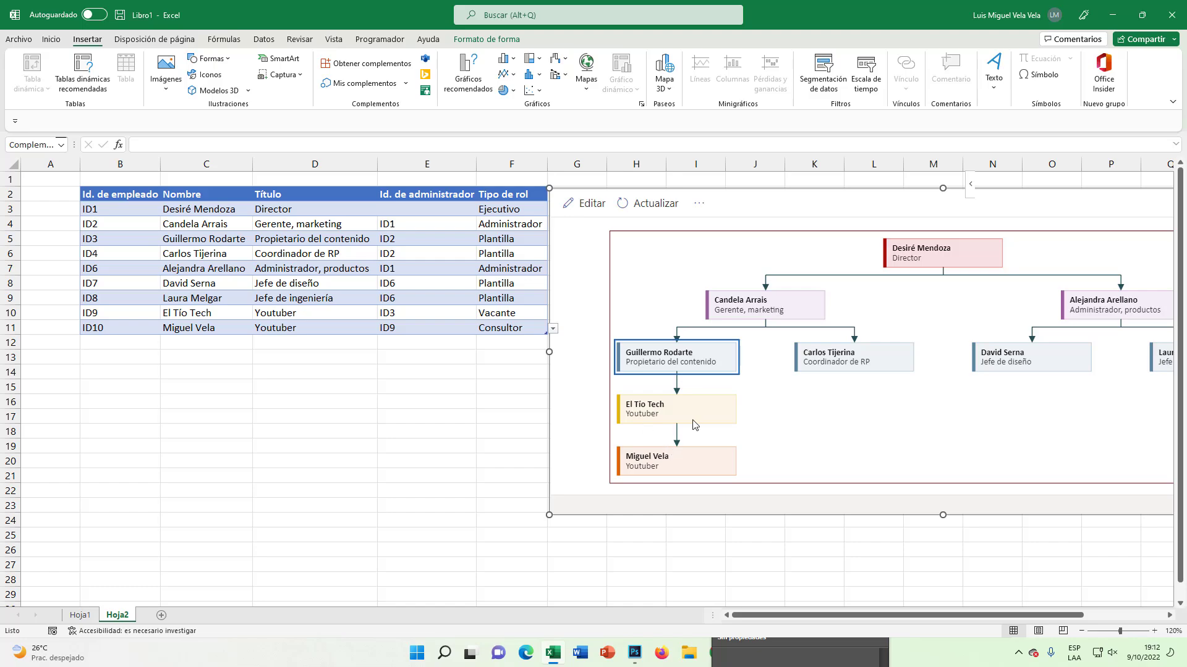
drag(703, 189, 500, 215)
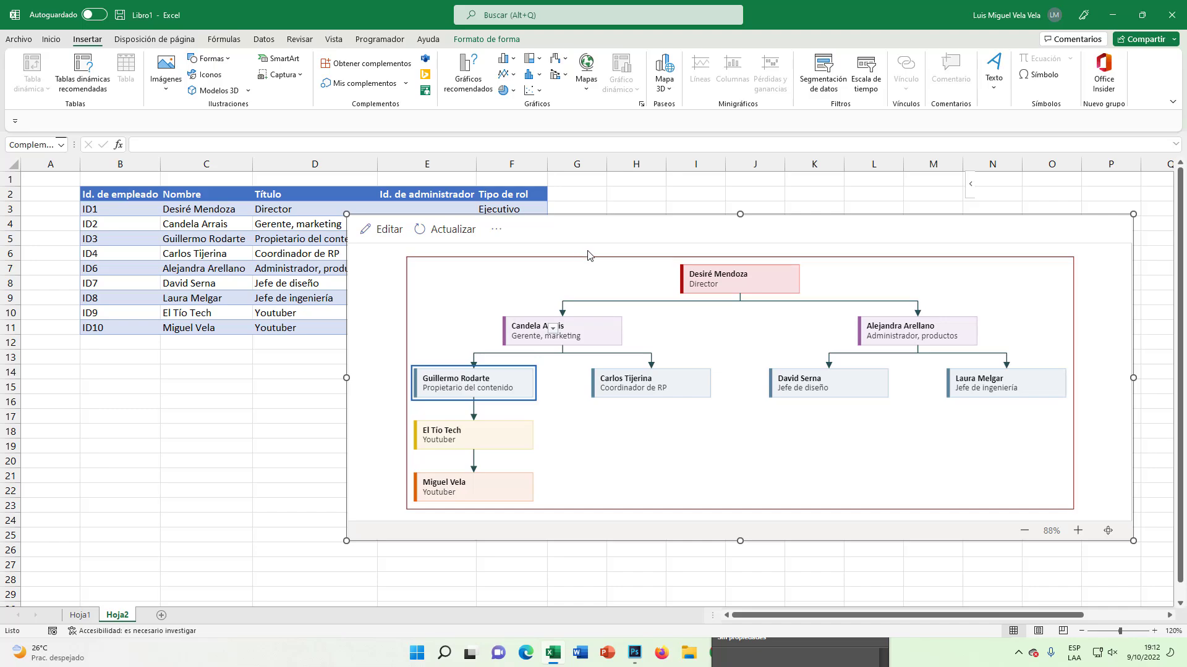
Add Hoja3 and insert Visio Data Visualizer without signing in, showing its Organigrama layouts.
click(161, 616)
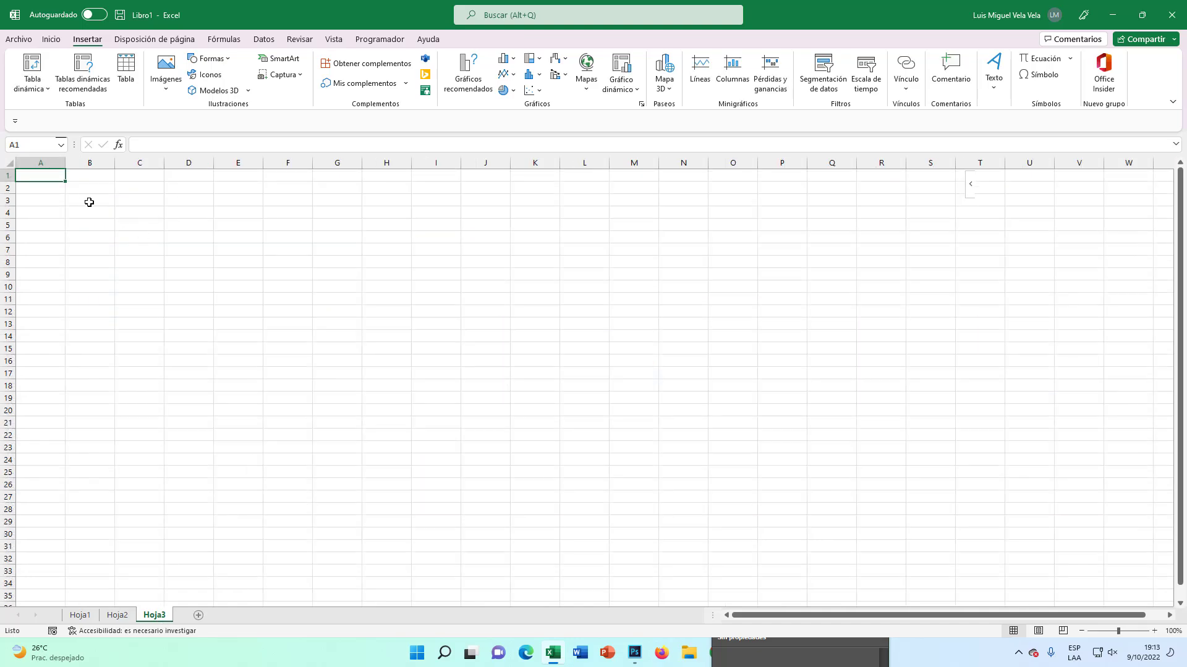
click(83, 189)
click(367, 85)
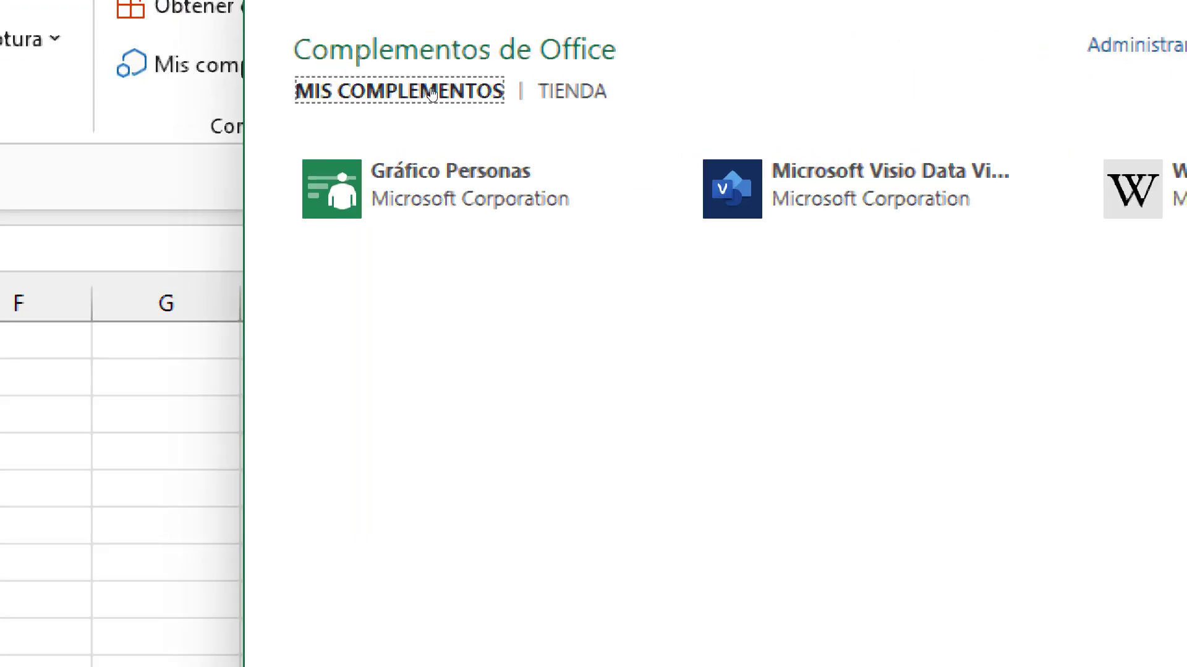
click(427, 94)
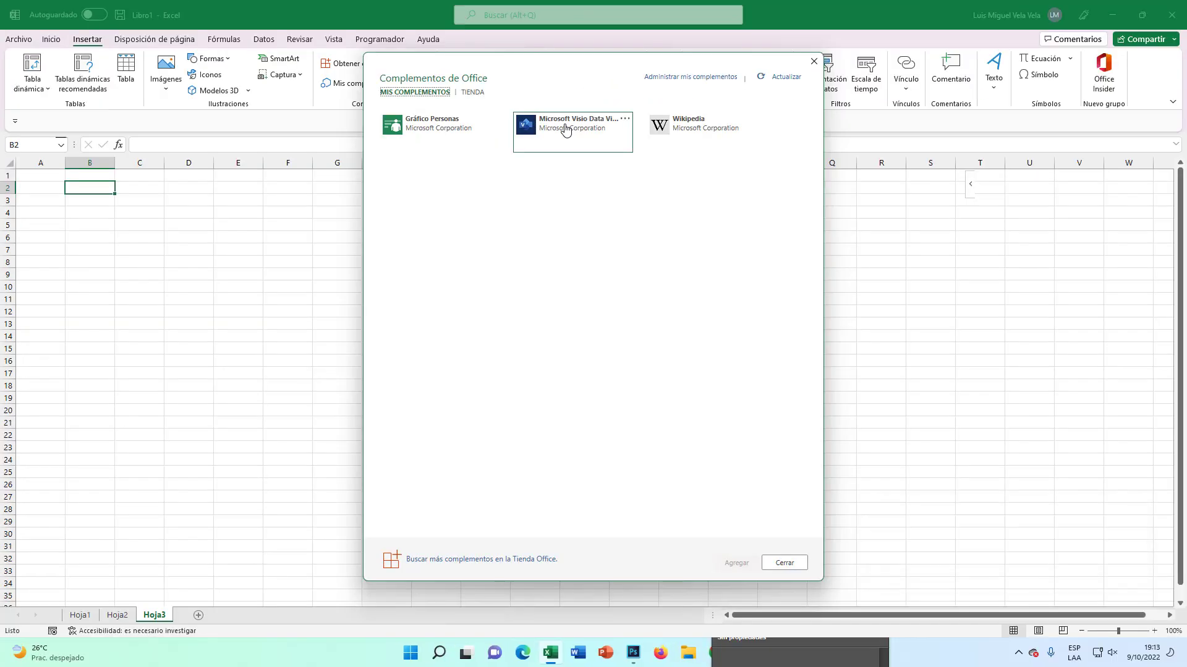
click(564, 127)
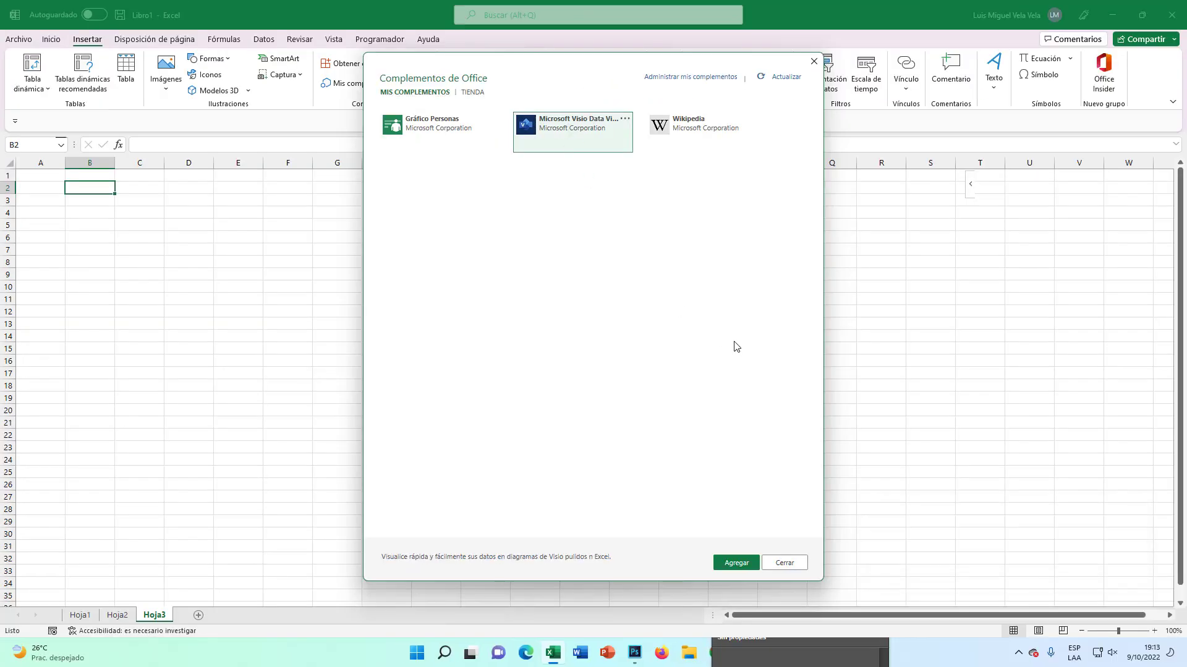
click(720, 560)
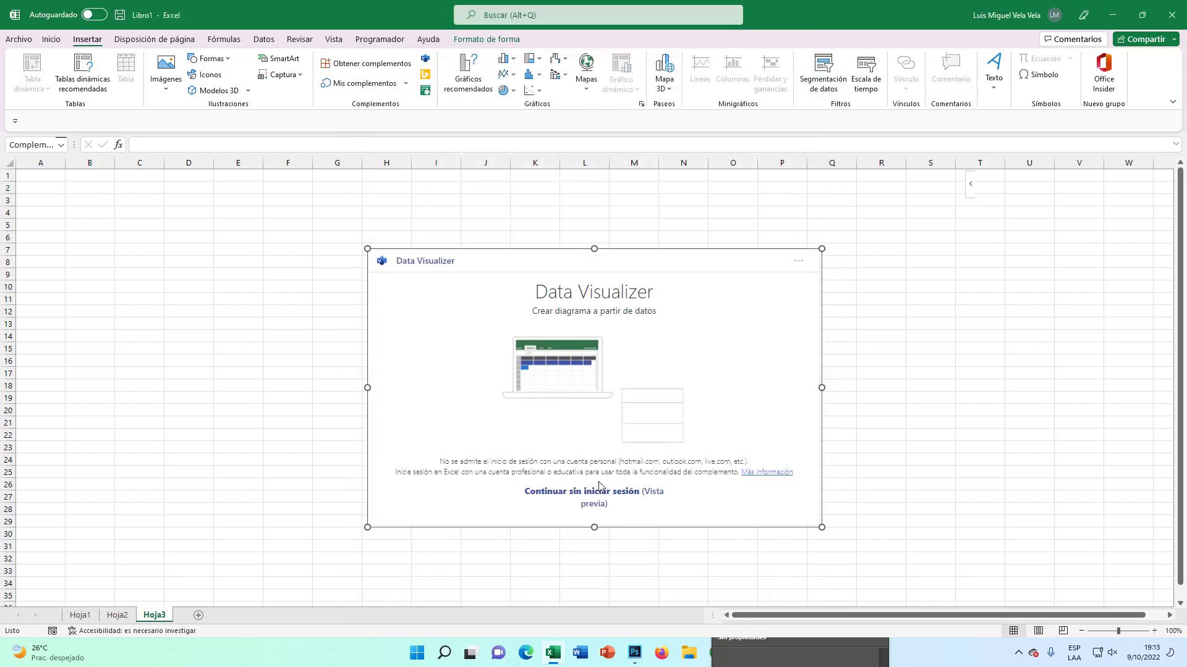
click(596, 490)
click(432, 343)
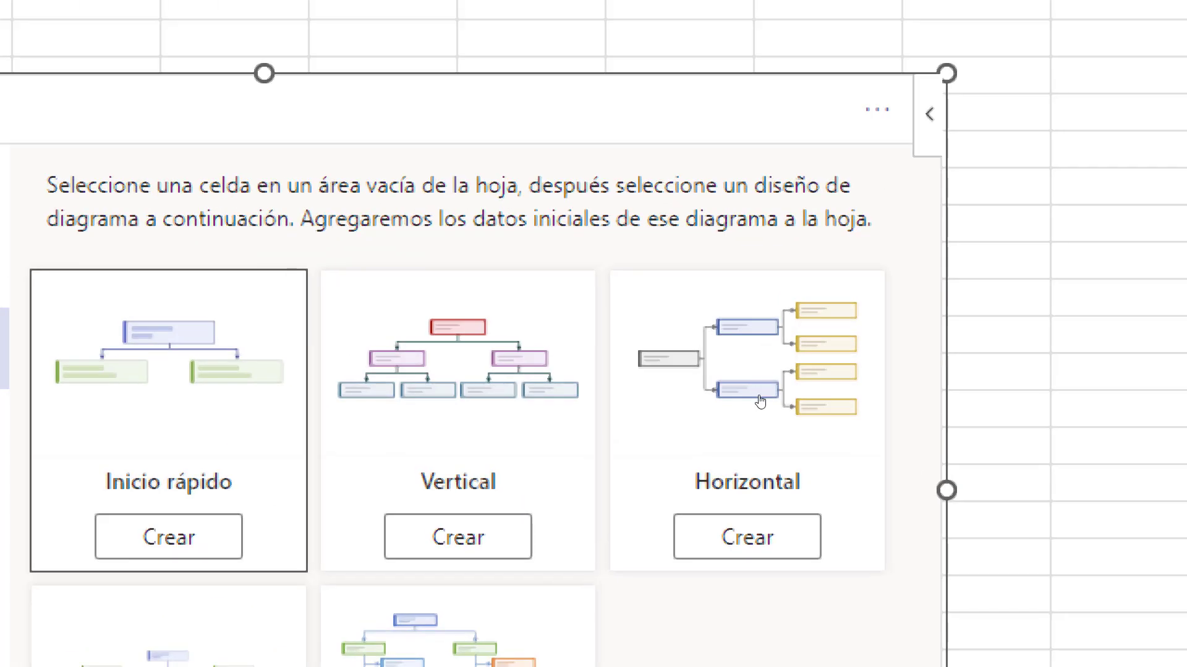
Create a horizontal org chart on Hoja3 and move Hoja2's chart below its table.
click(756, 403)
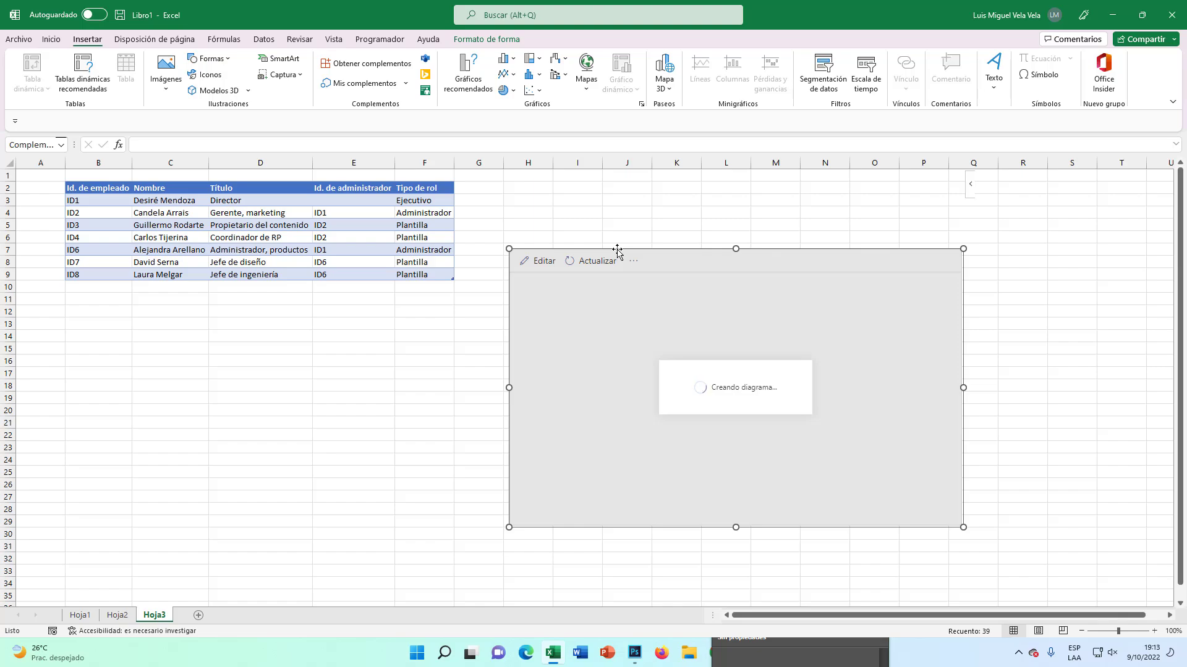
drag(916, 475, 994, 510)
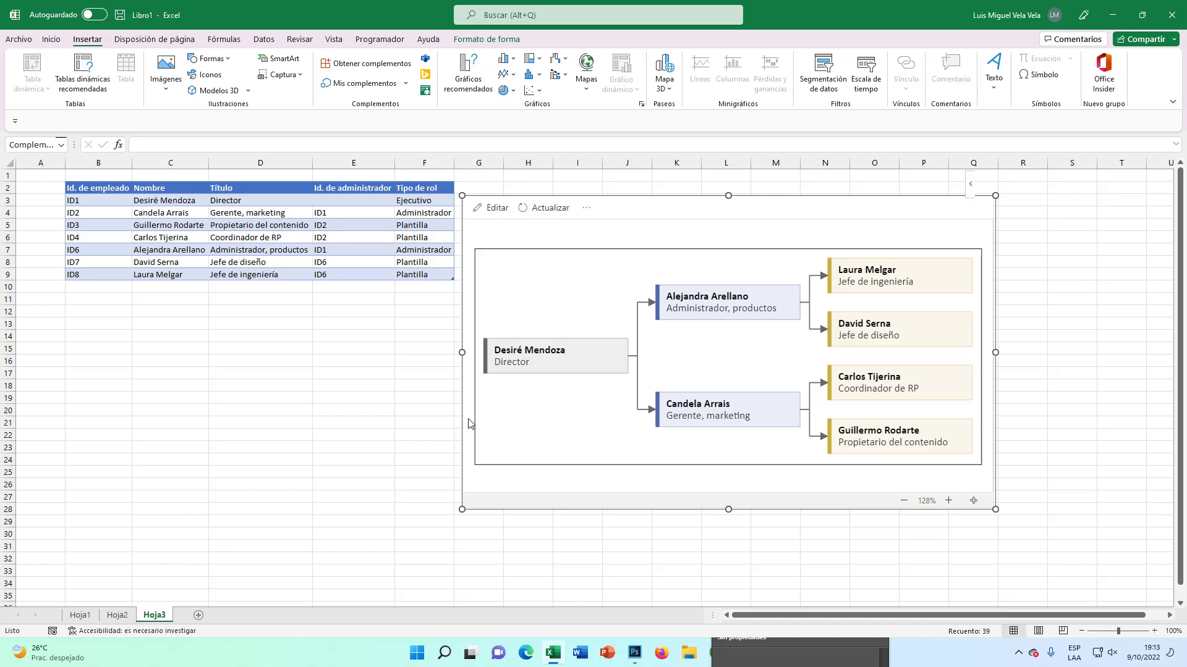
click(117, 615)
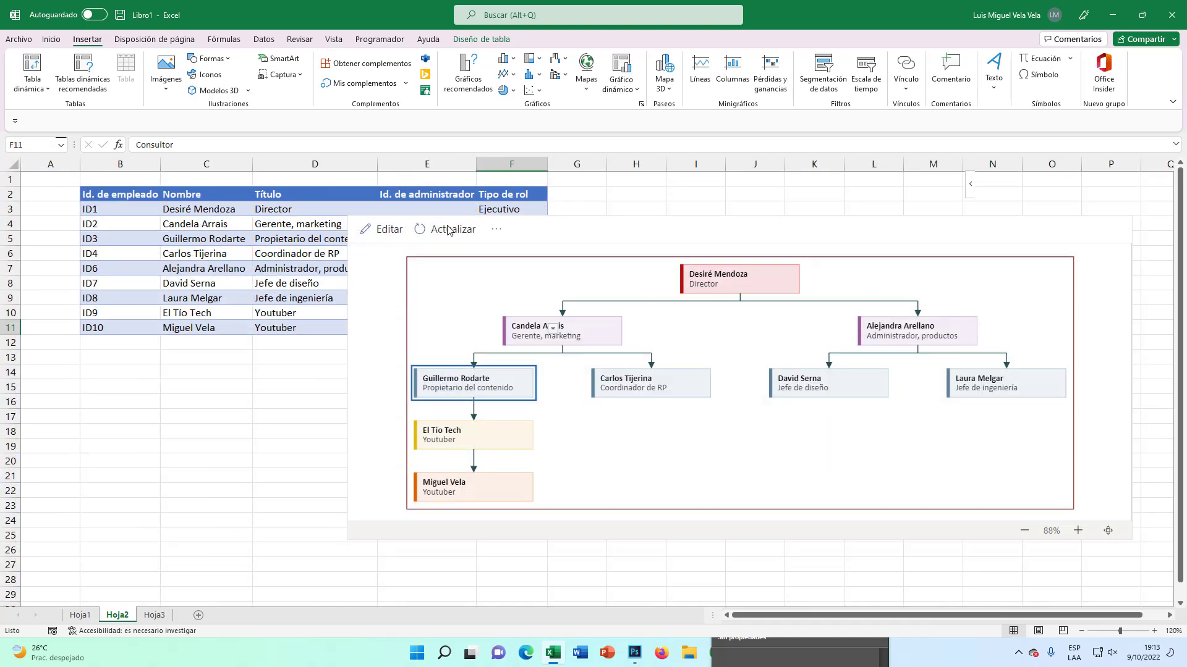
click(520, 222)
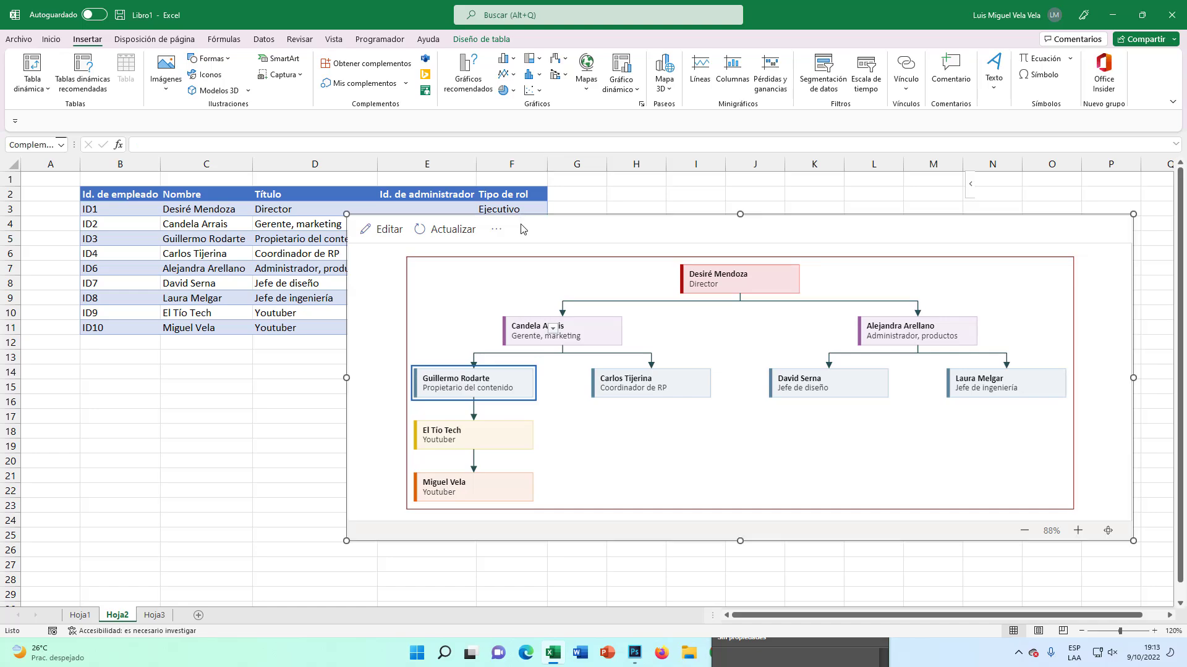
drag(532, 225, 483, 409)
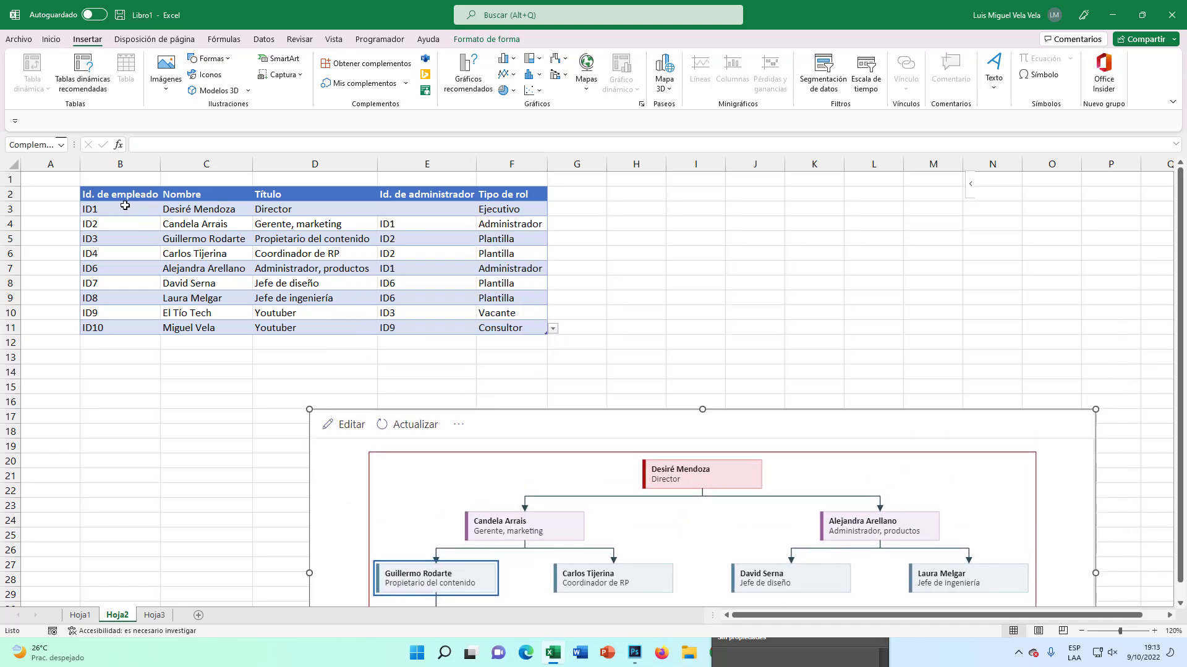
Paste Hoja2's B3:F11 rows over the Hoja3 table, then refresh and enlarge the org chart.
drag(124, 209, 483, 319)
right_click(395, 229)
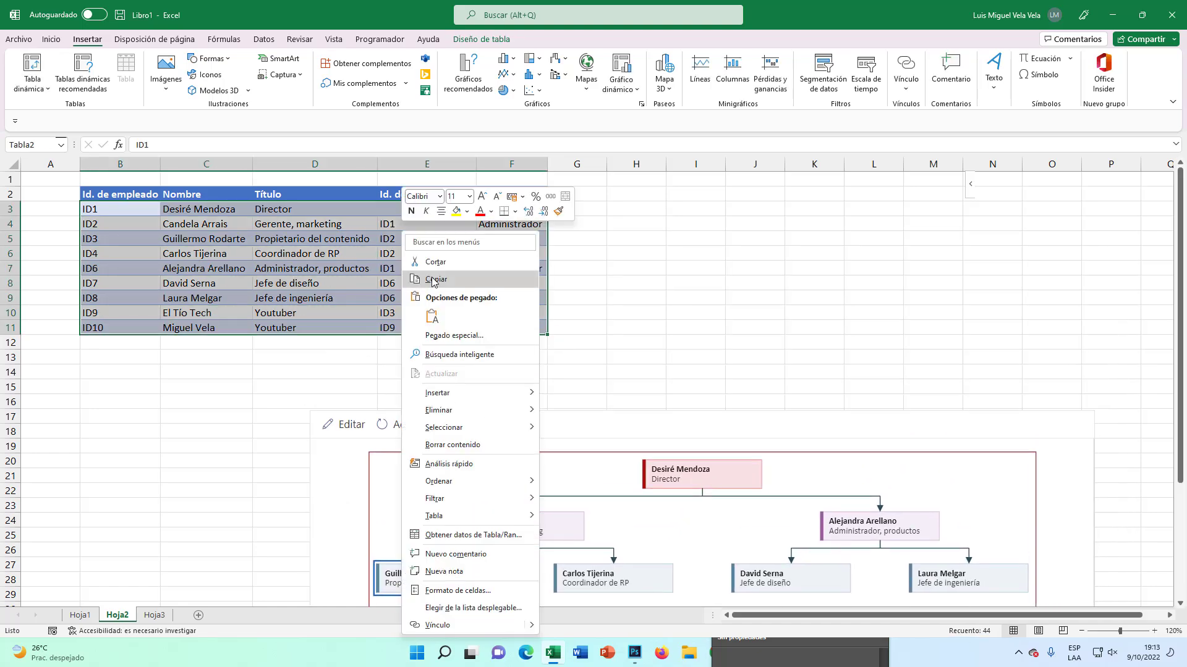
click(436, 281)
click(155, 615)
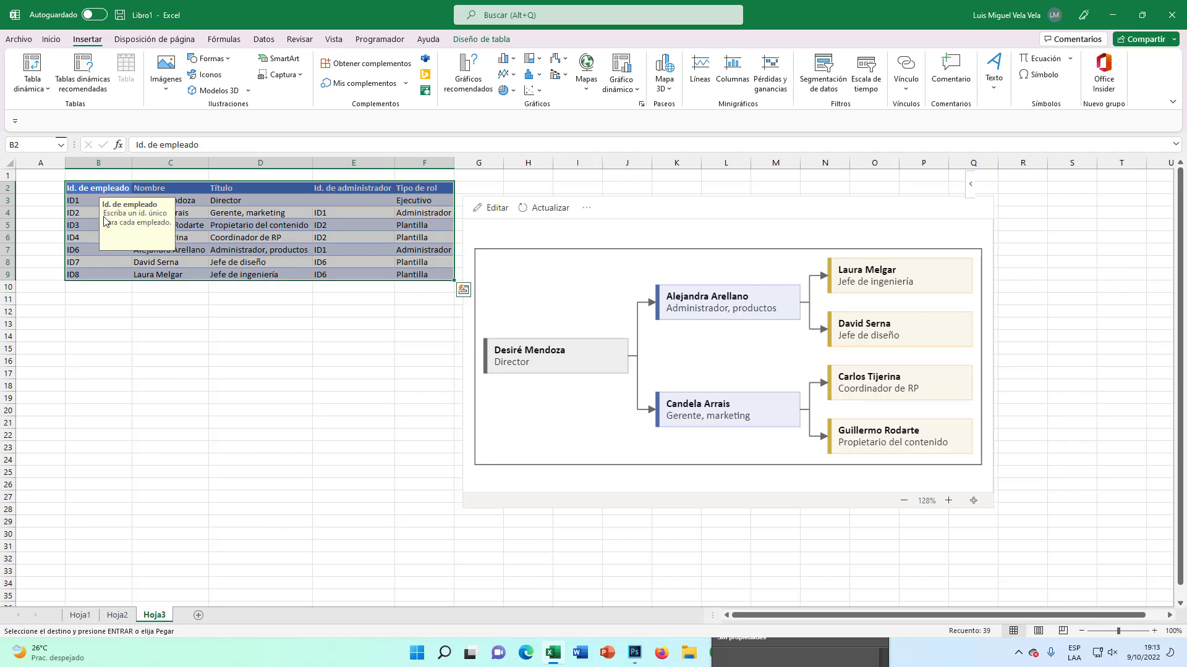
click(81, 199)
drag(79, 198, 379, 277)
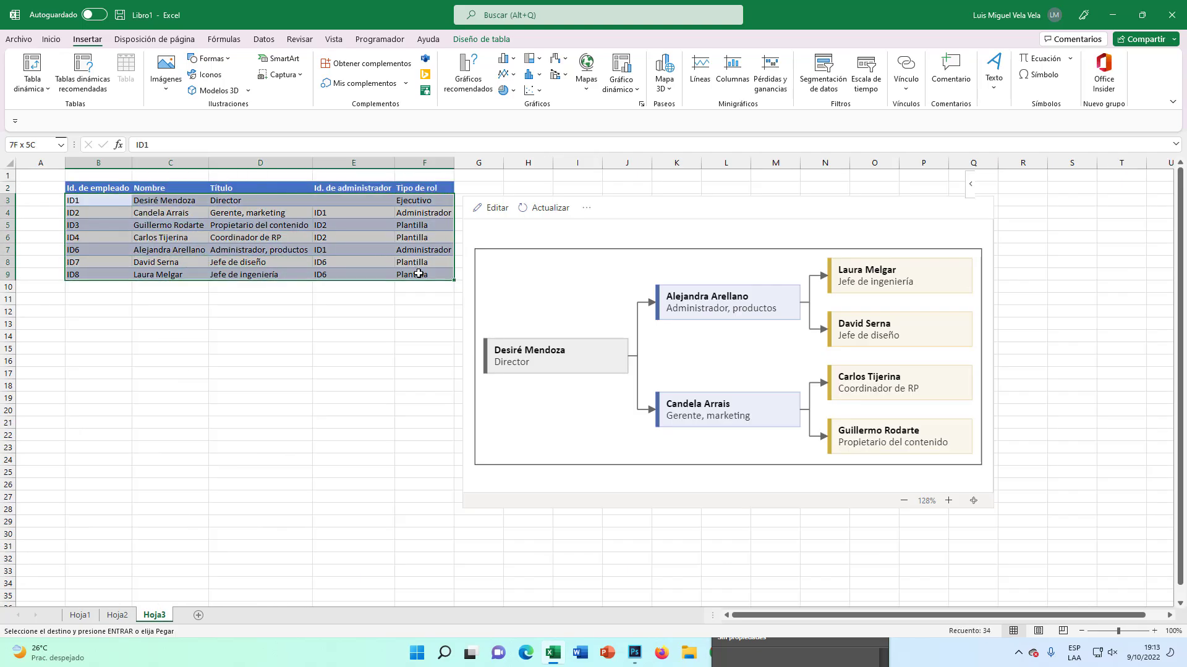
key(ctrl+v)
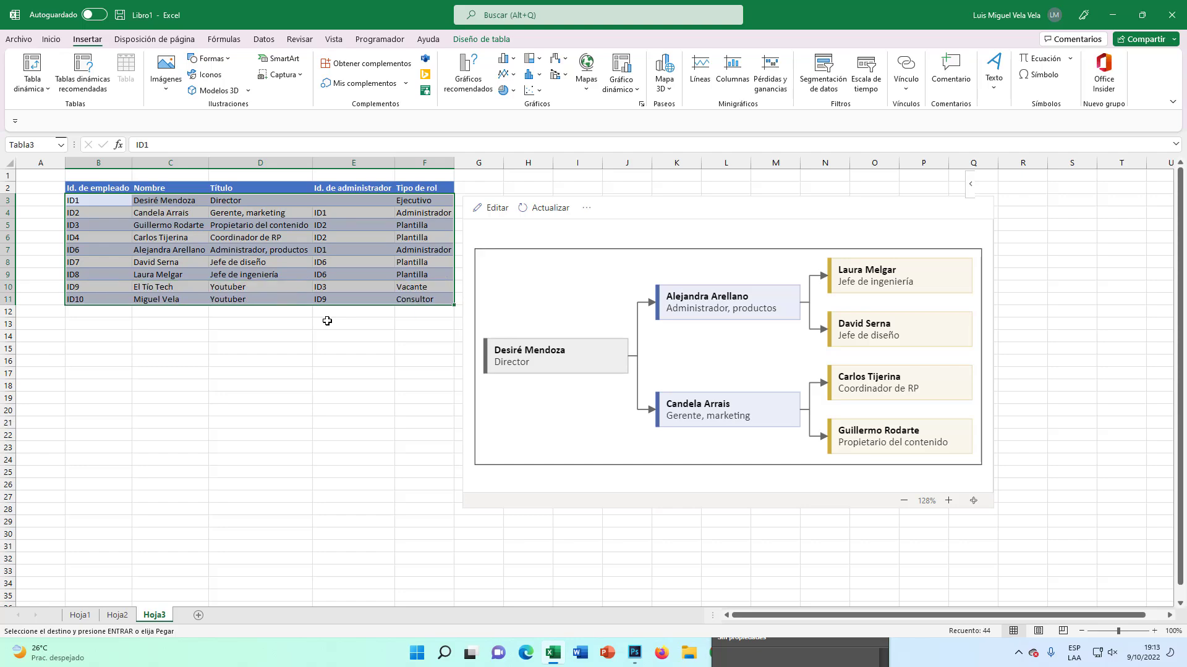
click(544, 208)
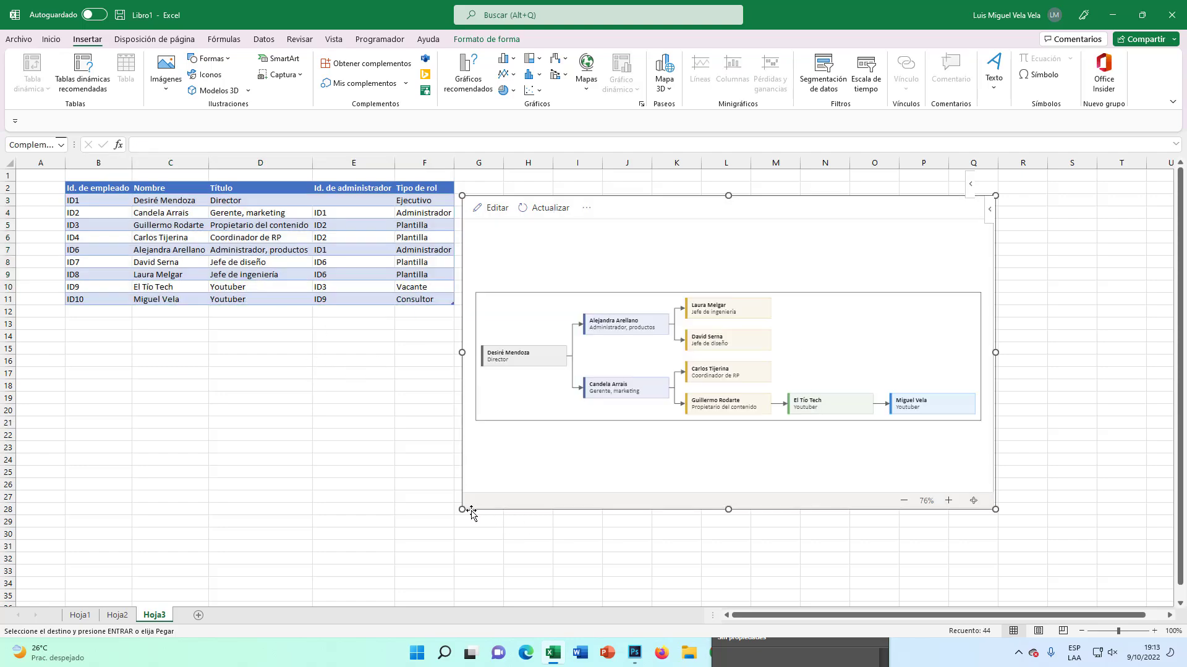
drag(463, 510, 193, 564)
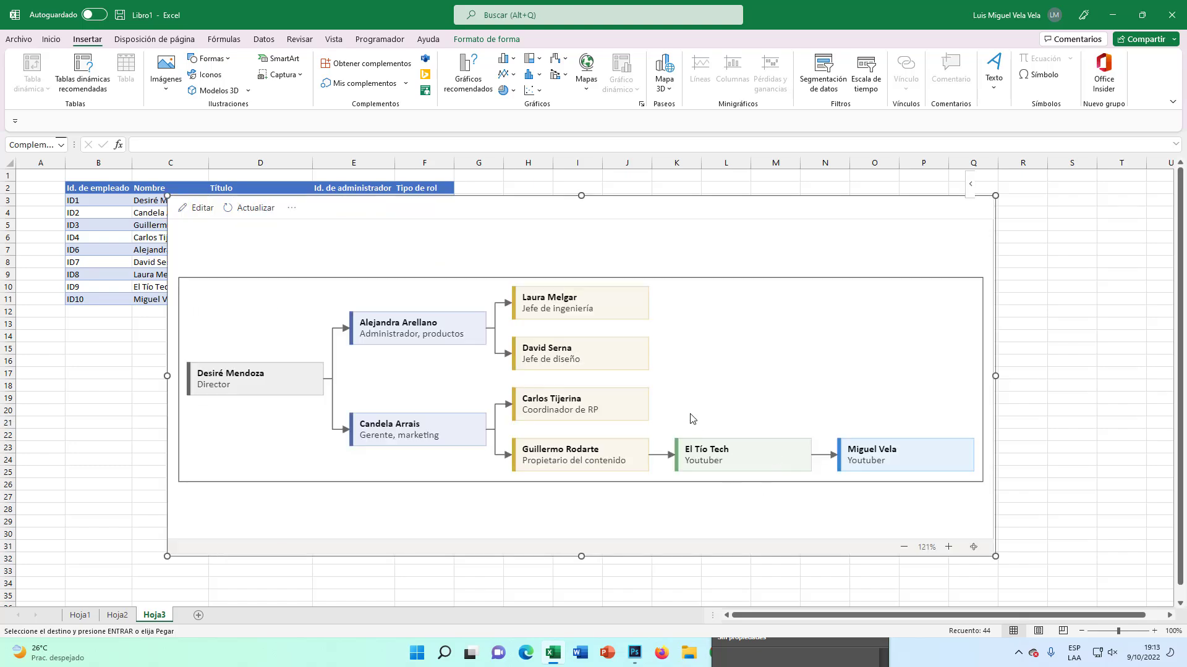
After glancing at Hoja2, enlarge the Hoja3 org chart by dragging its bottom-right corner outward.
click(117, 615)
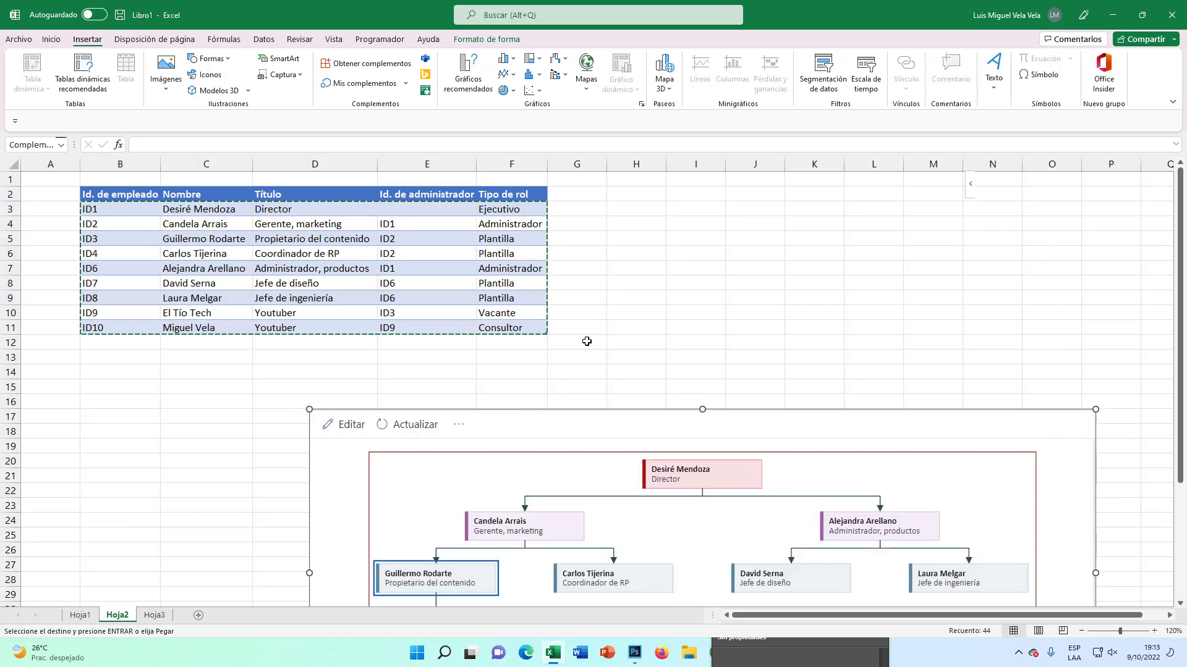
click(155, 615)
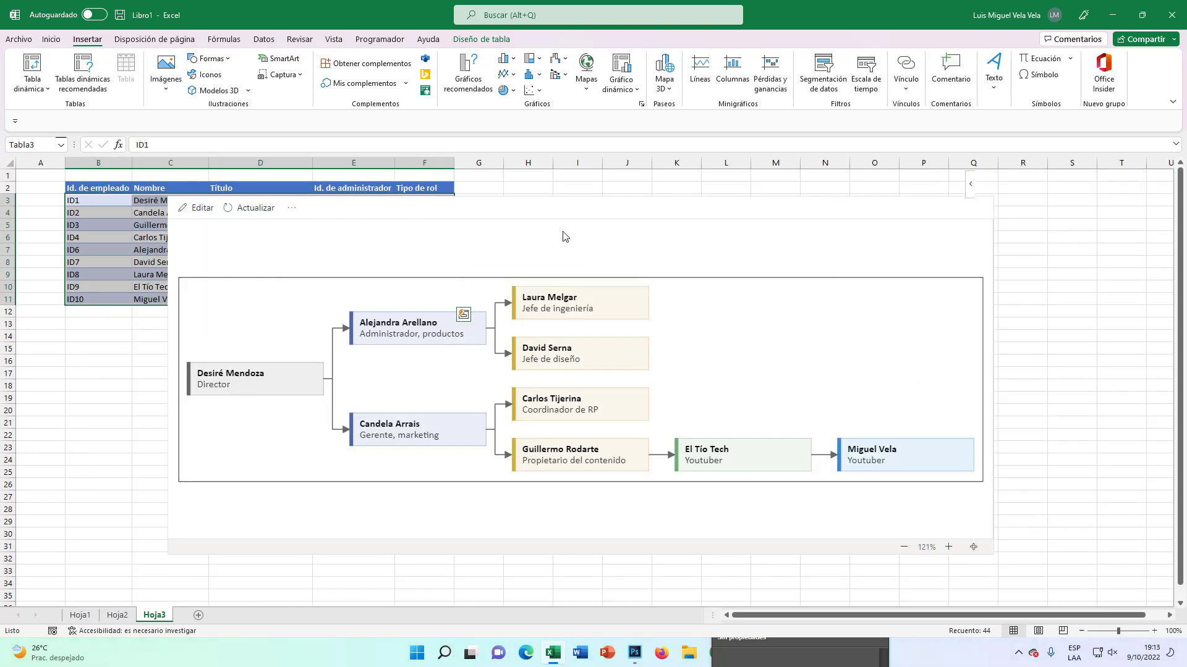
click(491, 219)
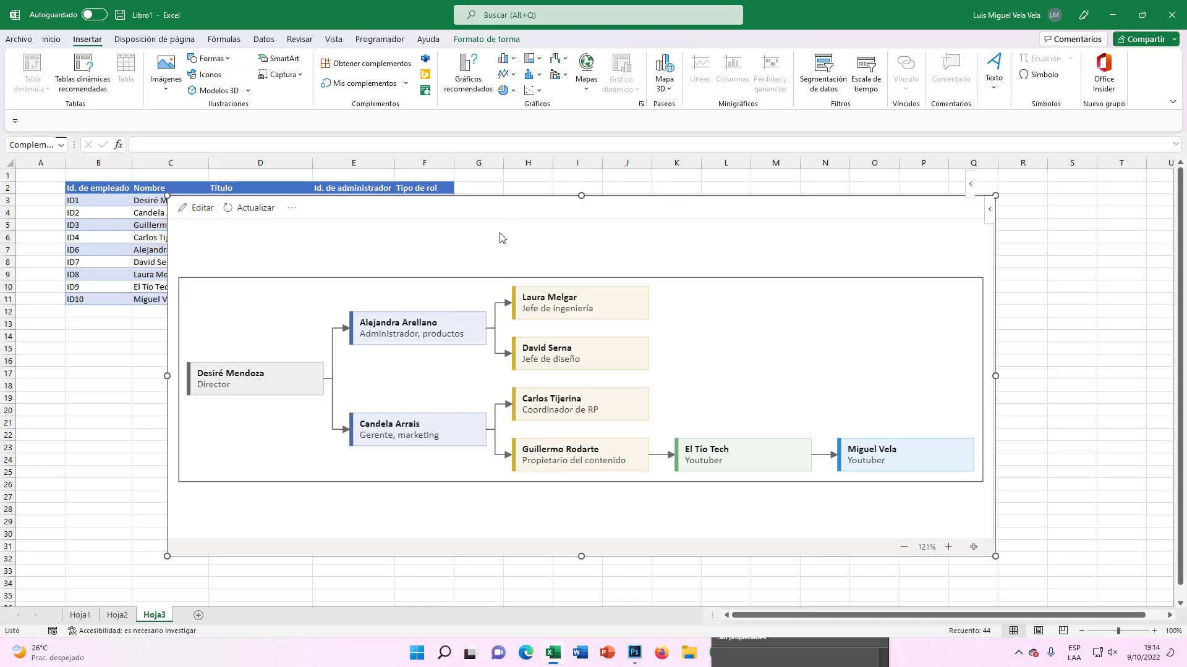
drag(995, 556, 1087, 596)
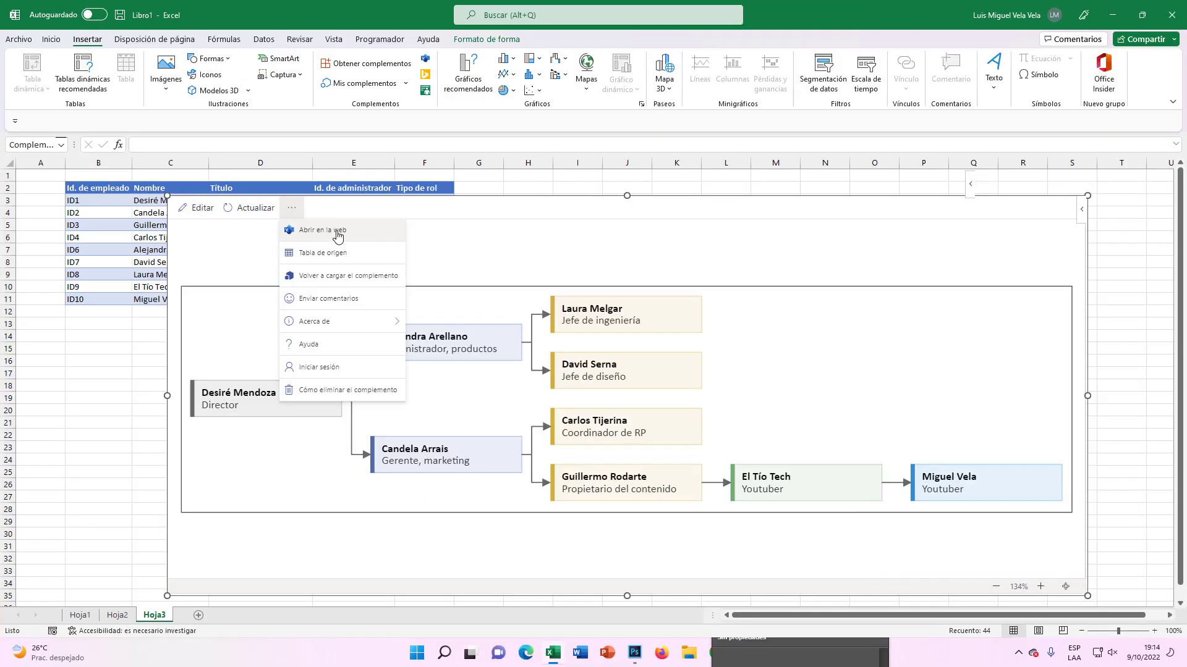
Try opening the org chart in Visio for the web with sign-in, then dismiss the options menu.
click(338, 238)
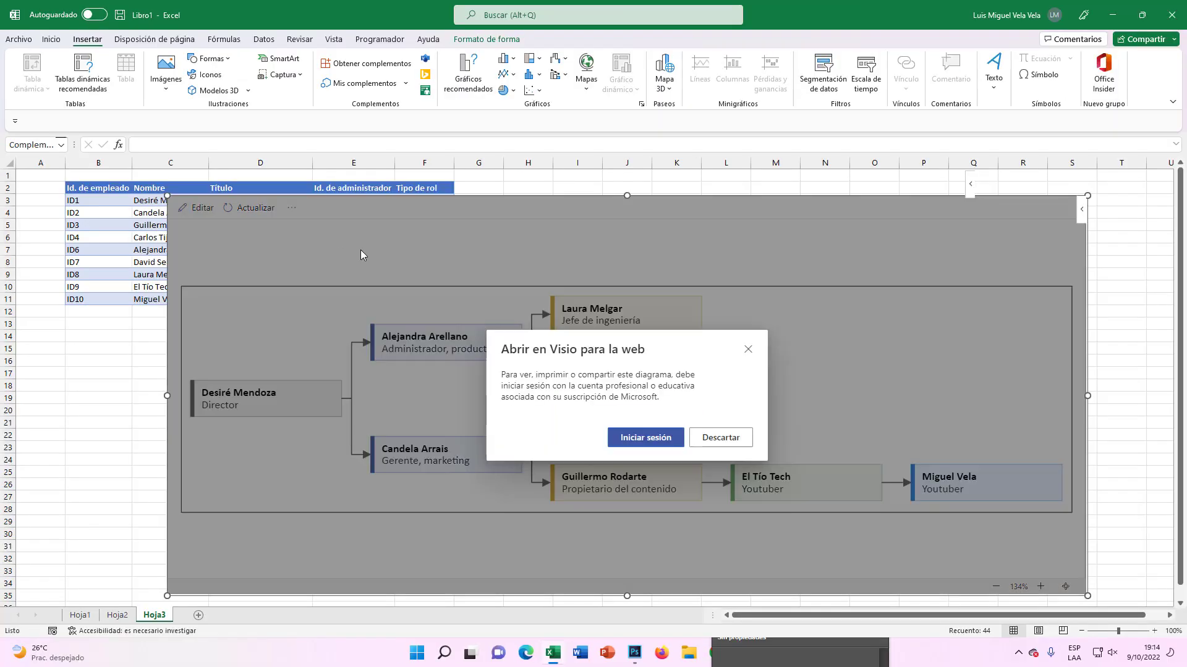
click(652, 443)
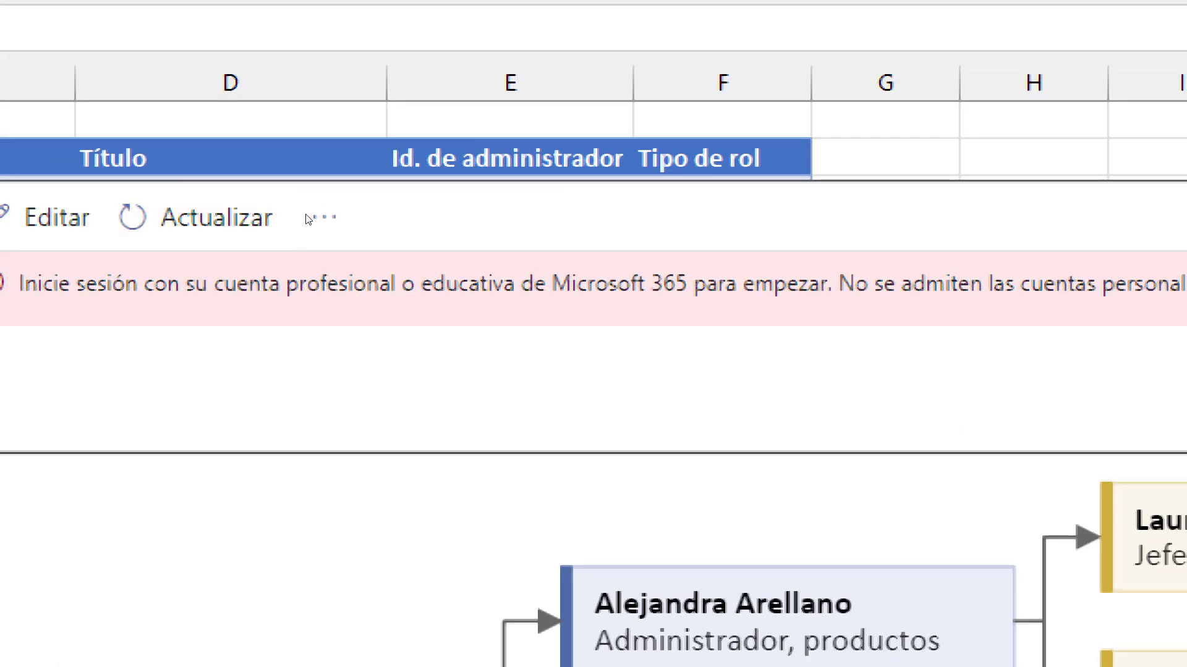
key(Tab)
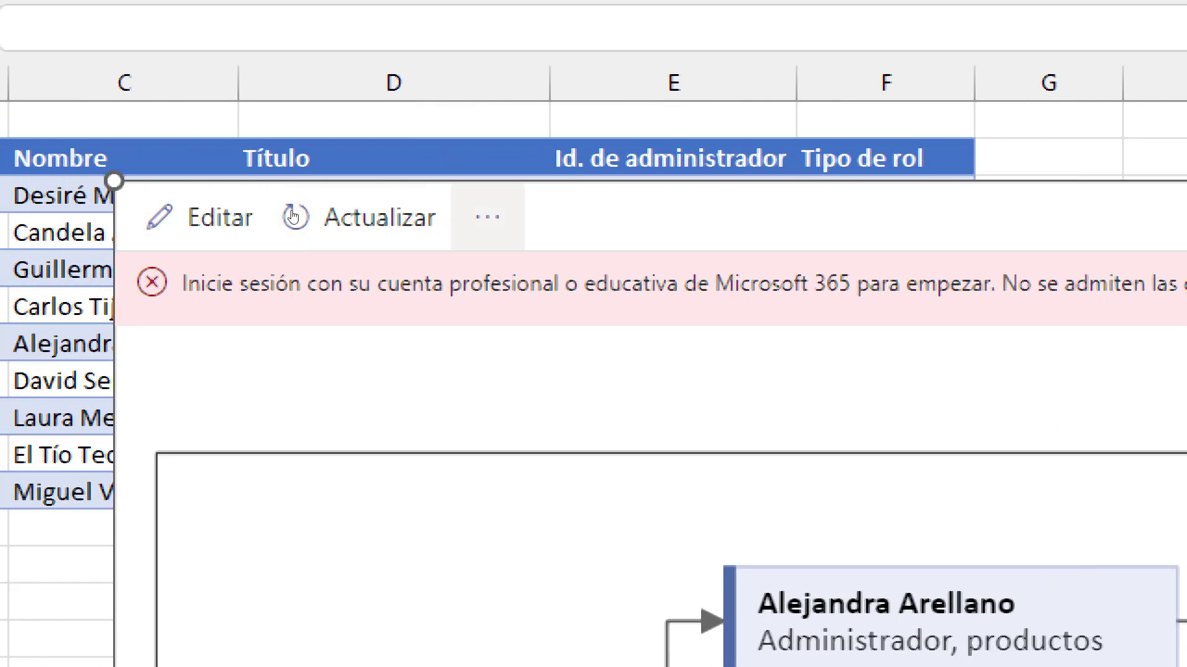
key(Return)
key(Down)
key(Down)
key(Up)
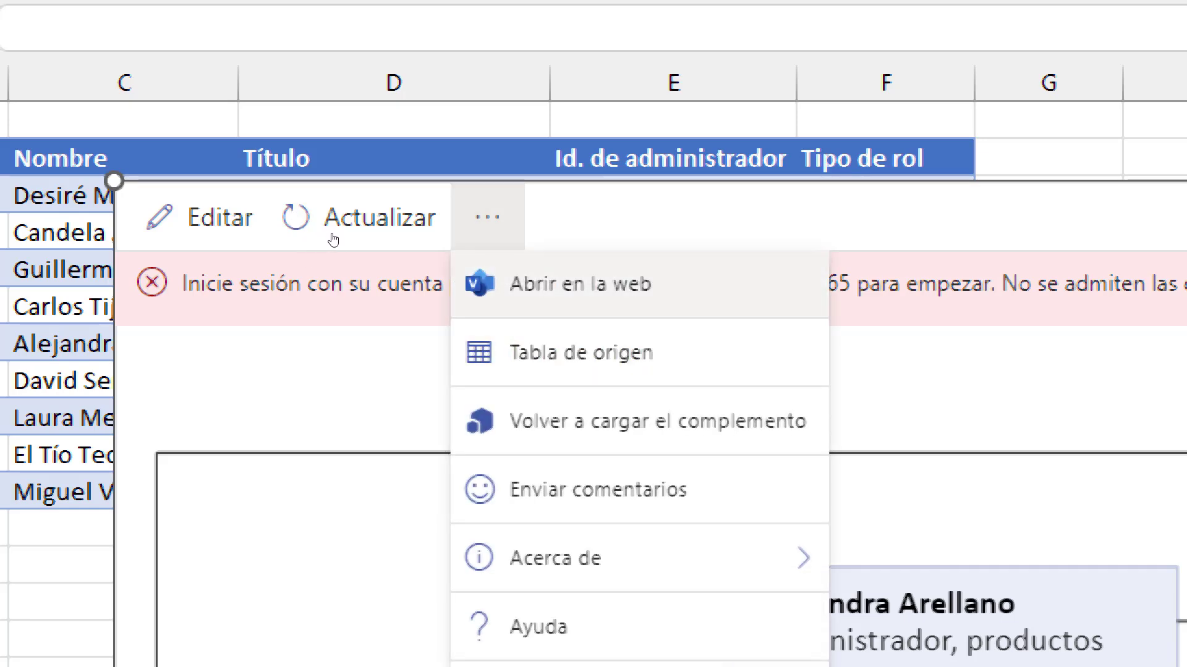
key(Escape)
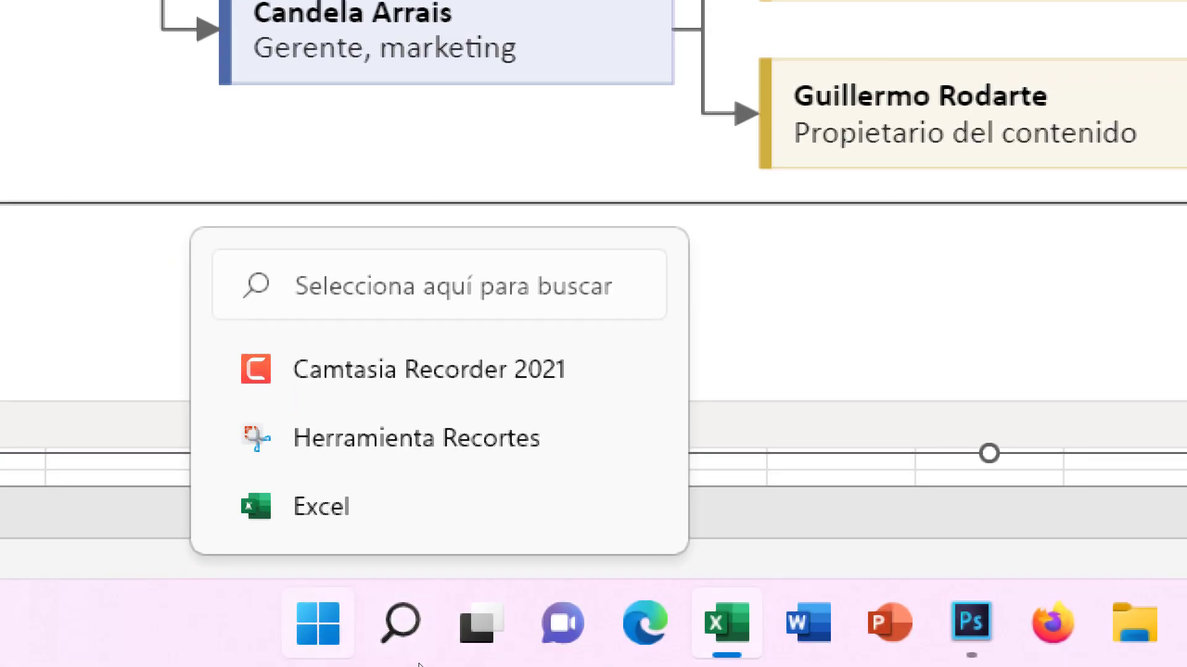
Launch Herramienta Recortes and snip the Excel org chart area of the screen.
click(427, 658)
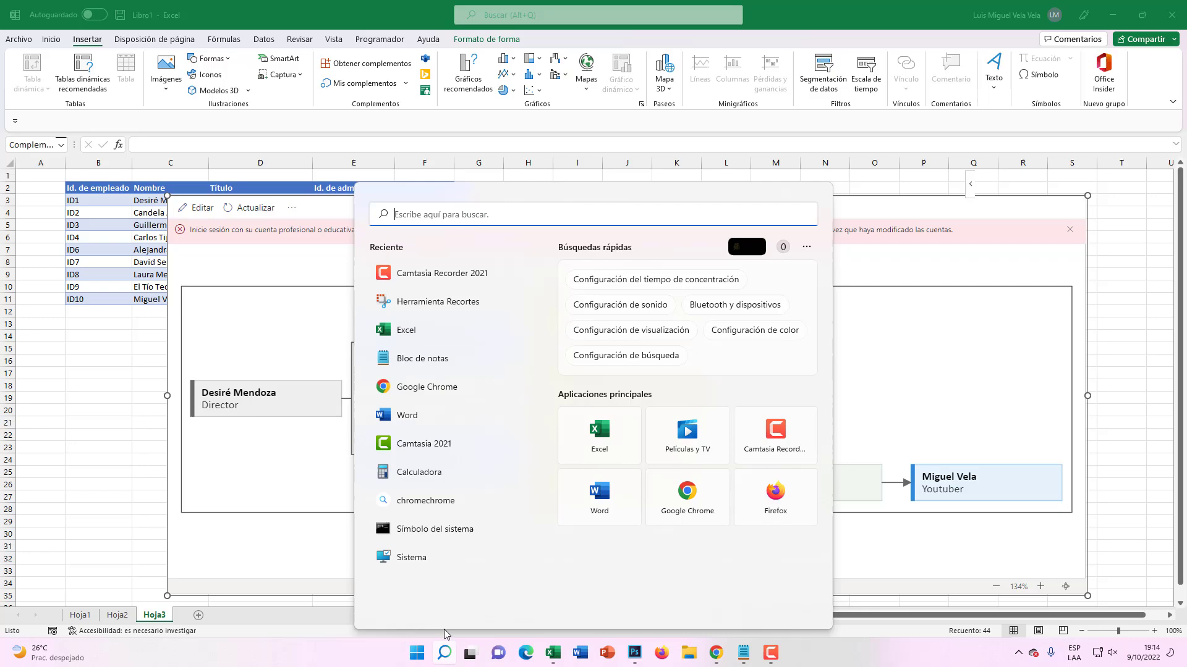
click(444, 633)
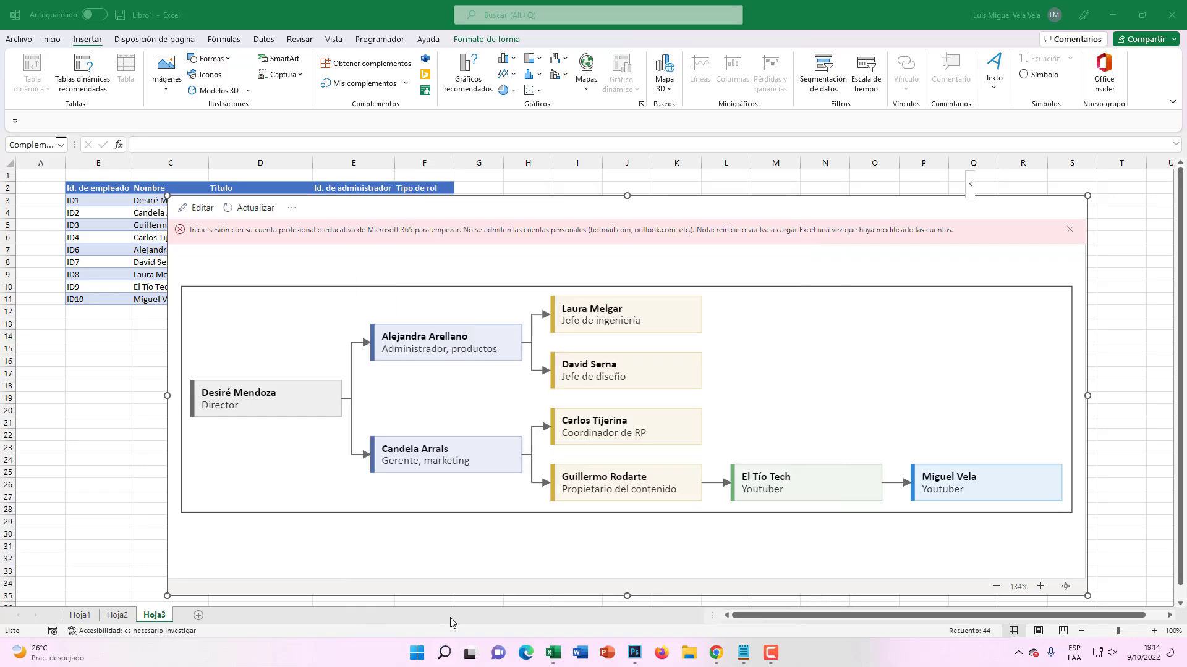
click(446, 652)
text(herr)
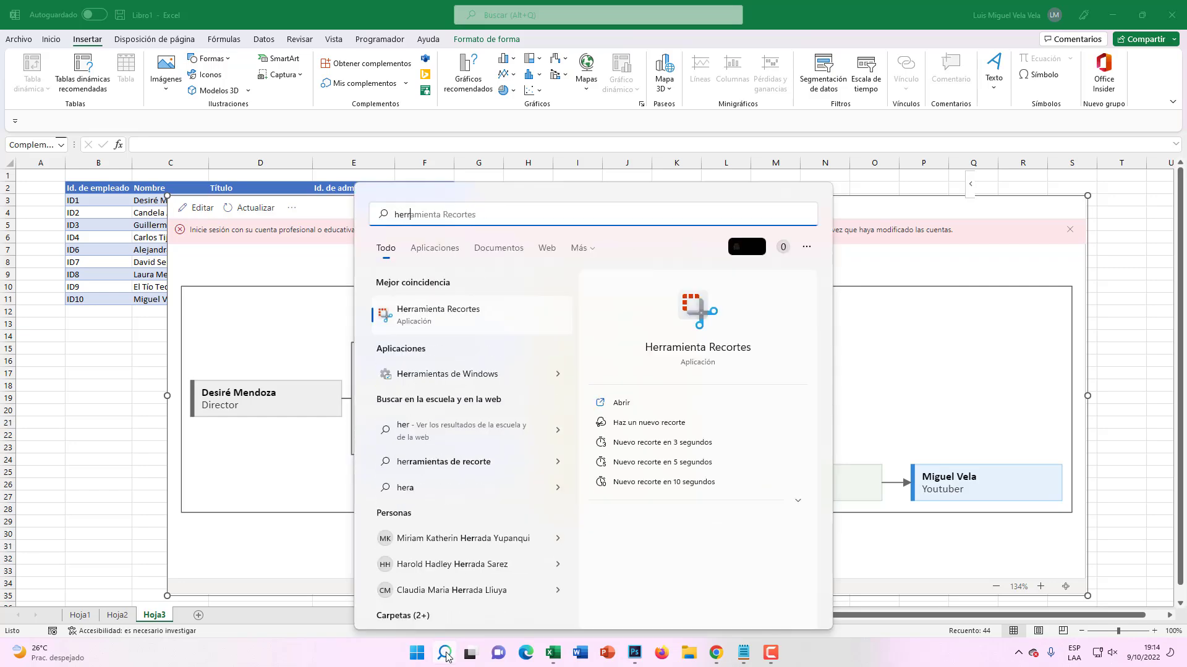
text(amienta rec)
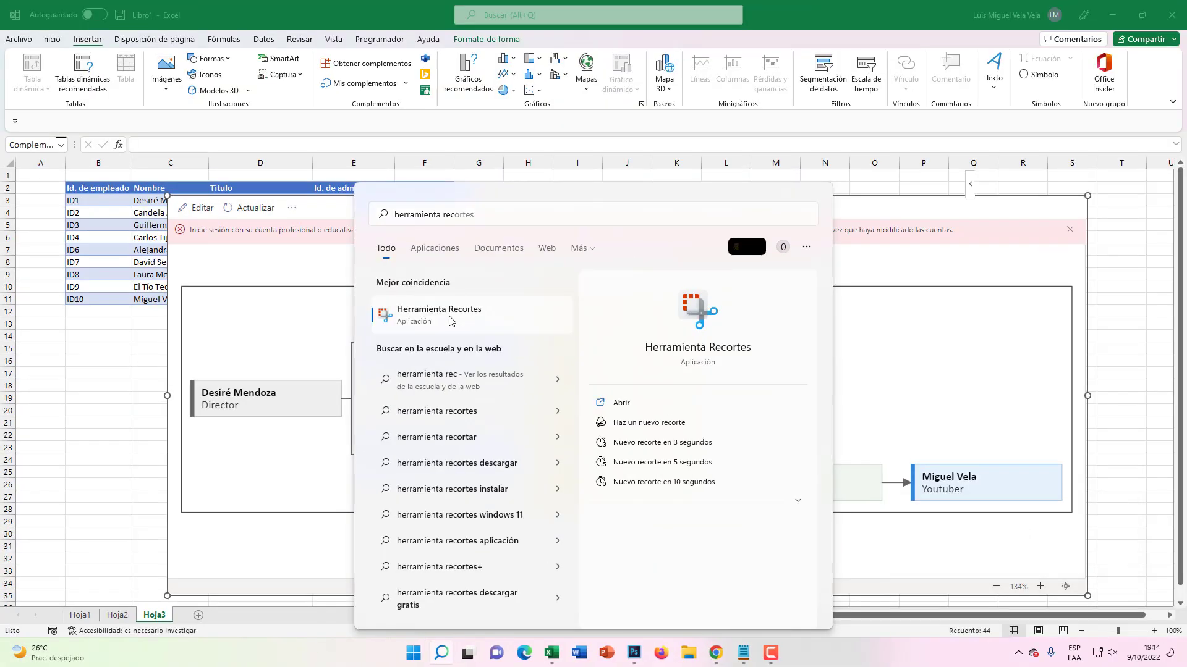
click(450, 321)
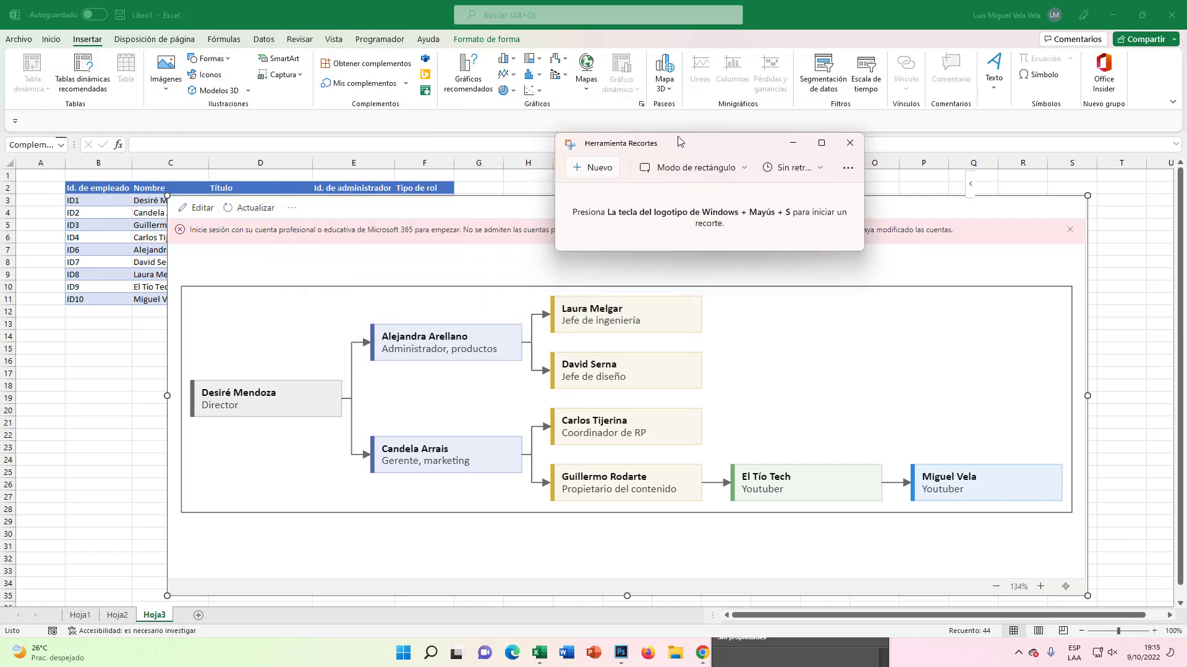
click(597, 162)
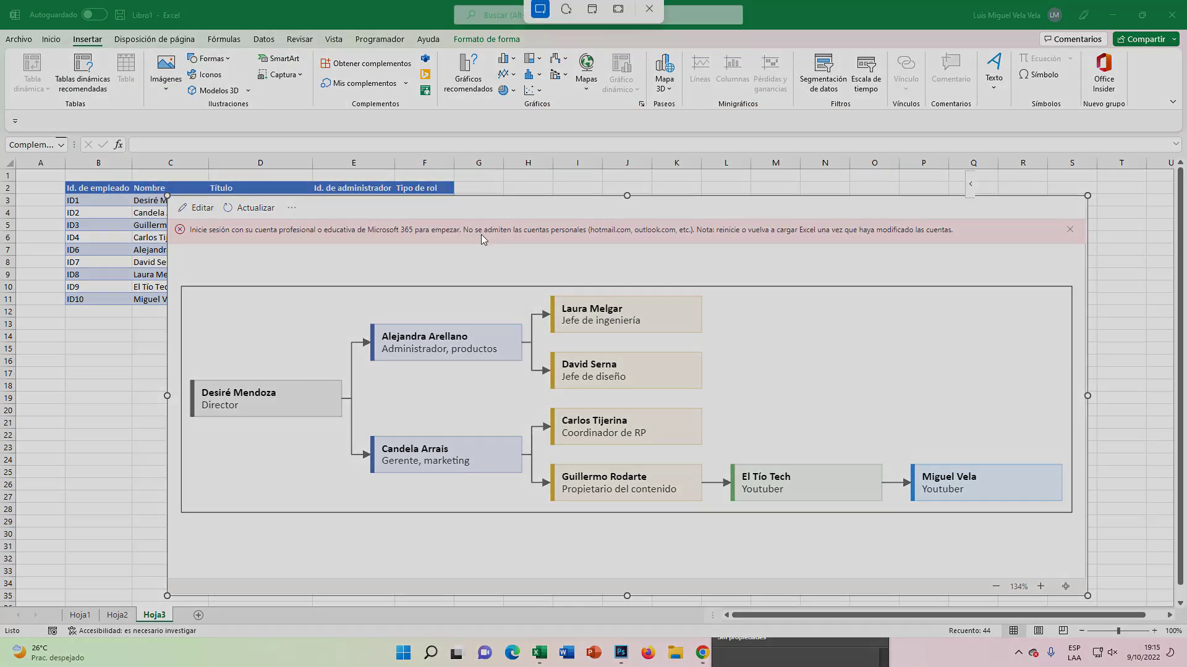
mouse_move(178, 283)
mouse_down()
mouse_move(1054, 527)
mouse_move(1074, 518)
mouse_up()
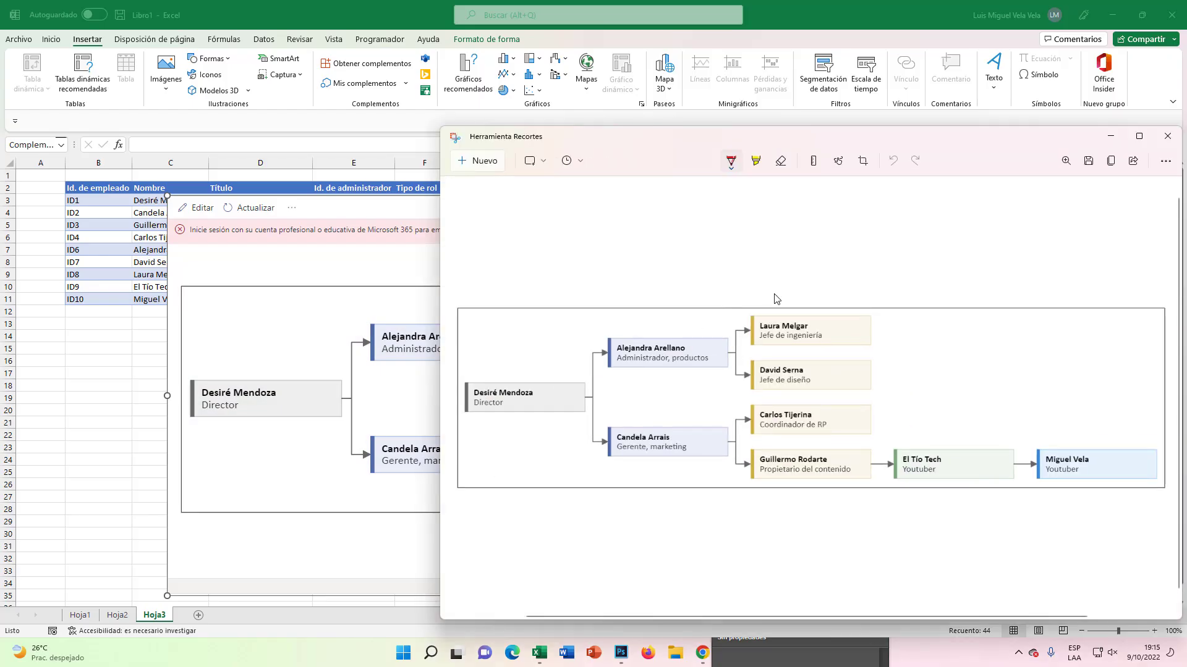
Save the snip as a PNG on Escritorio under a new file name and close the tool.
drag(773, 134, 461, 100)
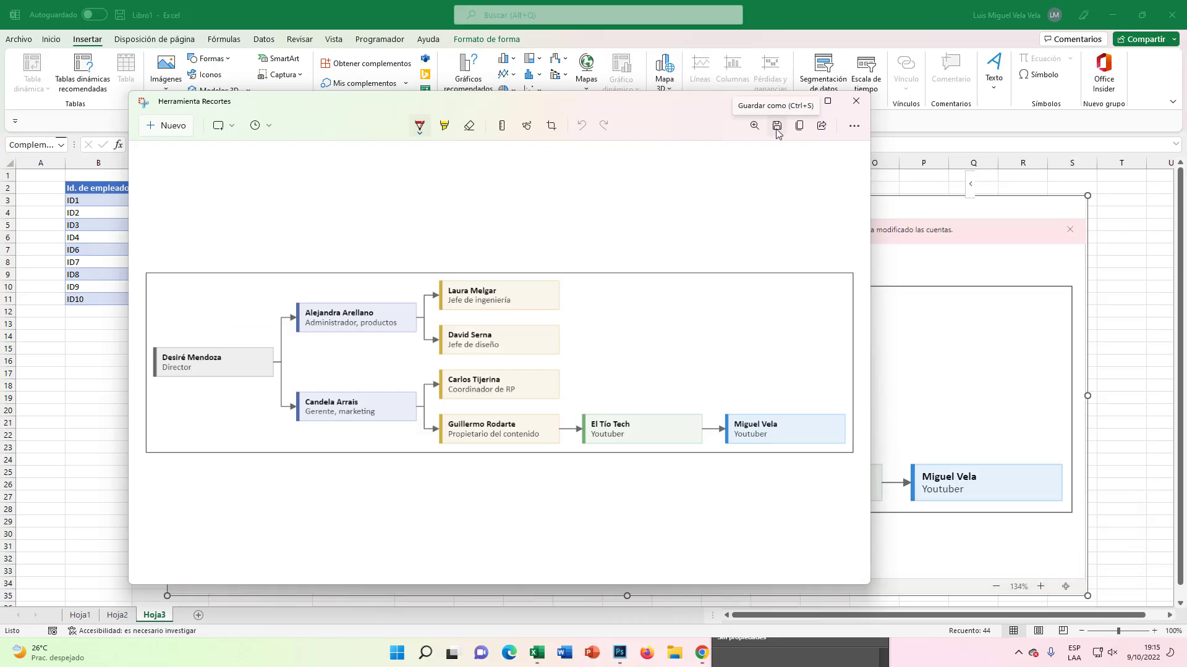
click(777, 131)
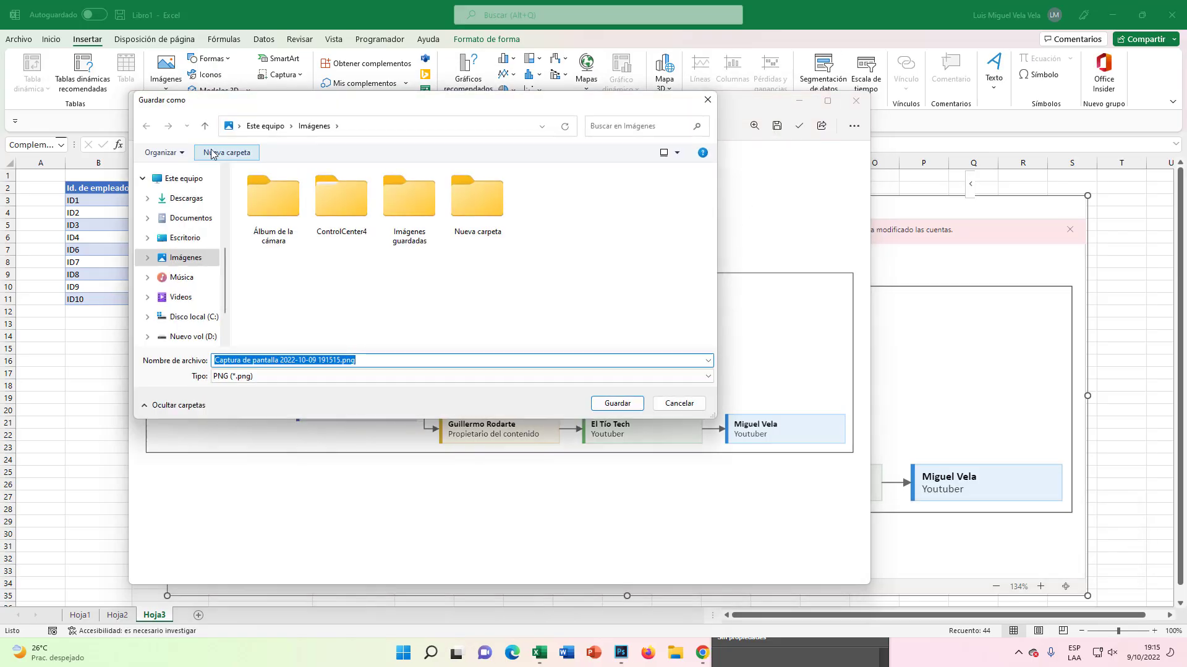
click(240, 127)
click(259, 144)
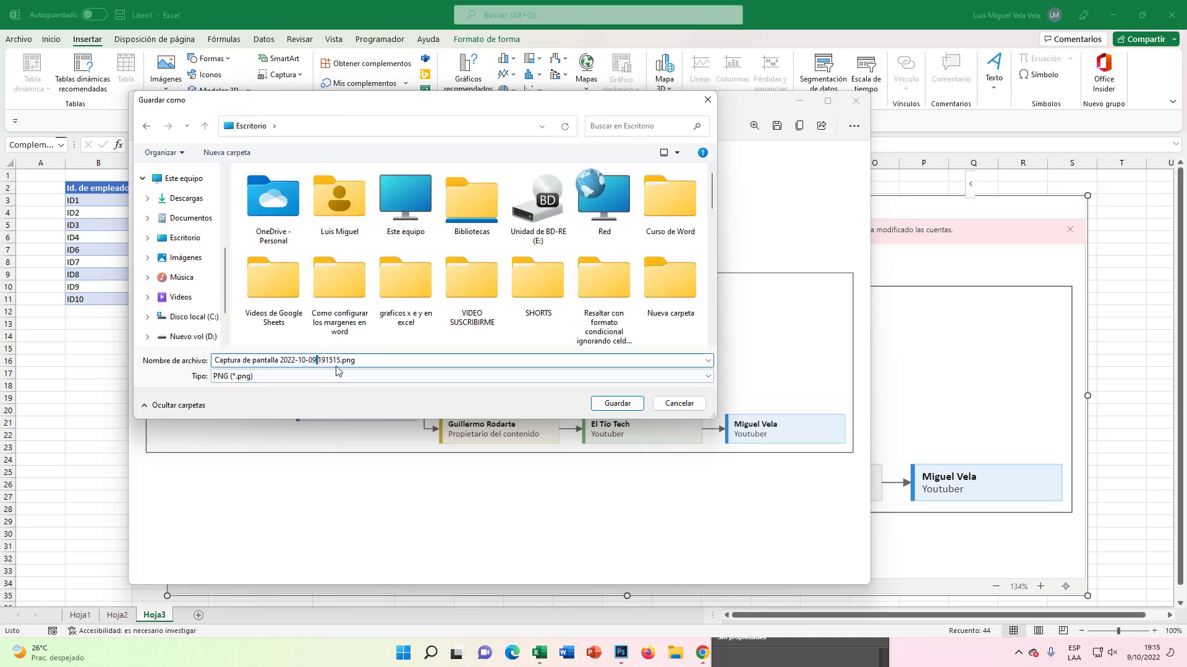
drag(339, 359, 5, 361)
text(miguel ve)
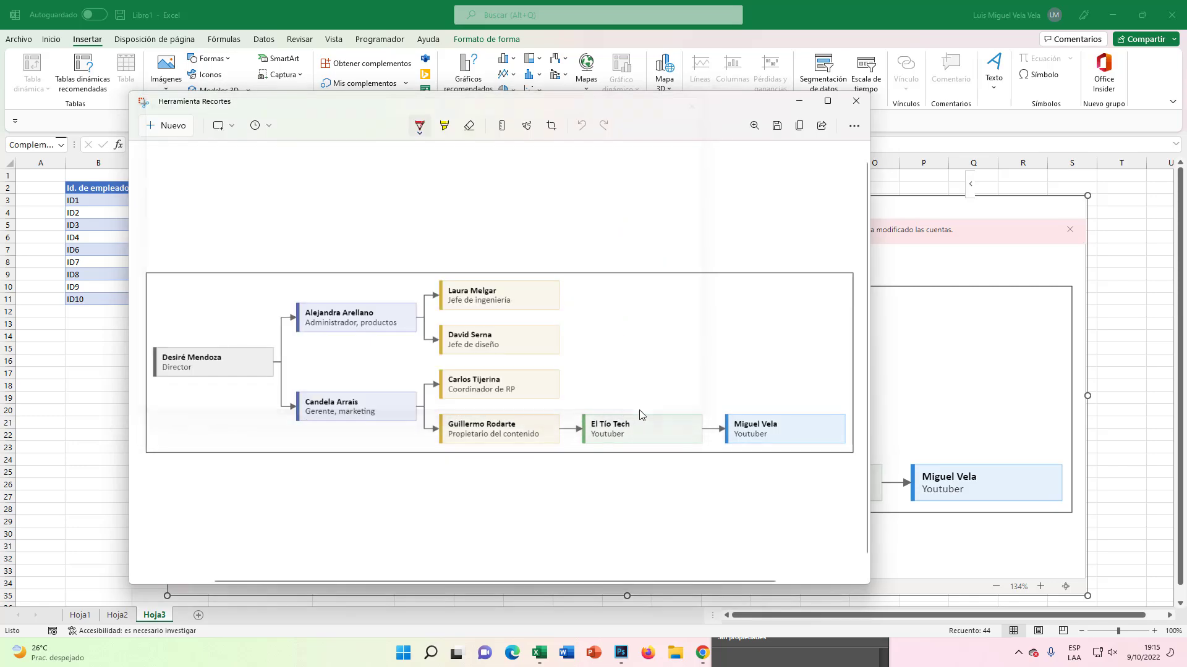
click(611, 403)
click(856, 101)
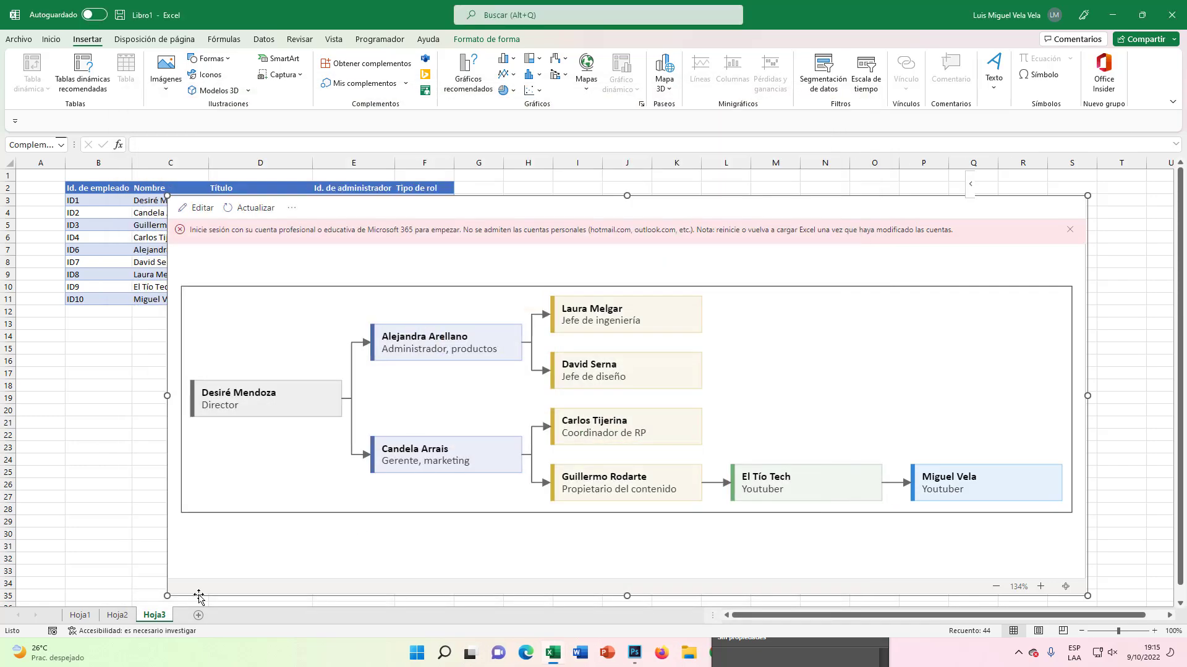
Add sheet Hoja4 and insert the org-chart PNG from Escritorio at cell B2.
click(199, 615)
click(83, 185)
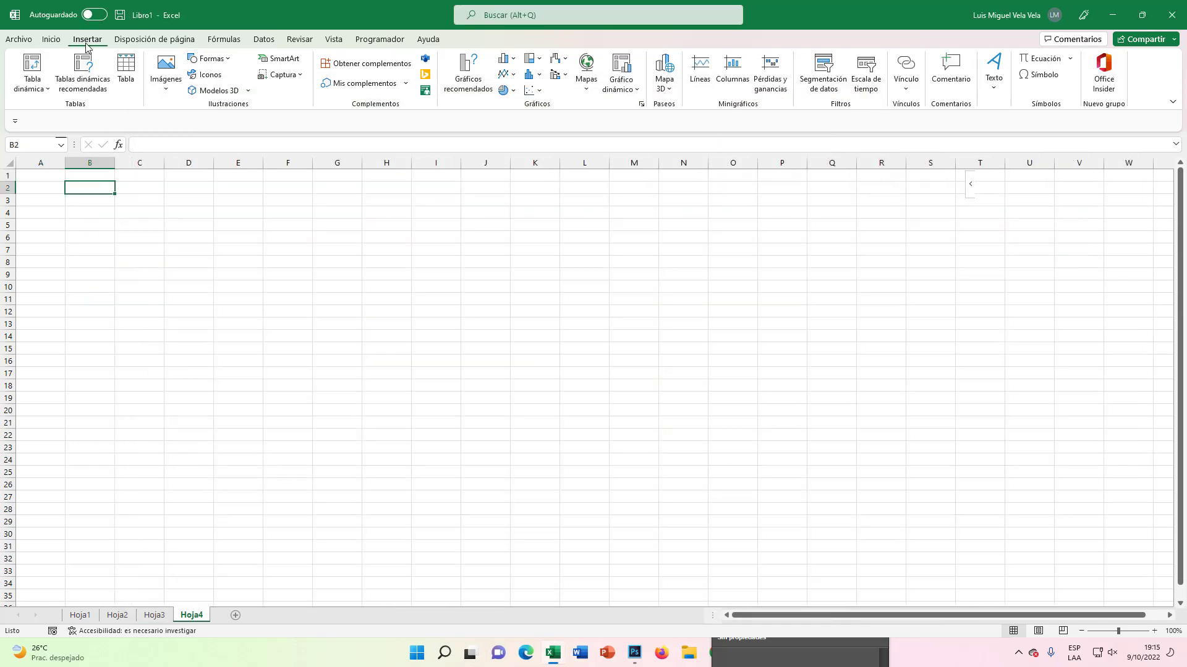
click(166, 68)
click(185, 123)
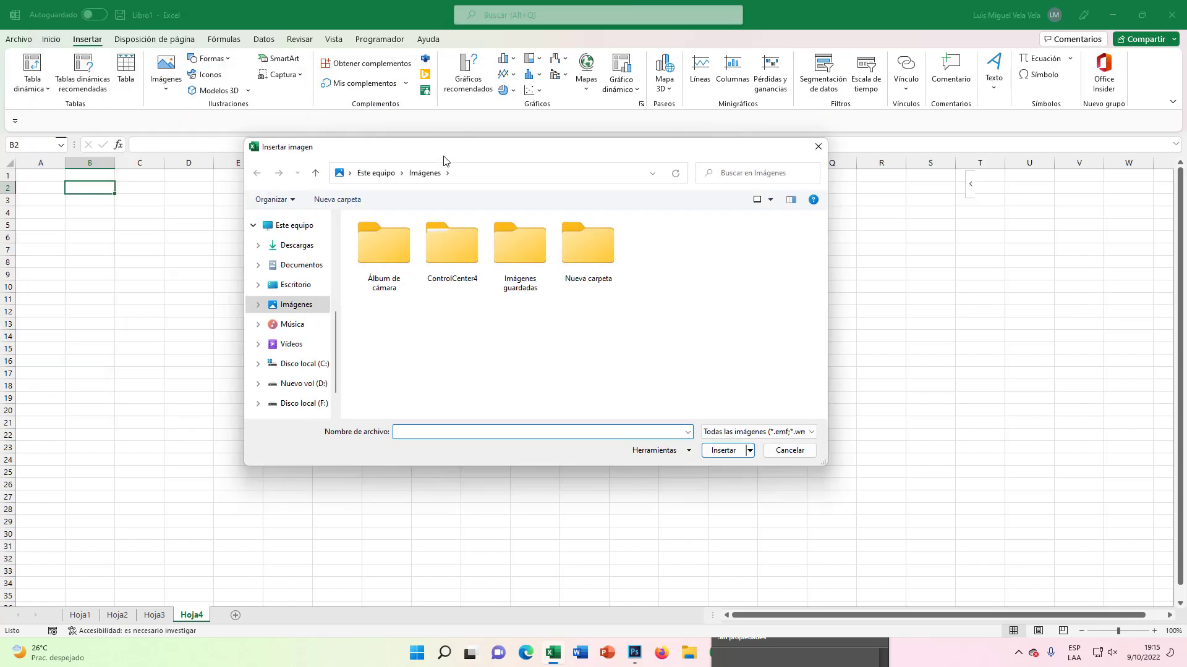
click(354, 180)
click(380, 193)
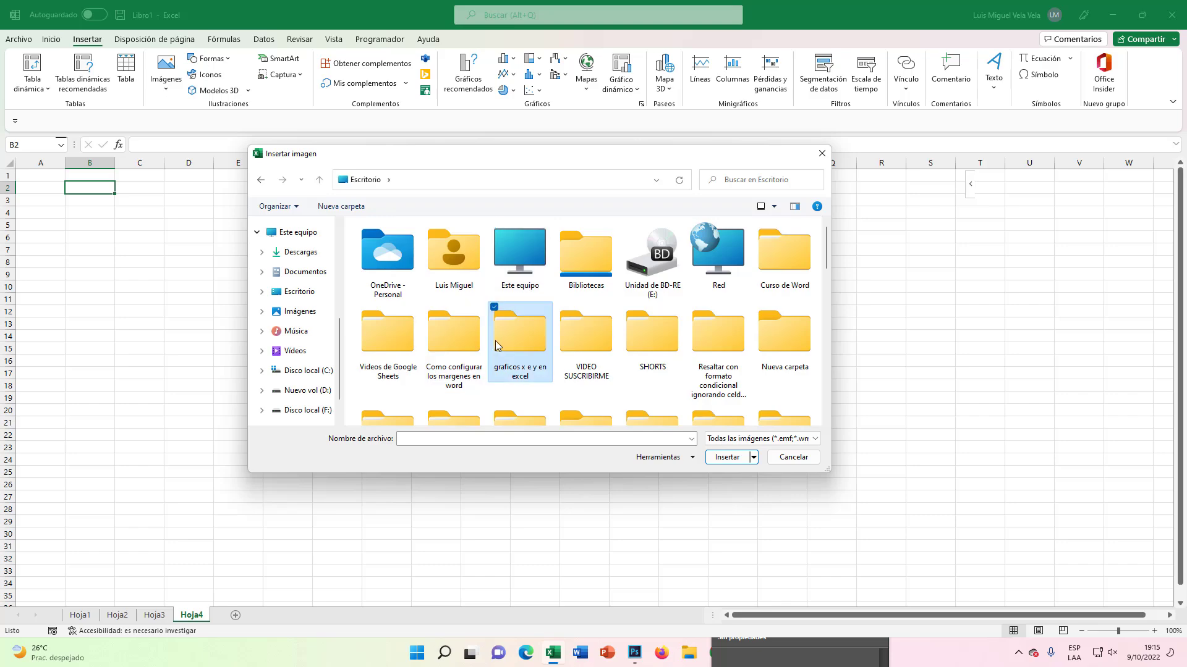
scroll(542, 369, down, 10)
click(708, 383)
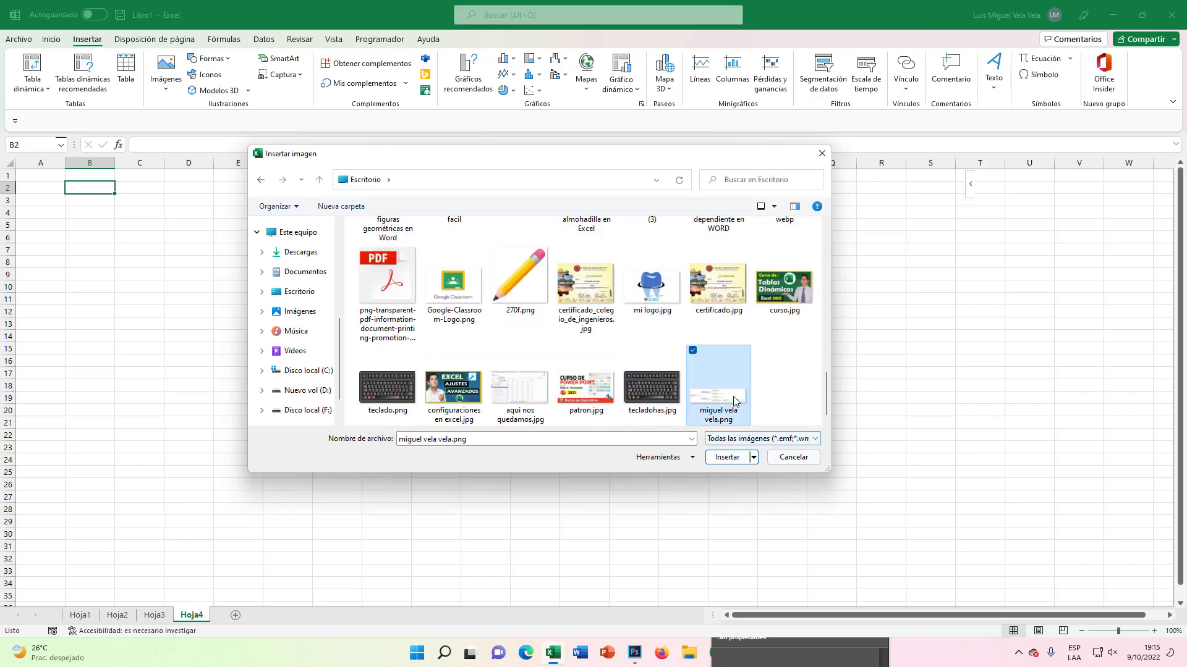
double_click(717, 390)
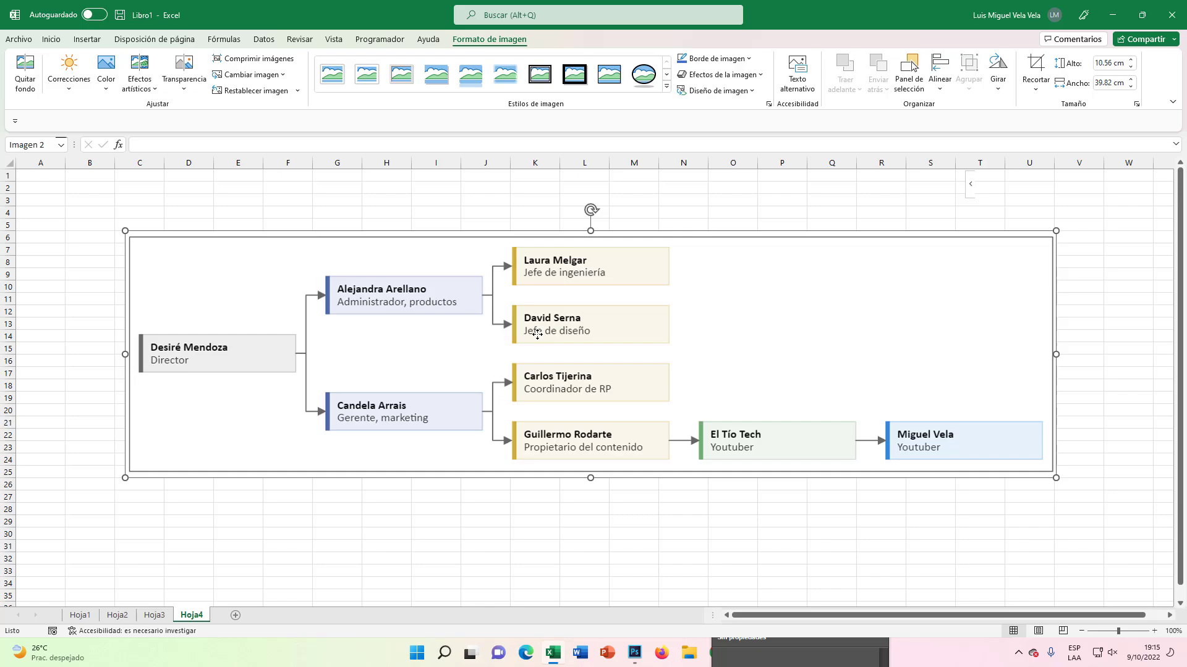
Compare with the original chart on Hoja3, then add blank sheet Hoja5 and select B3.
click(162, 615)
click(191, 615)
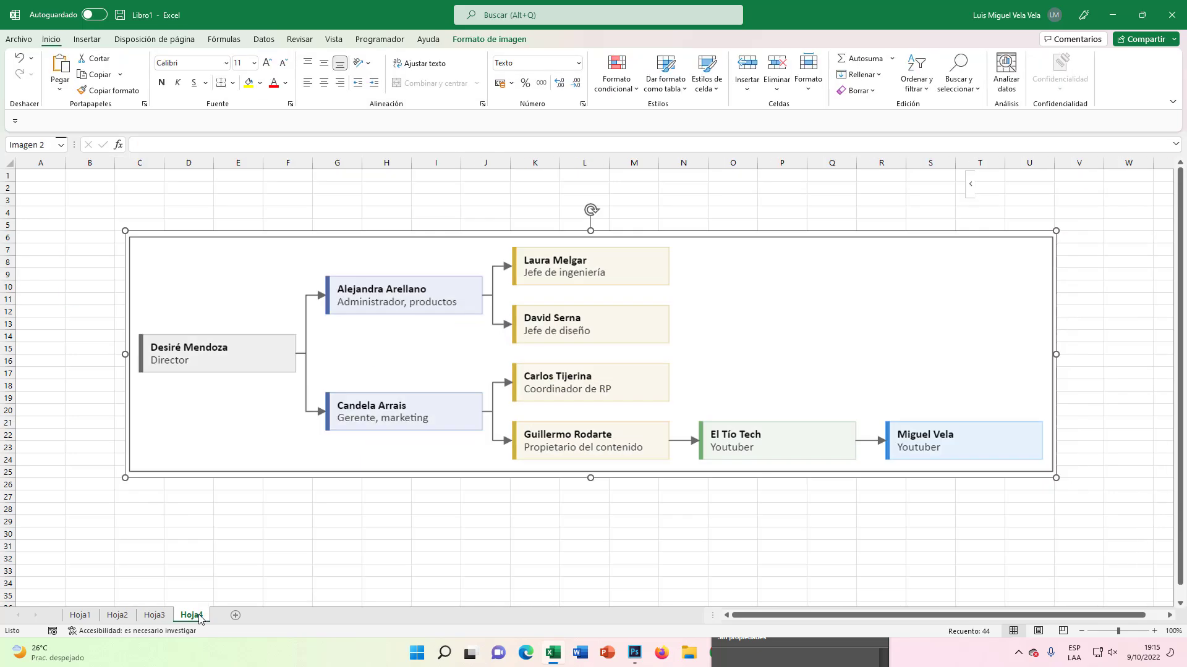
click(235, 614)
click(93, 197)
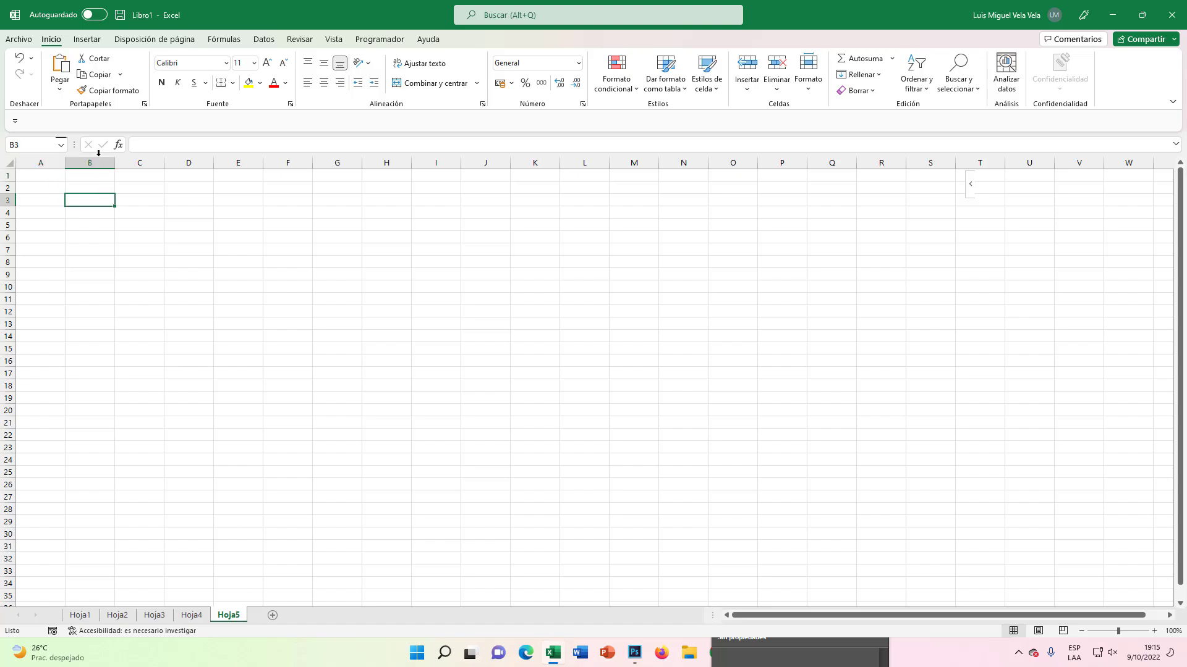
Insert a SmartArt Organigrama layout from the Jerarquía category.
click(90, 39)
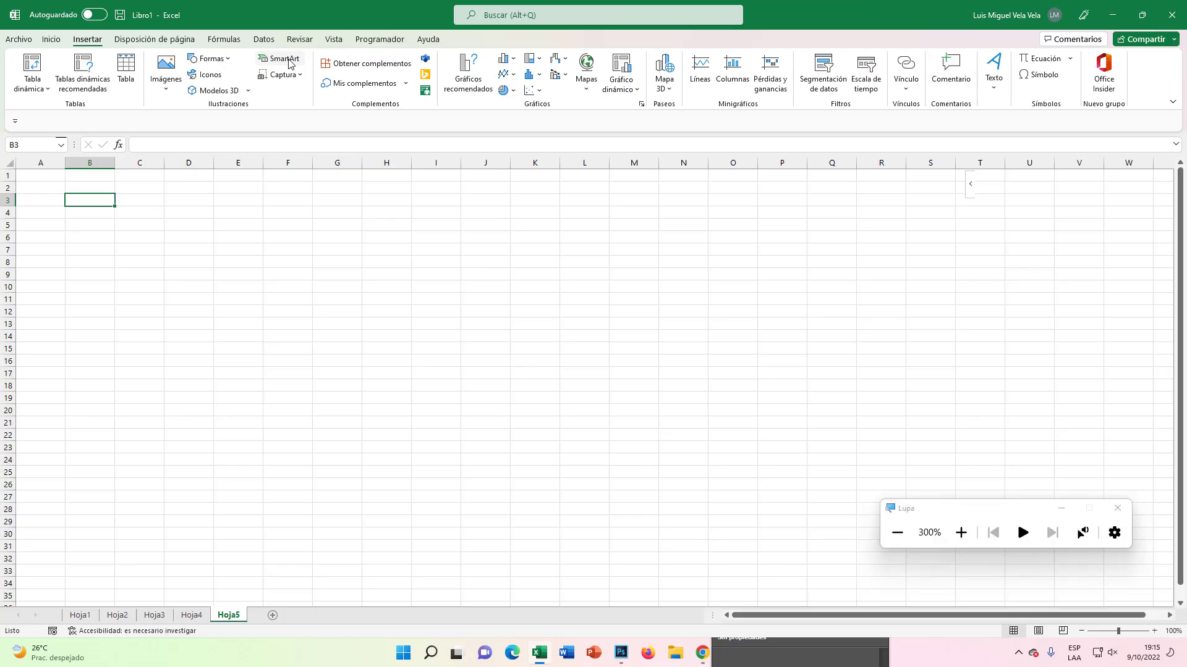
click(288, 58)
drag(731, 197, 597, 142)
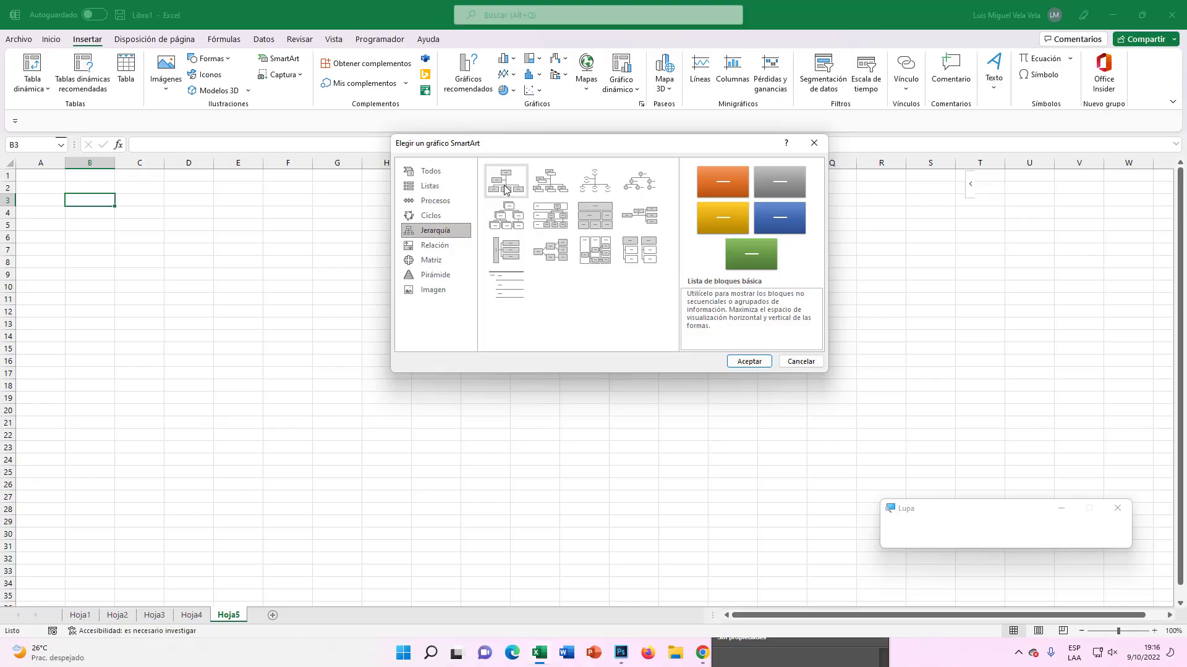
click(506, 190)
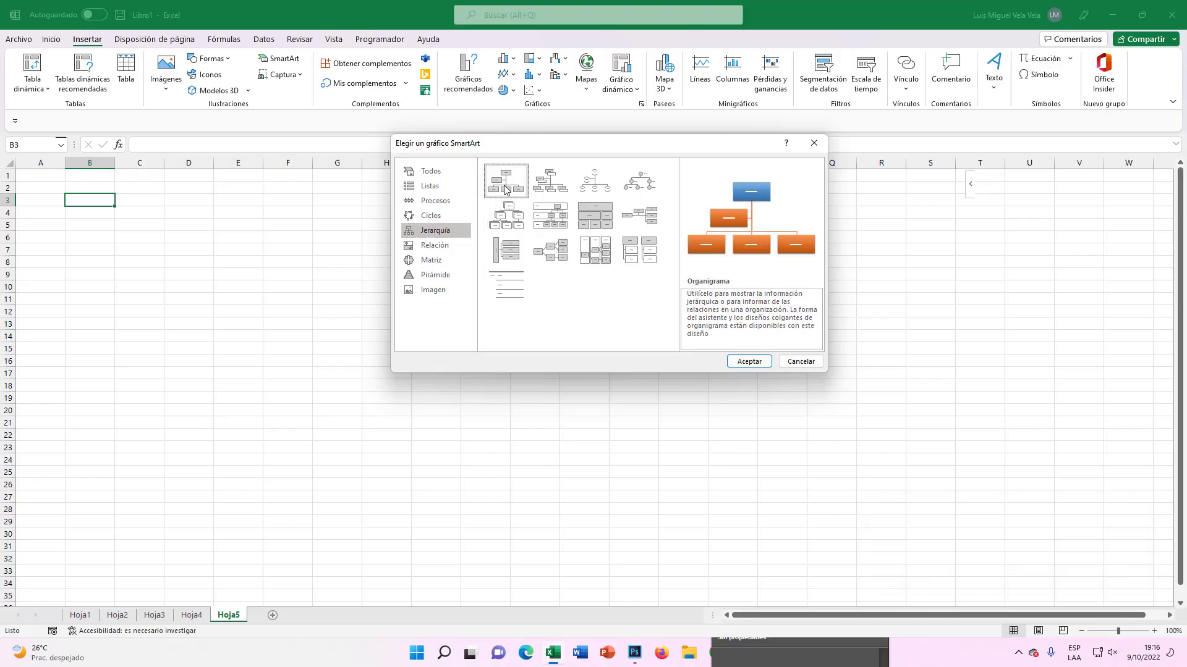
click(746, 360)
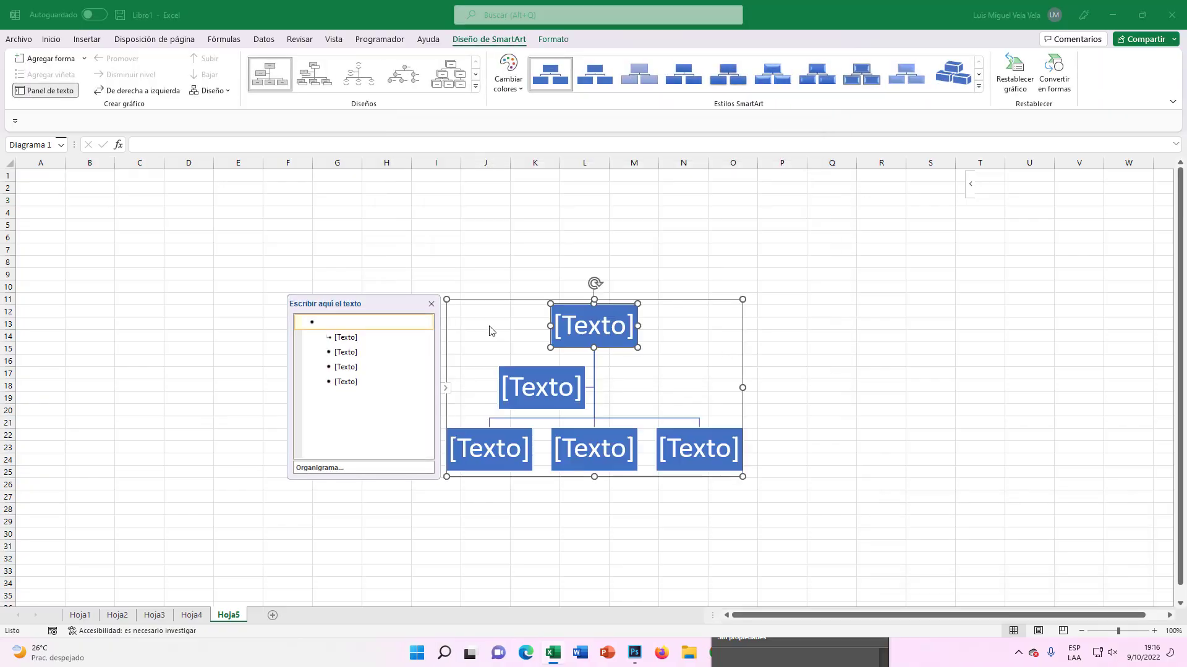
Move the chart up and left and label its top box Director.
drag(489, 302, 429, 220)
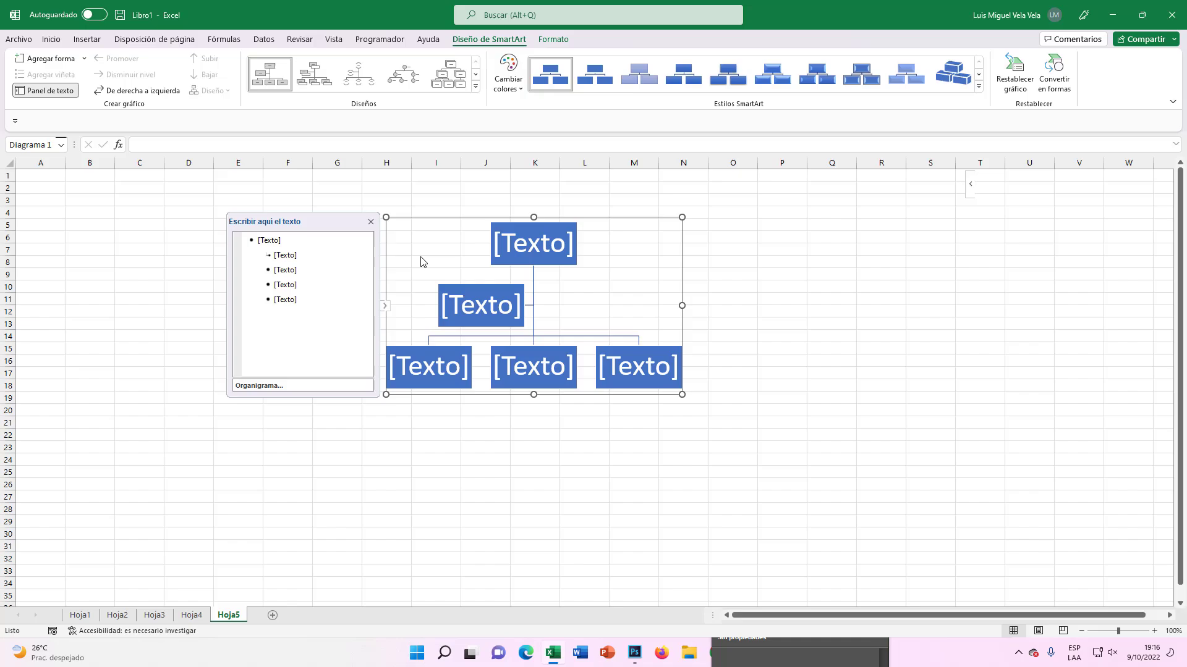
click(272, 241)
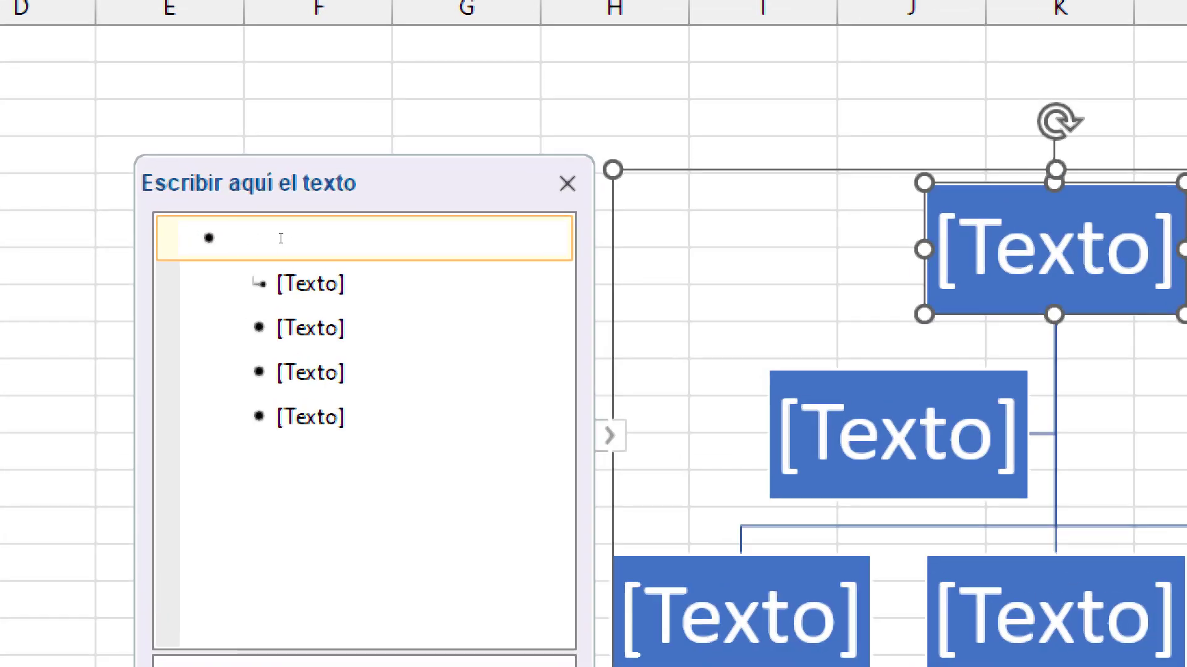
text(Director)
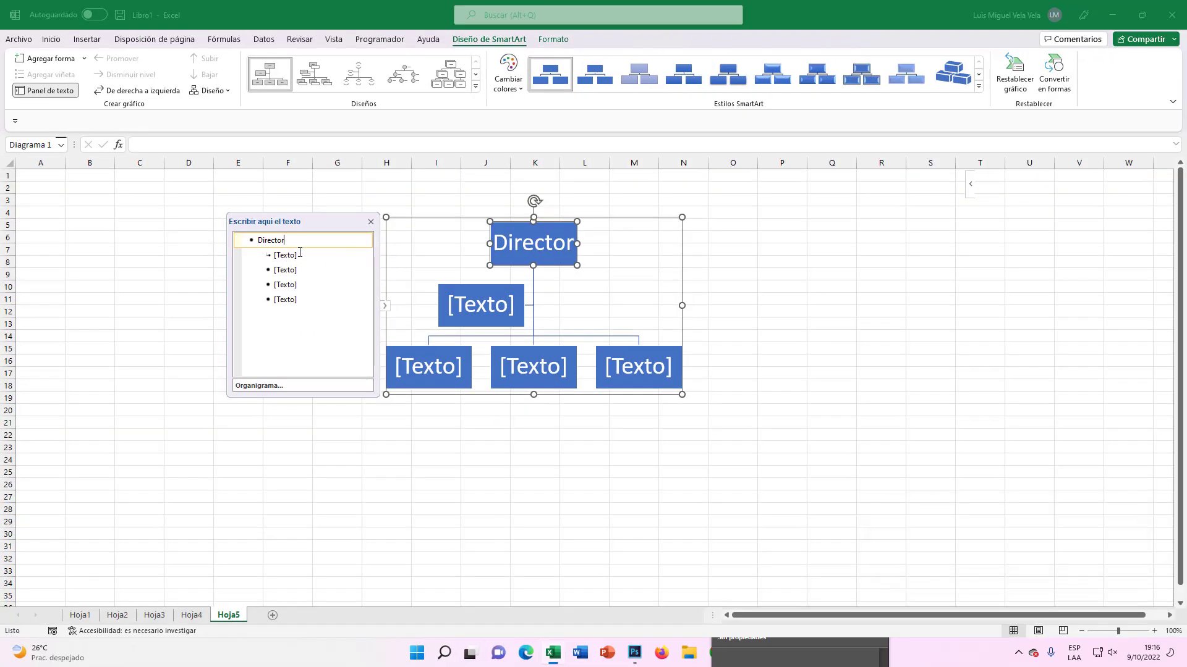
Type A, B, C and D into the remaining text-pane lines below Director.
key(Down)
key(Down)
key(Down)
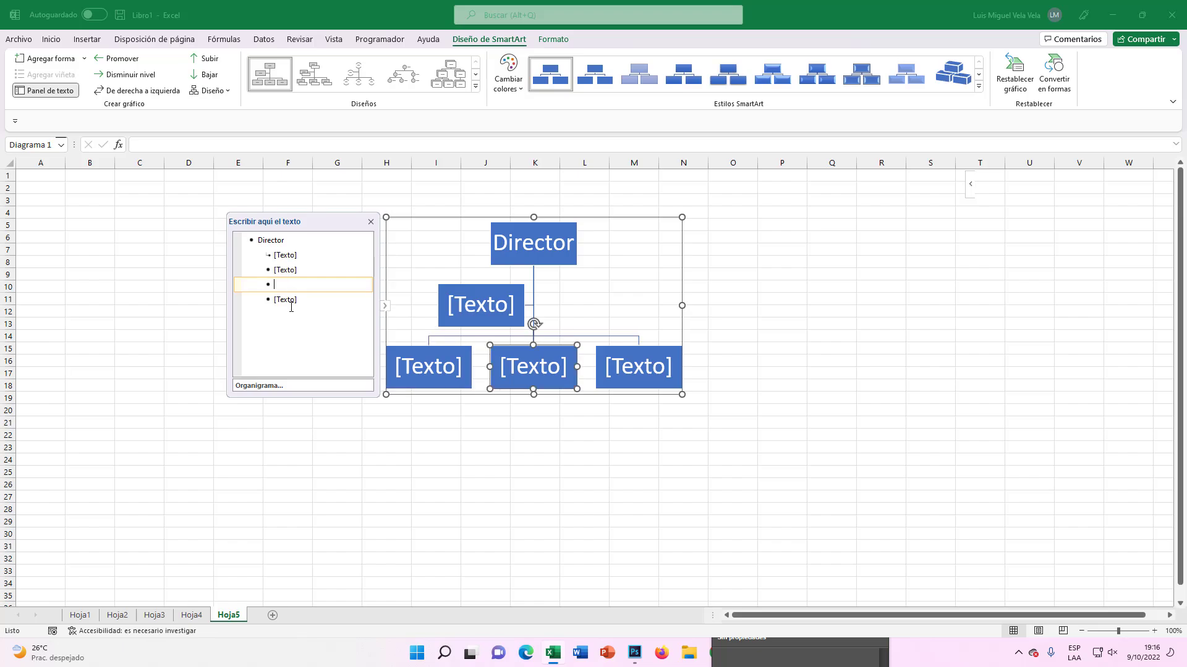
key(Down)
key(Up)
key(Up)
key(Up)
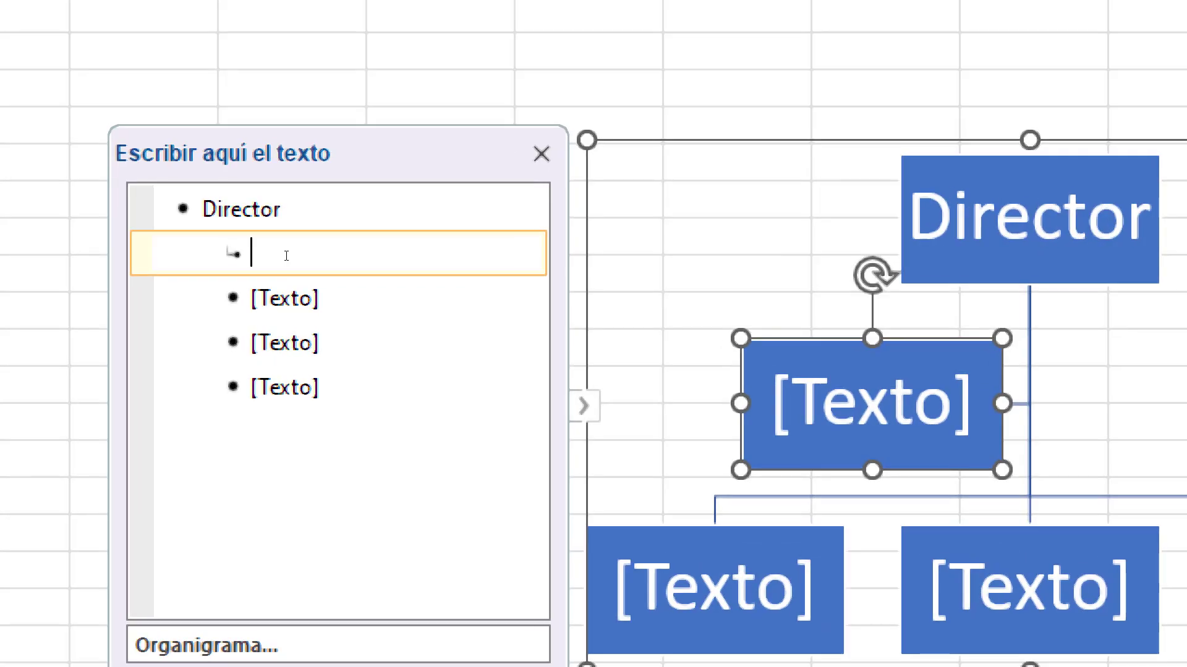
text(A)
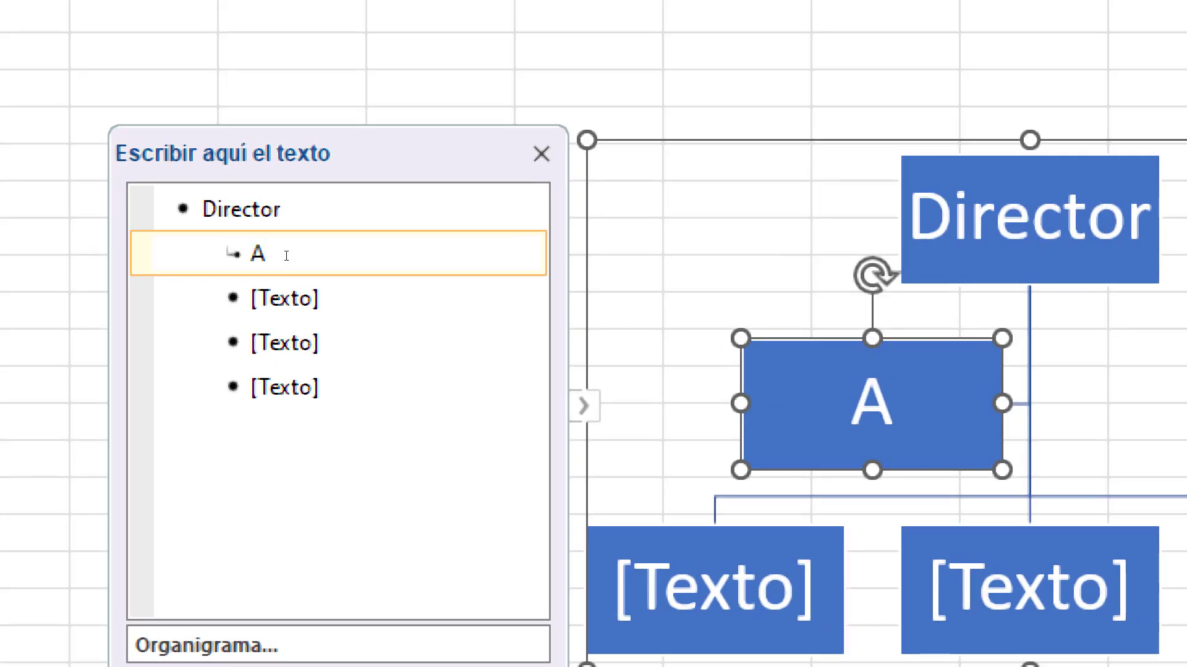
key(Down)
text(B)
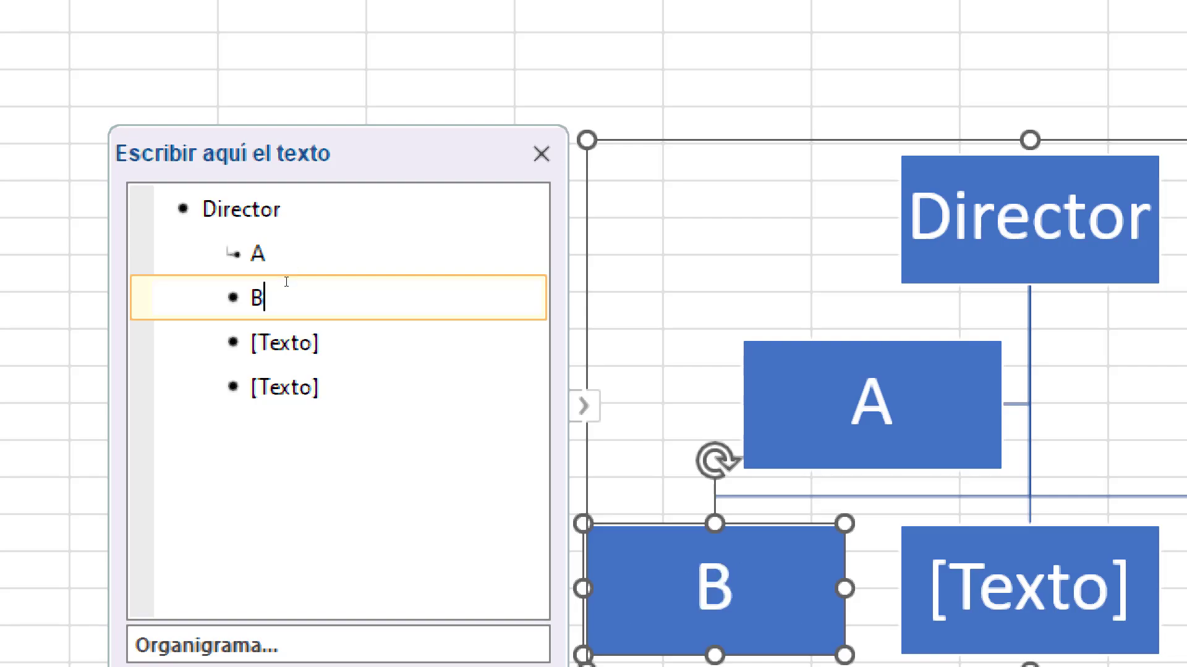
key(Down)
text(C)
key(Down)
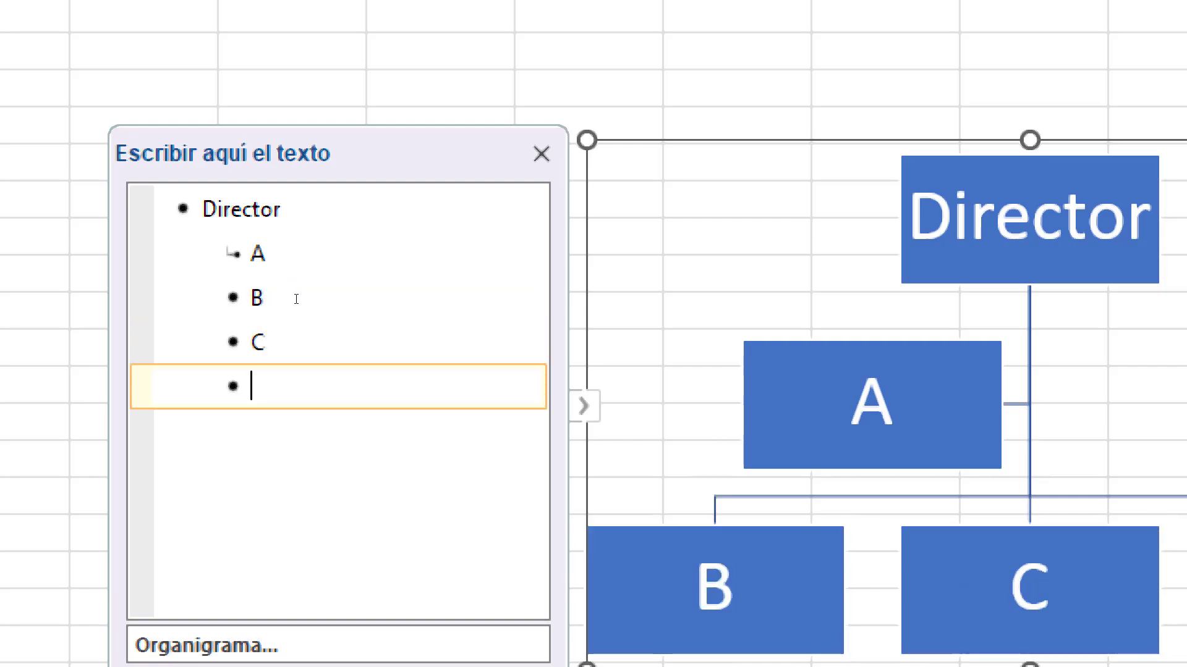
text(D)
Select boxes A, B, C and D in the chart one after another.
click(301, 275)
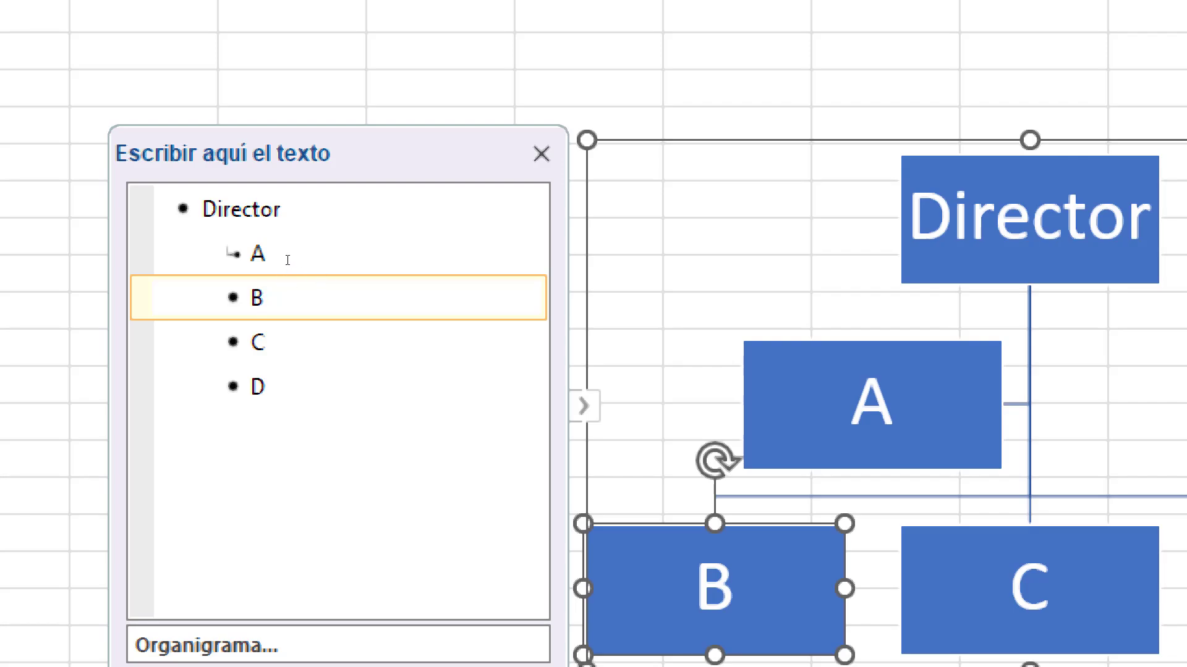
click(281, 260)
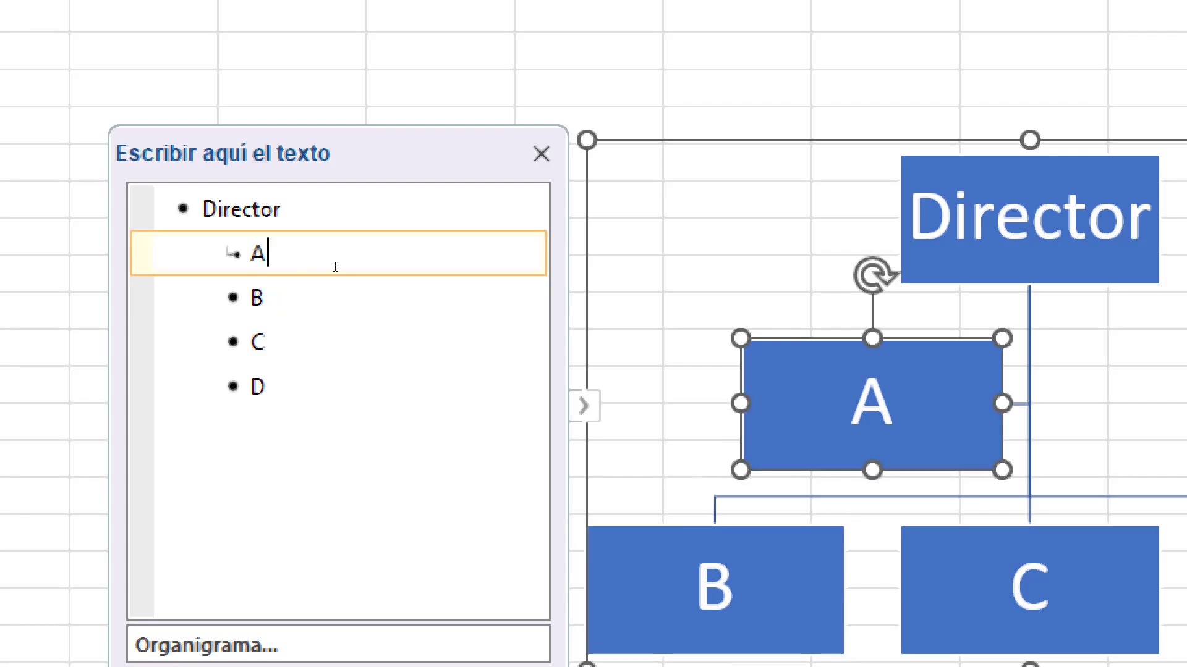
click(272, 289)
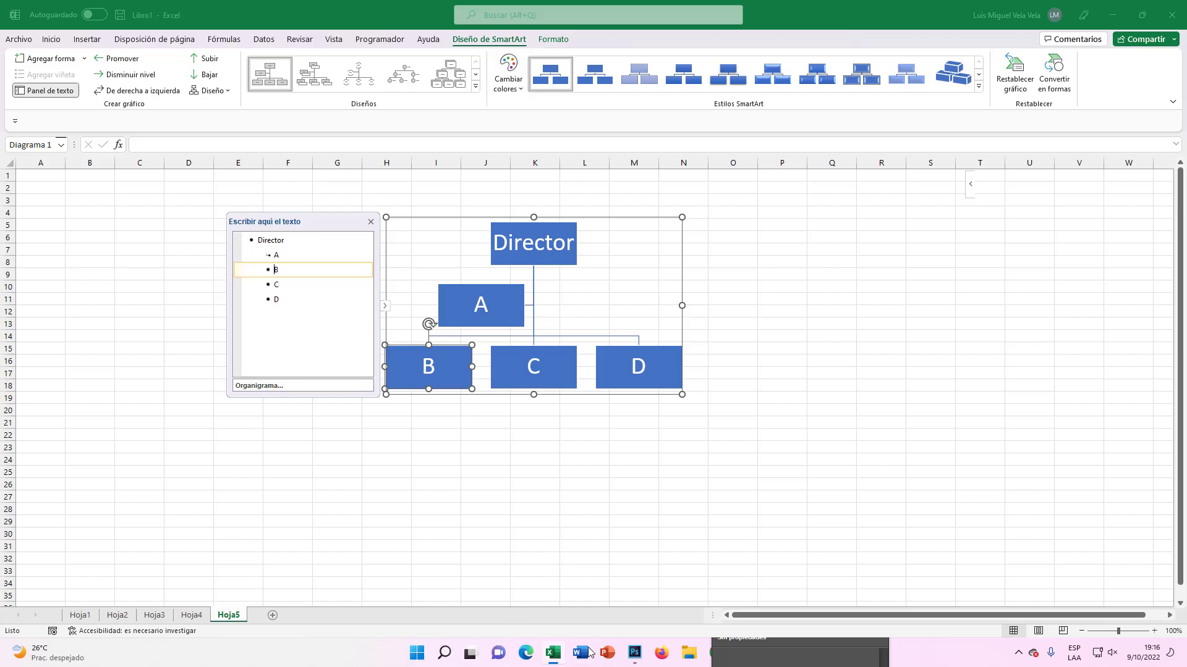
click(537, 358)
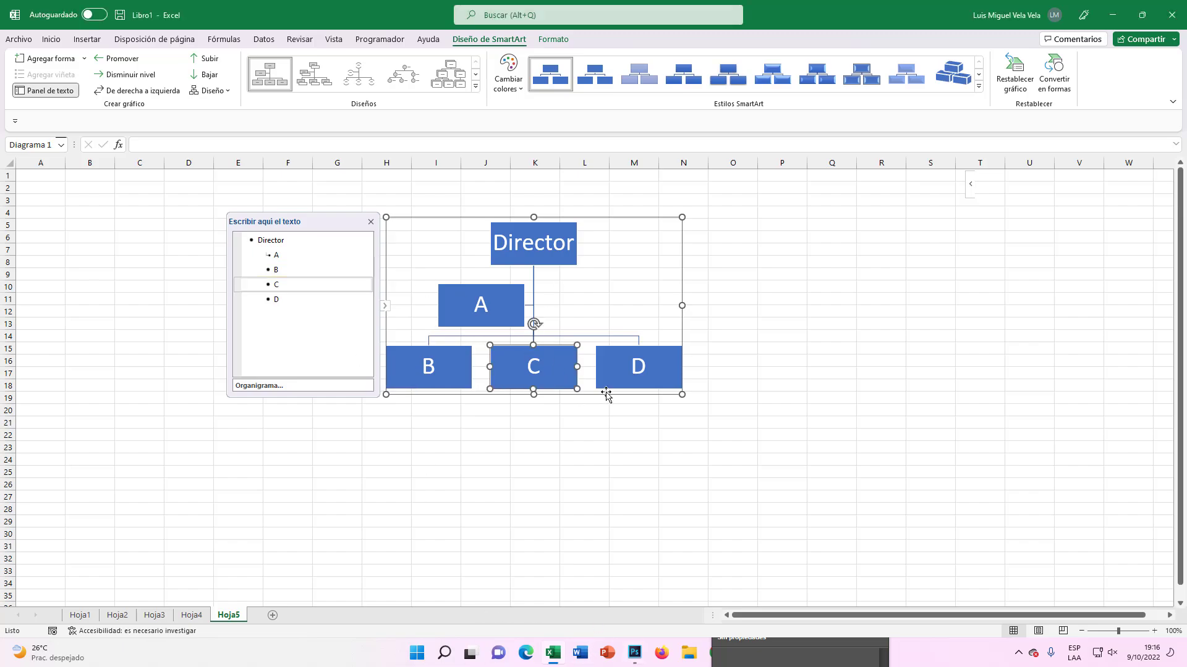
click(637, 362)
In Photoshop, circle the Tab key in red and draw a red arrow toward it.
click(635, 652)
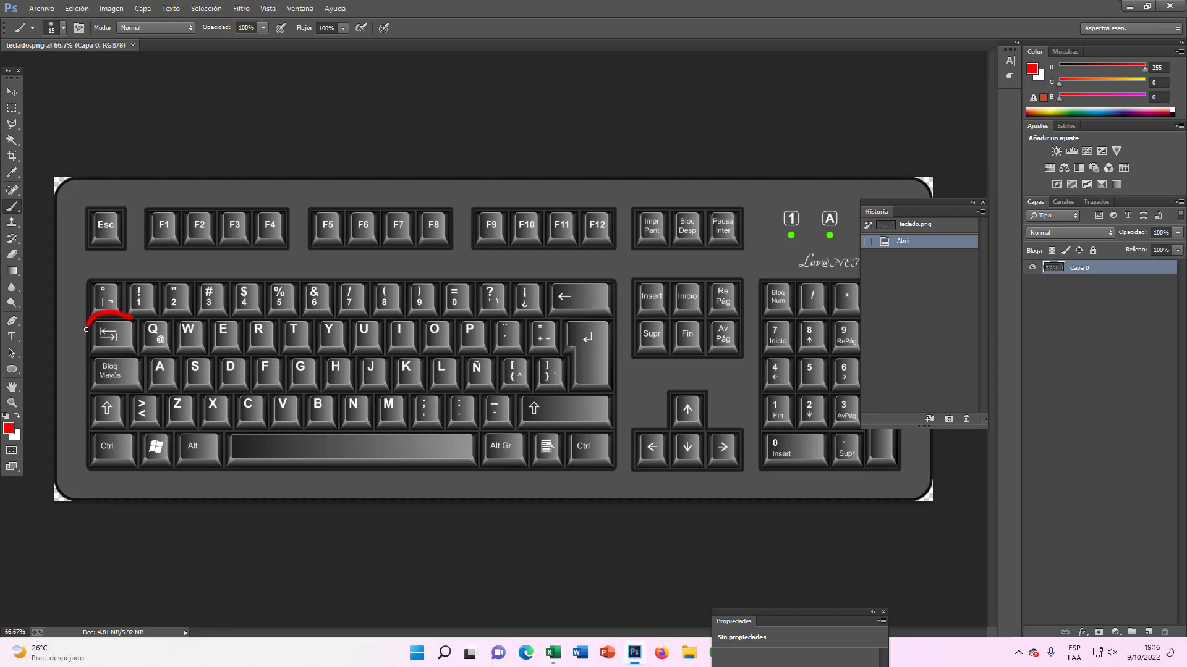
drag(121, 353, 131, 315)
mouse_move(257, 284)
mouse_down()
mouse_move(181, 318)
mouse_move(226, 322)
mouse_up()
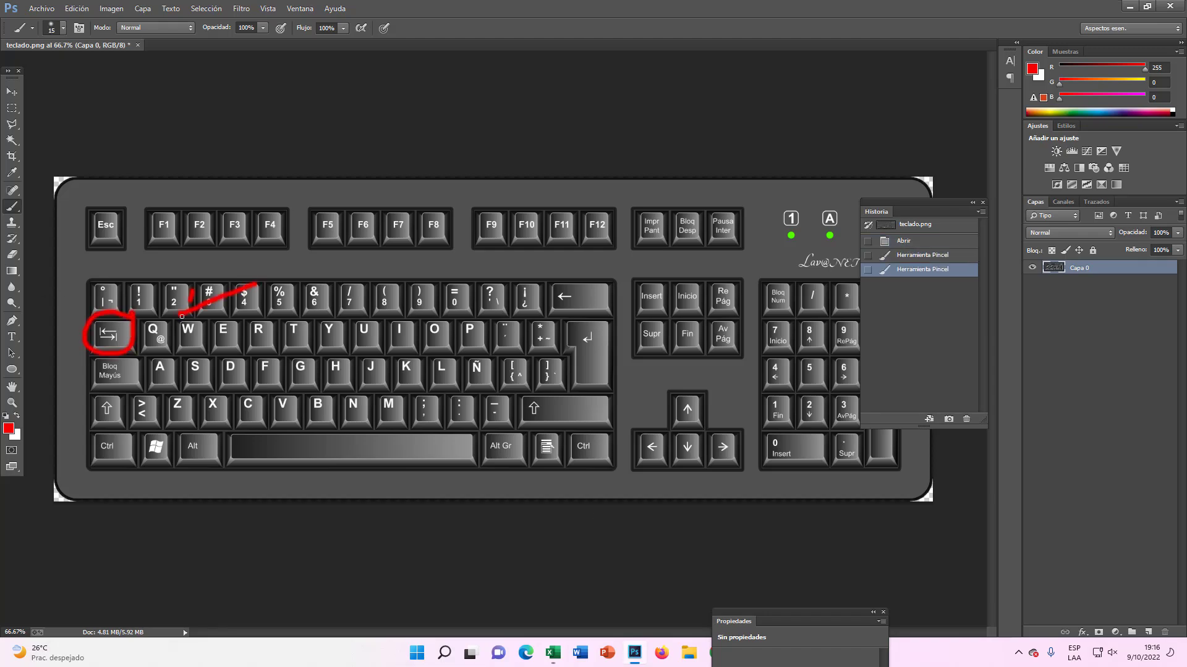
click(553, 652)
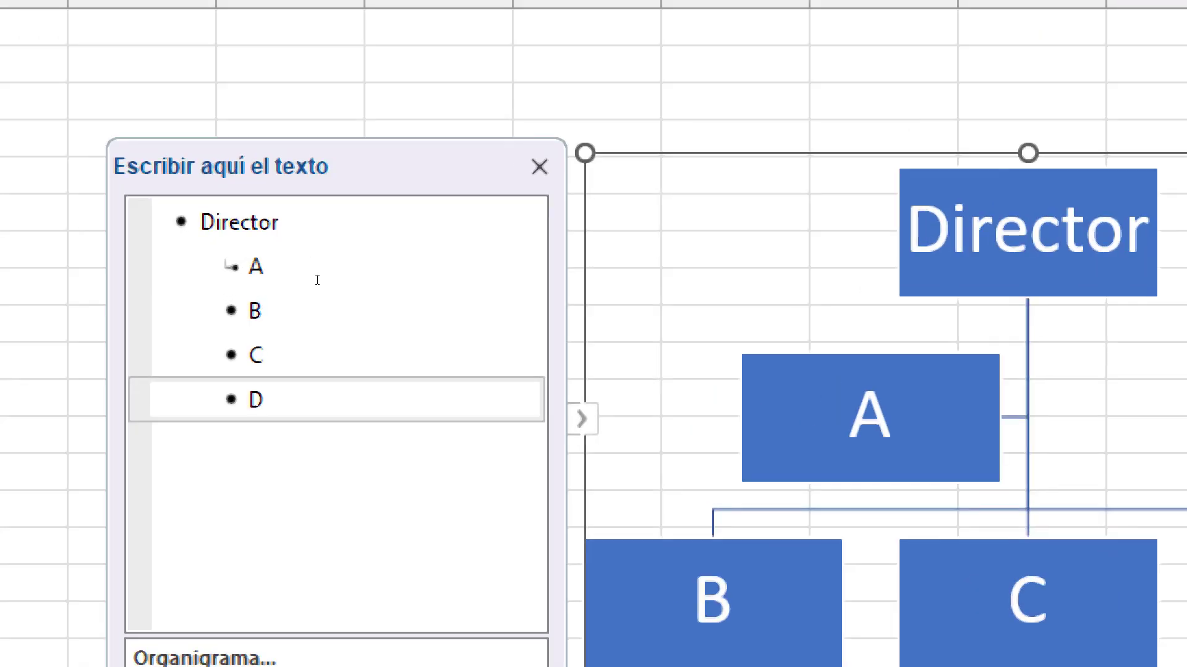
Demote D under C, then delete the D and C entries from the text pane.
key(Up)
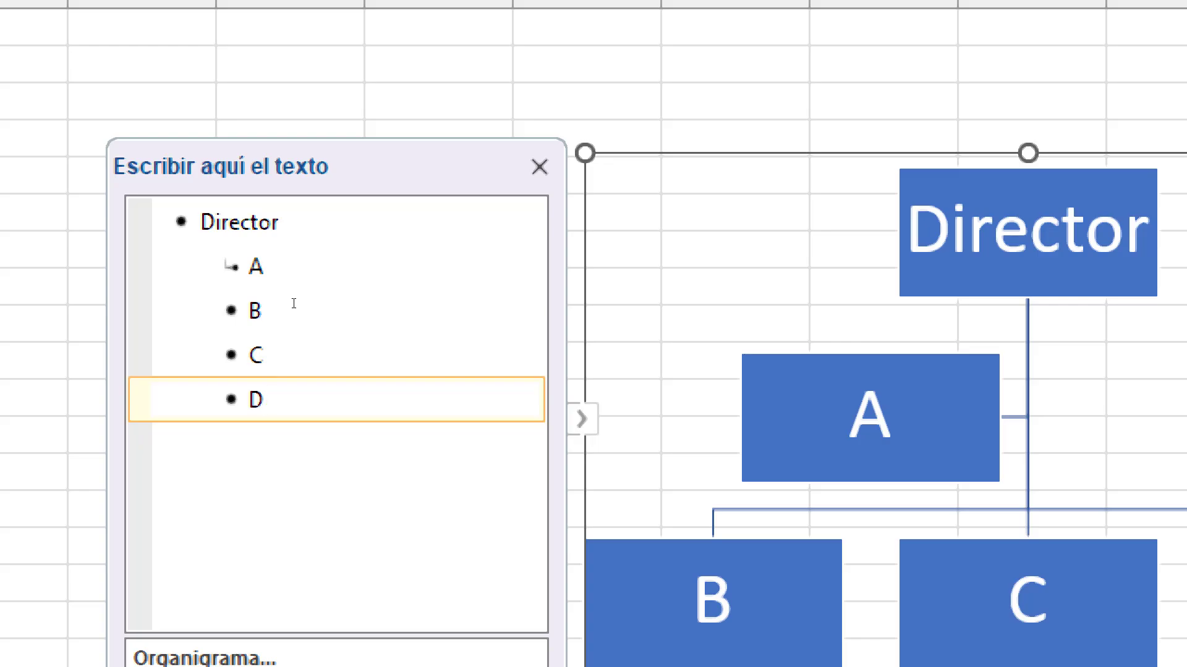
key(Tab)
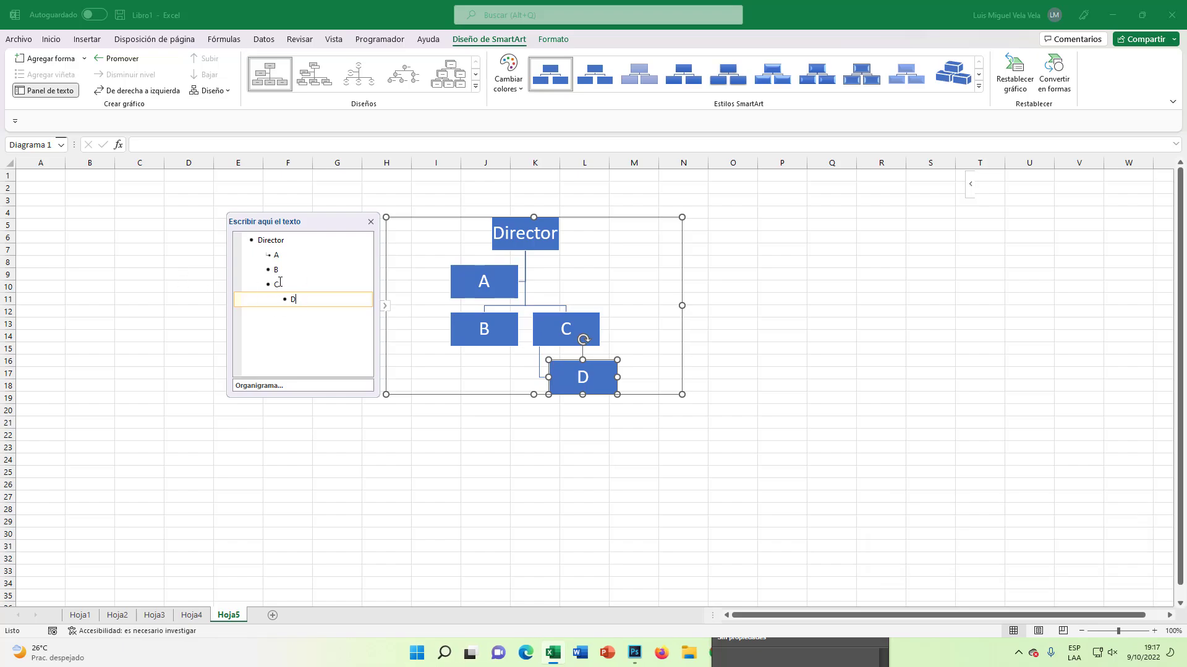
key(BackSpace)
key(BackSpace)
key(BackSpace)
key(BackSpace)
key(BackSpace)
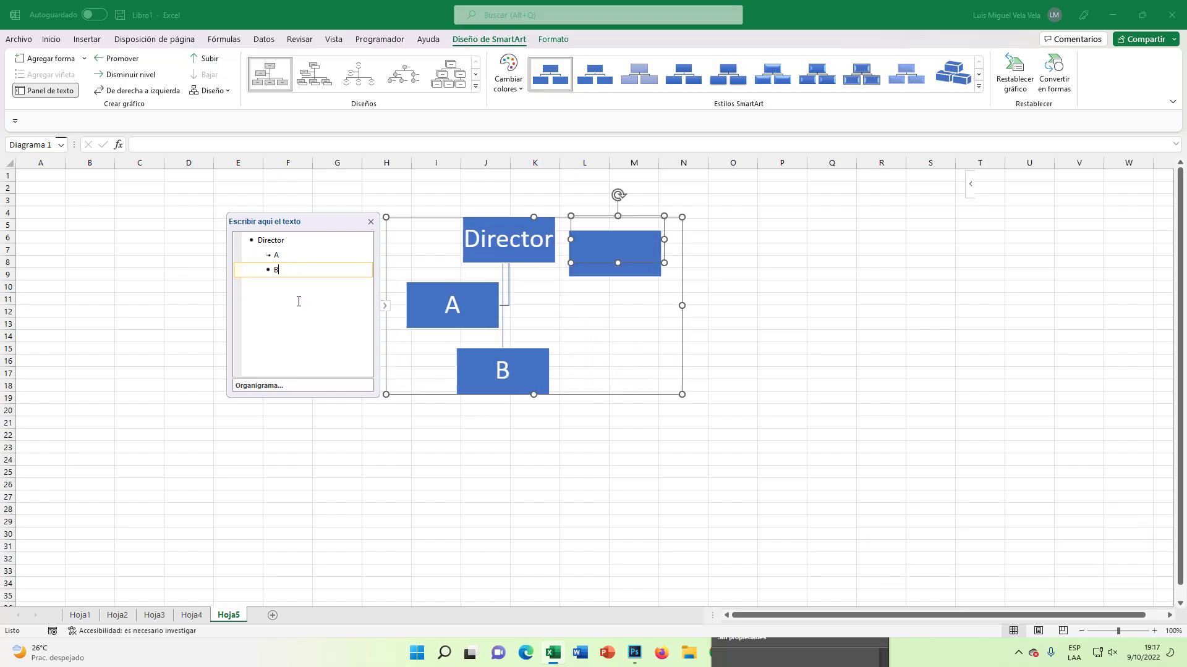
key(BackSpace)
key(BackSpace)
key(BackSpace)
key(BackSpace)
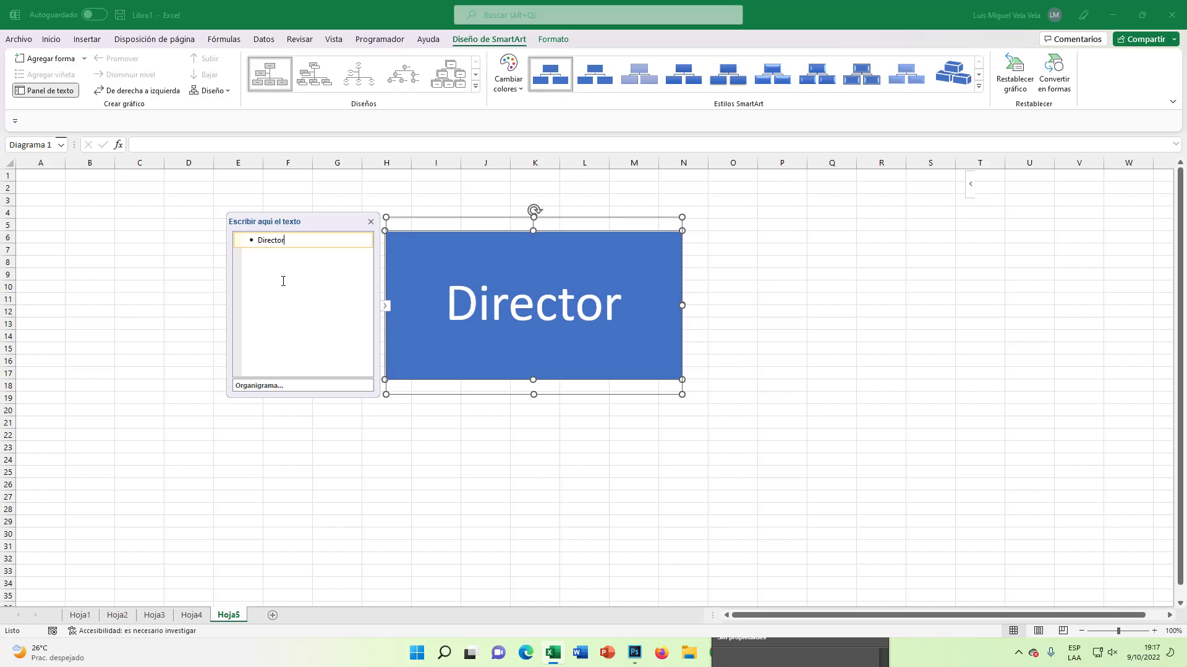
Add a new entry demoted one level under Director, checking the keyboard reference image.
key(Return)
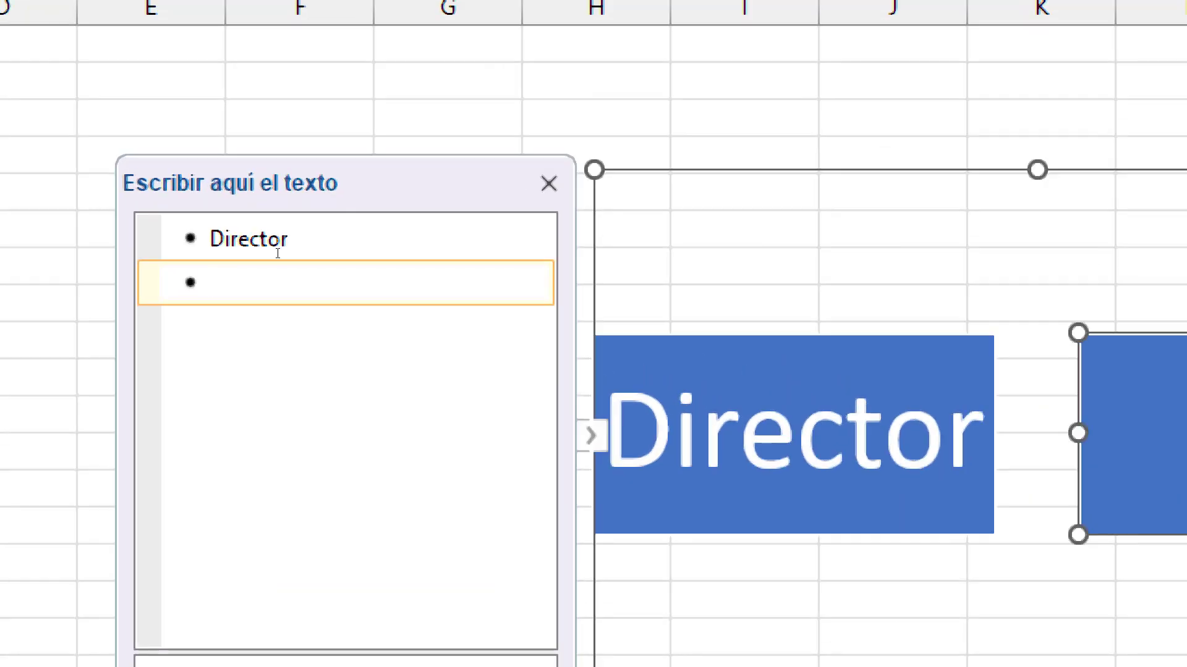
key(Tab)
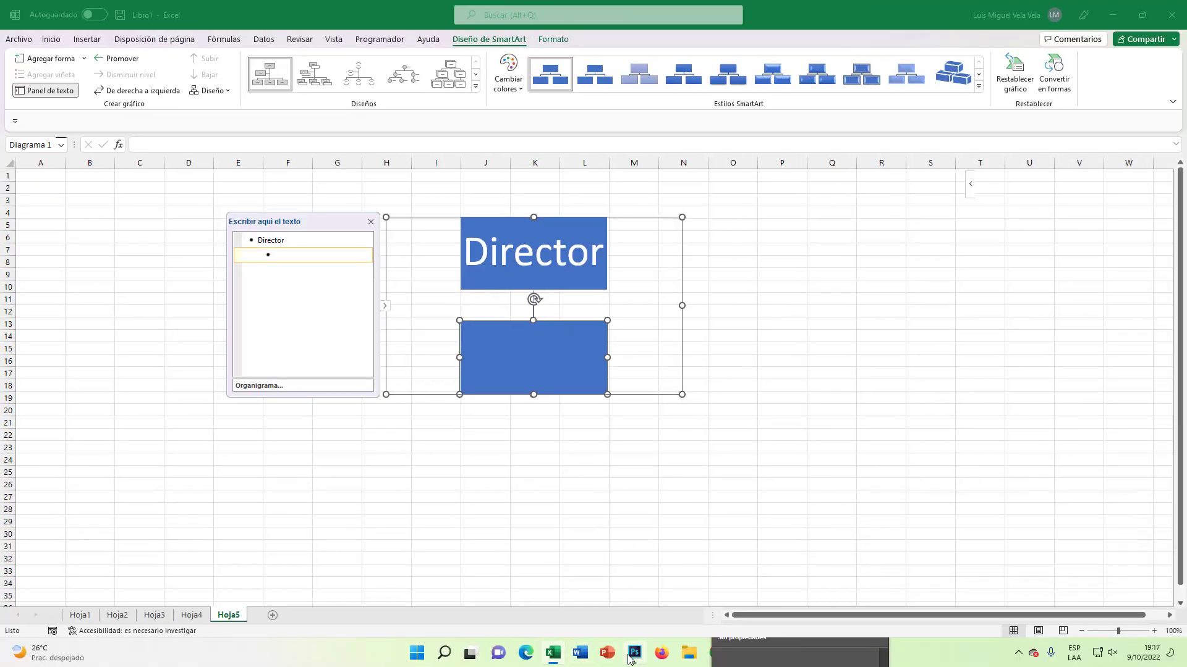
click(634, 652)
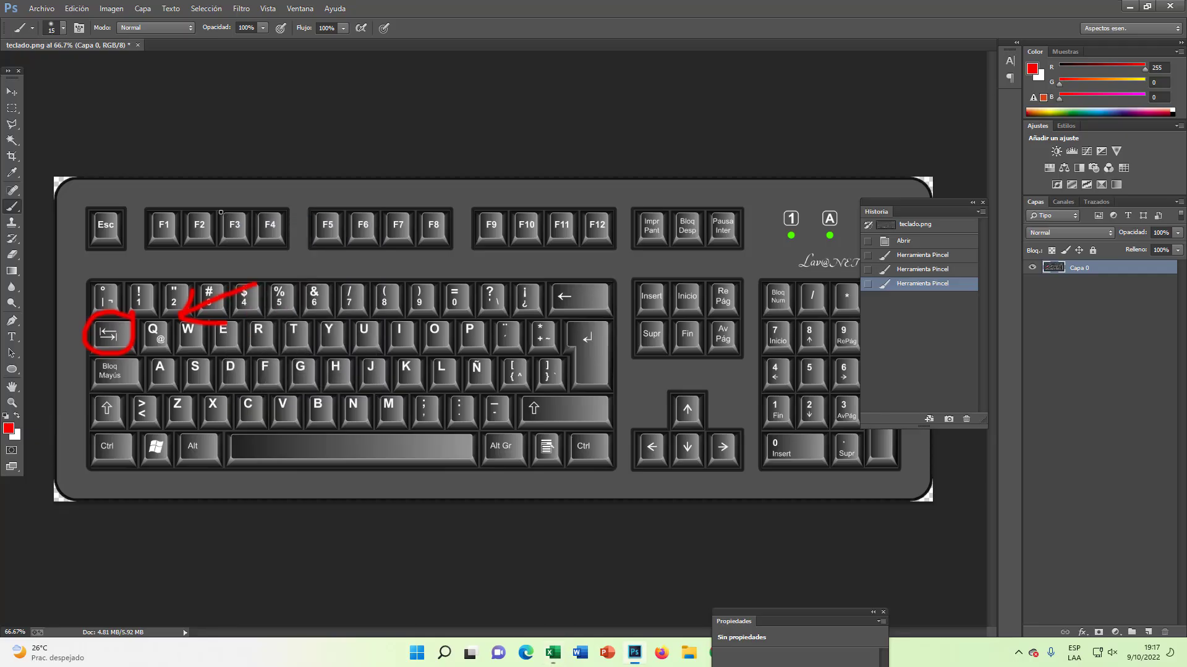
click(552, 654)
Type a, B and C as three sibling entries under Director.
text(a)
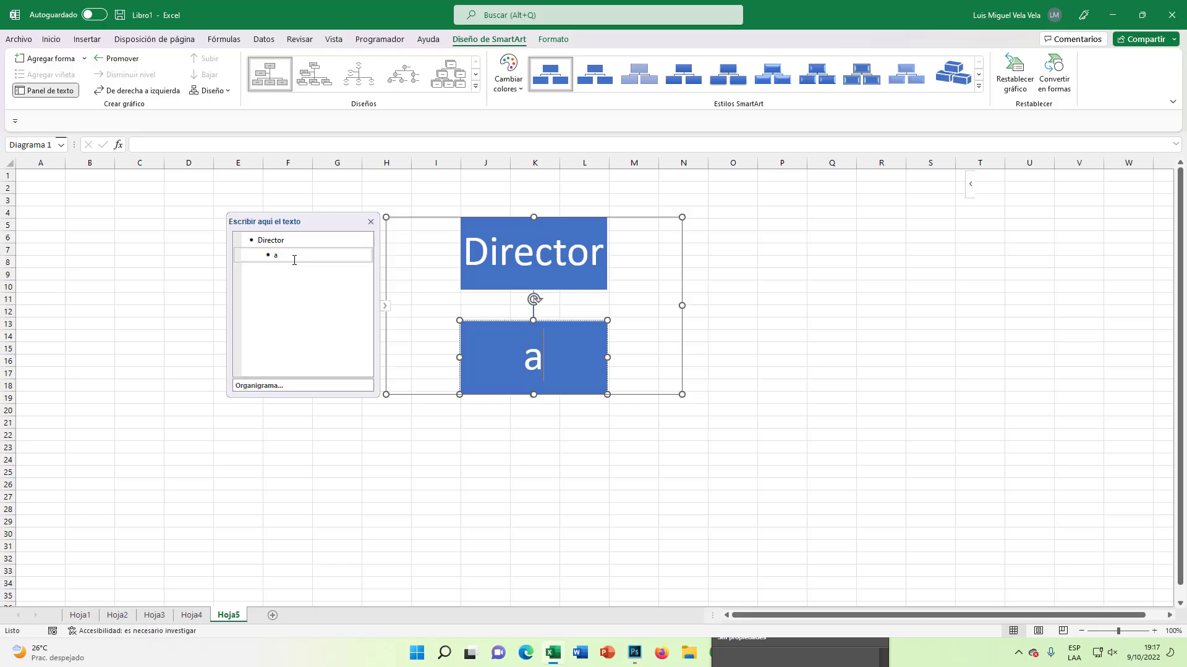
key(Return)
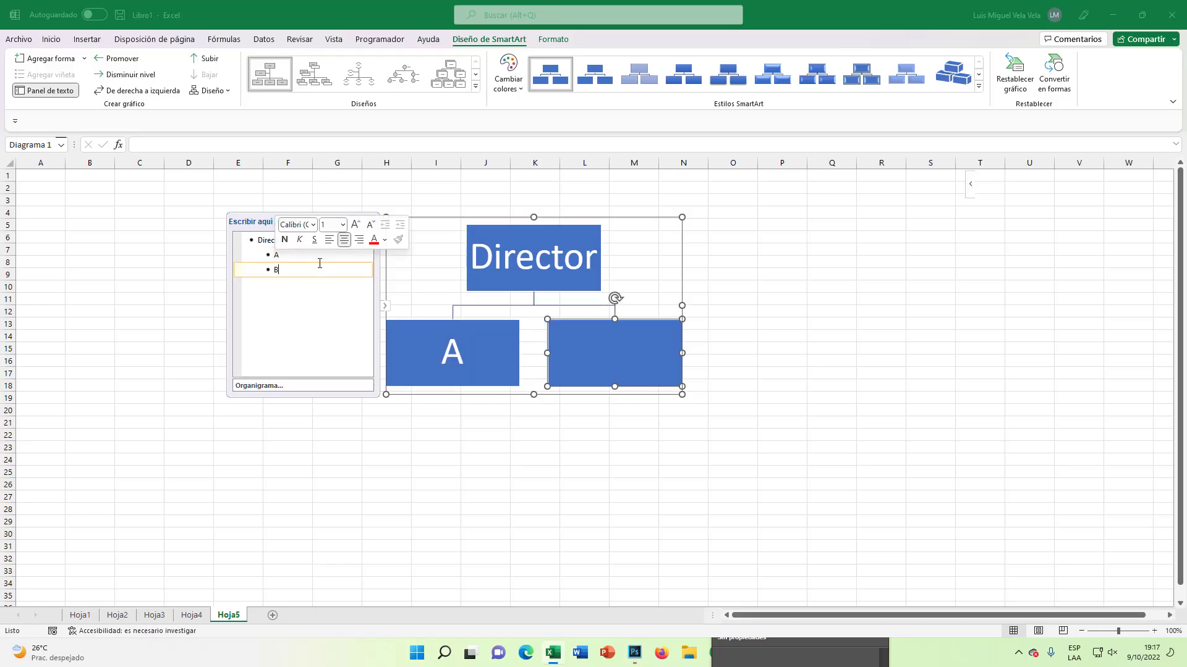
text(B)
key(Return)
text(C)
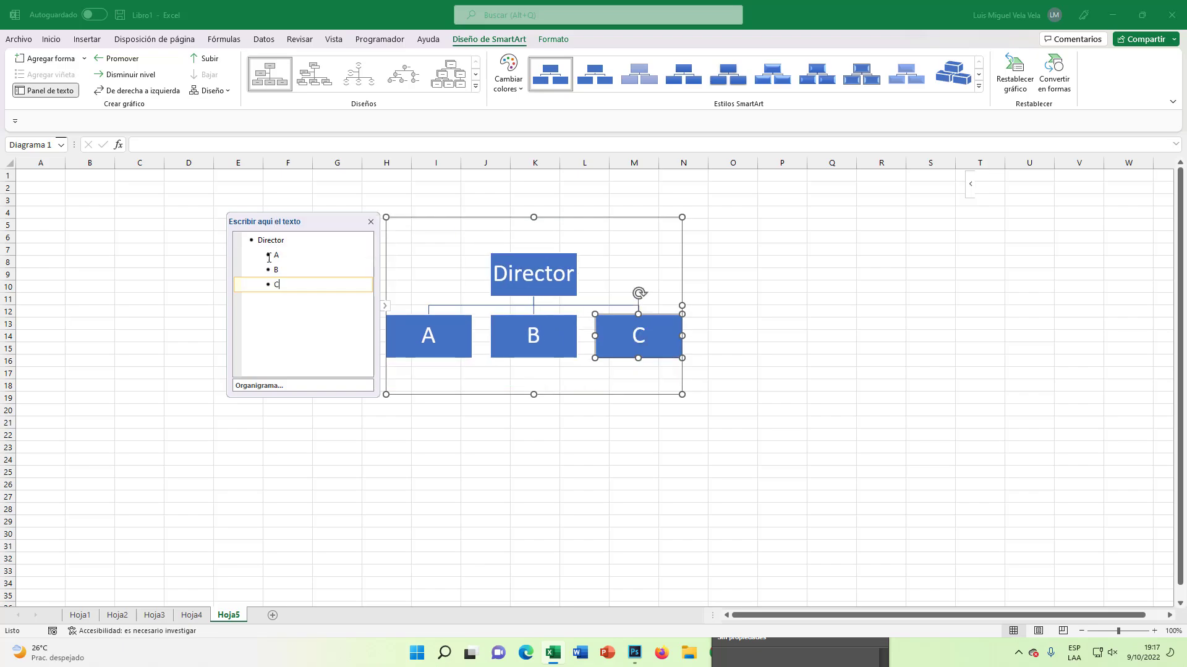
Add A.1, A.2 and A.3 as demoted entries beneath A.
click(282, 257)
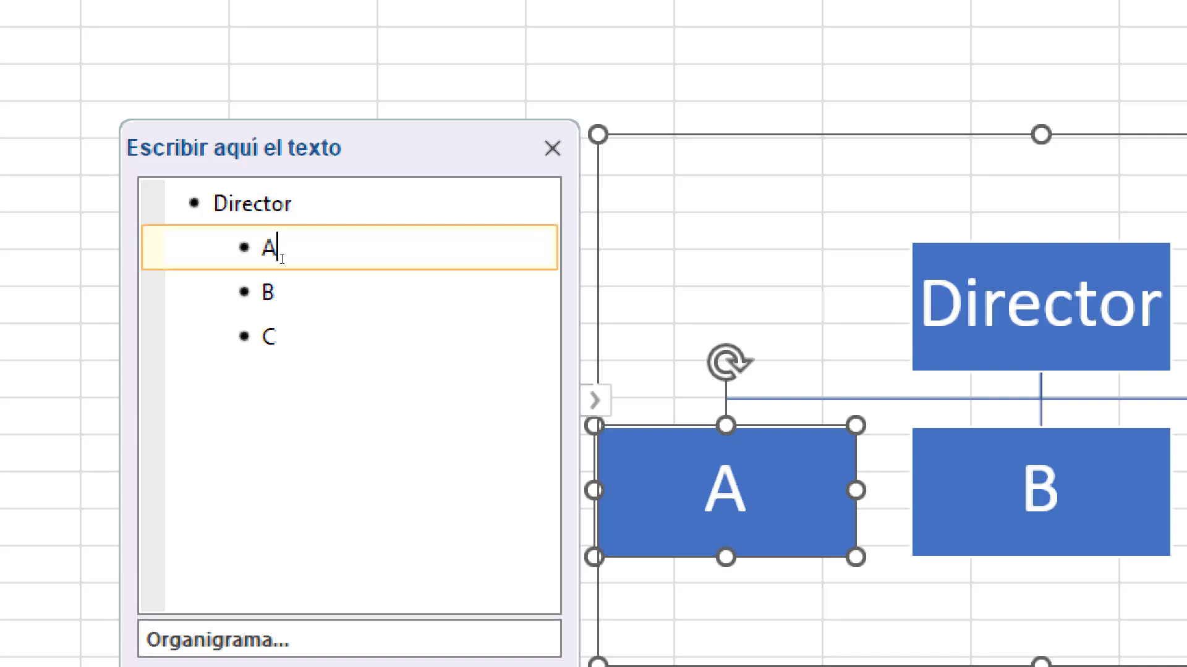
key(Return)
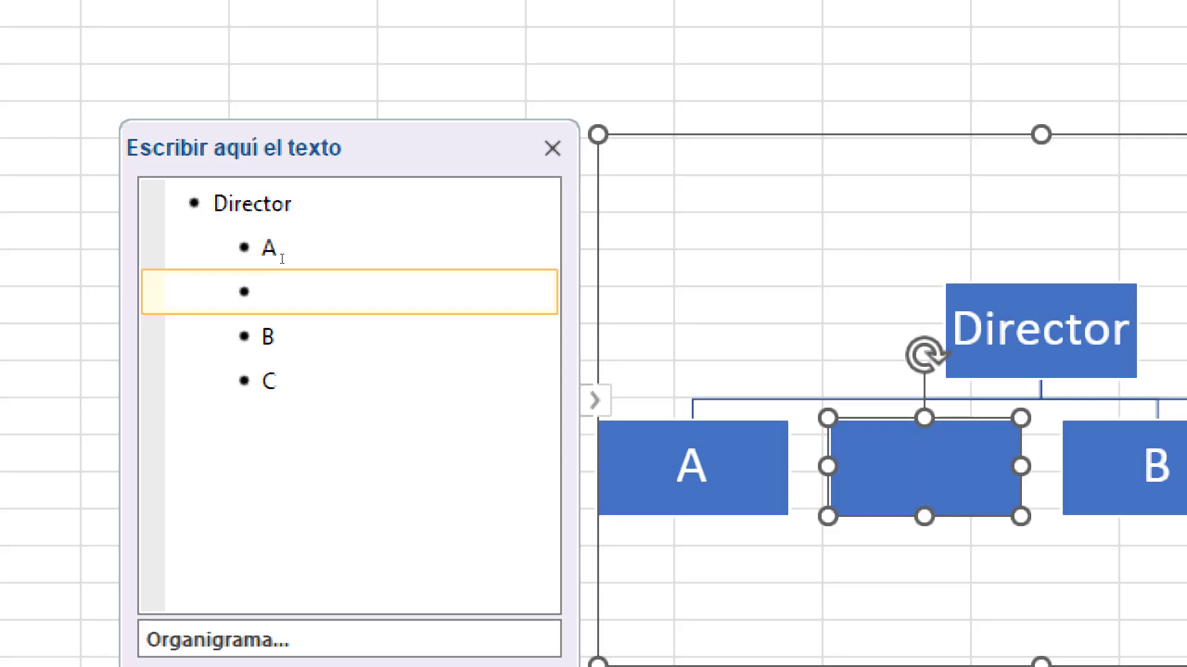
key(Tab)
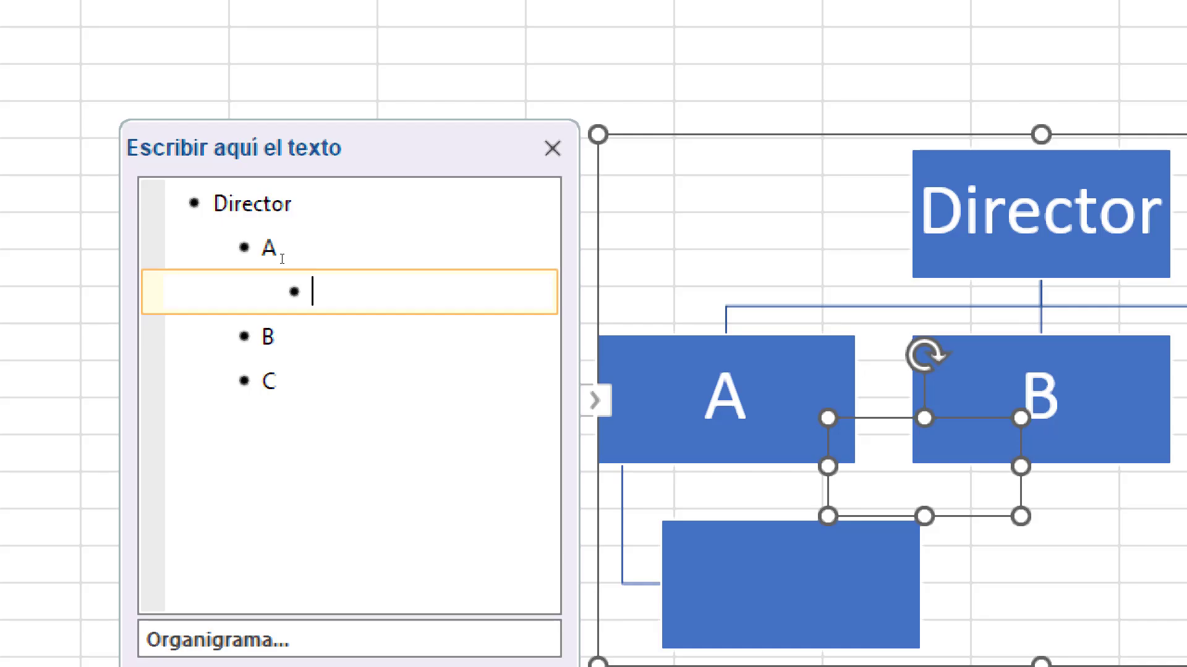
text(A.1)
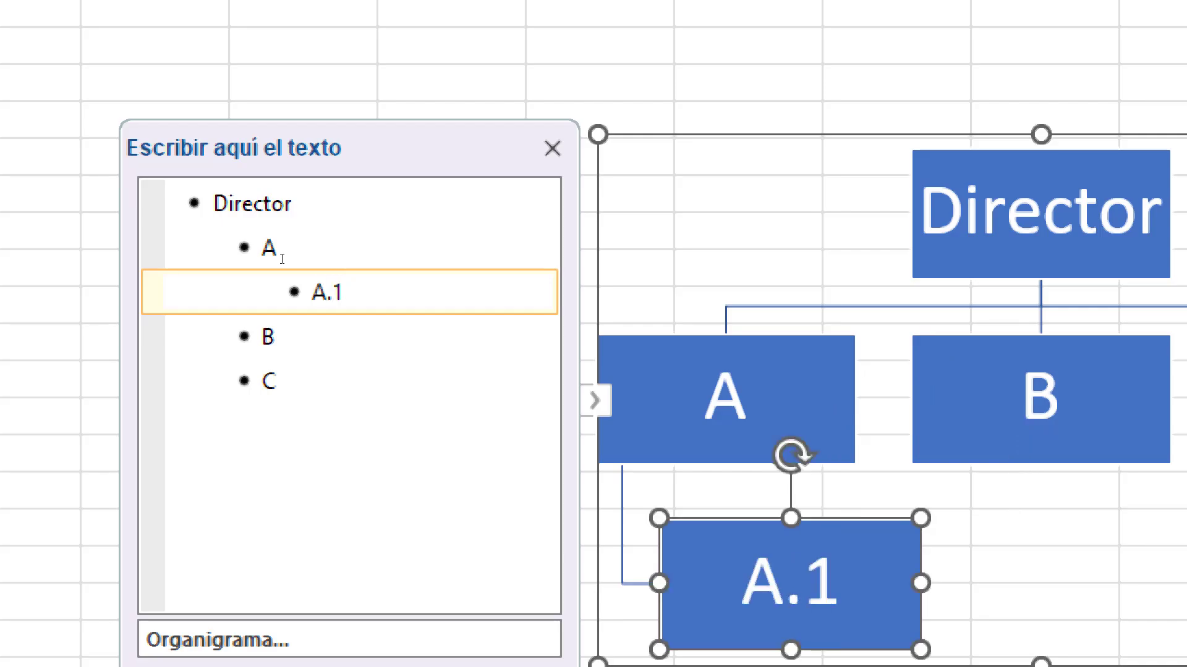
key(Return)
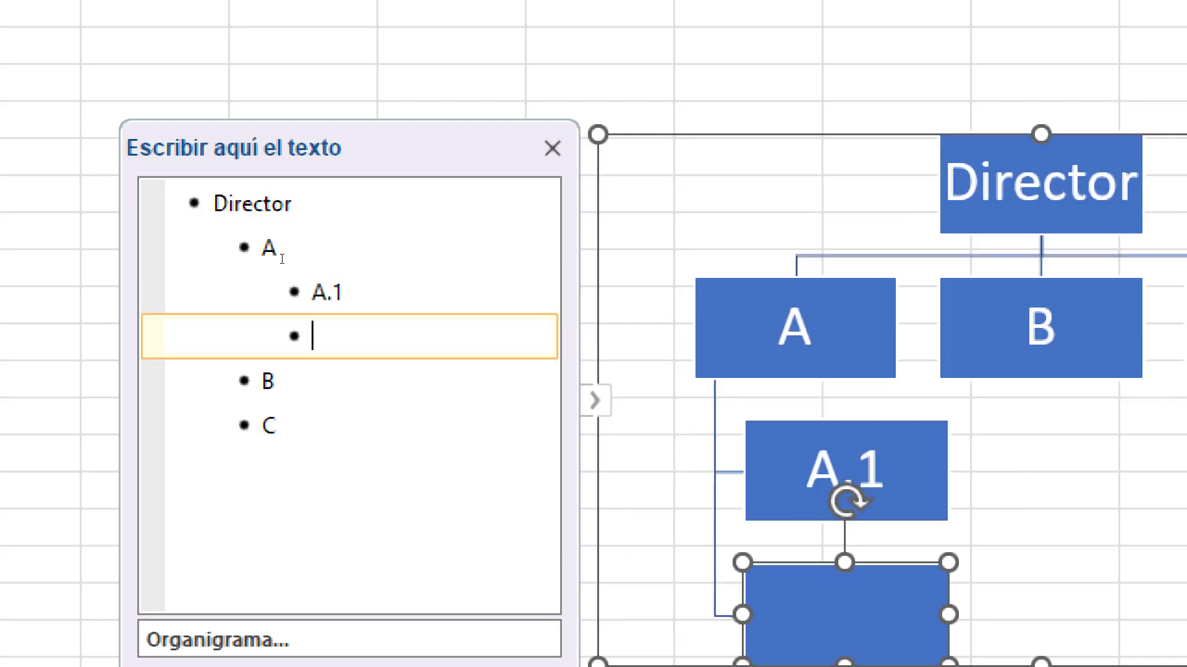
text(A2)
key(BackSpace)
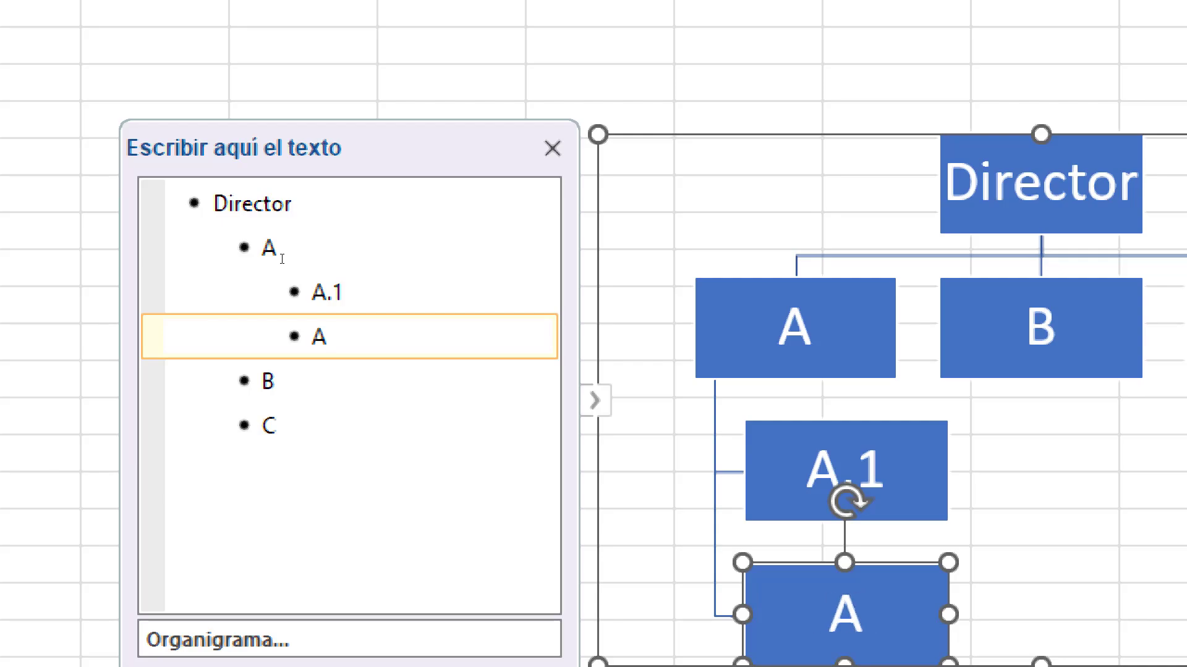
text(0.)
key(BackSpace)
key(BackSpace)
text(.2)
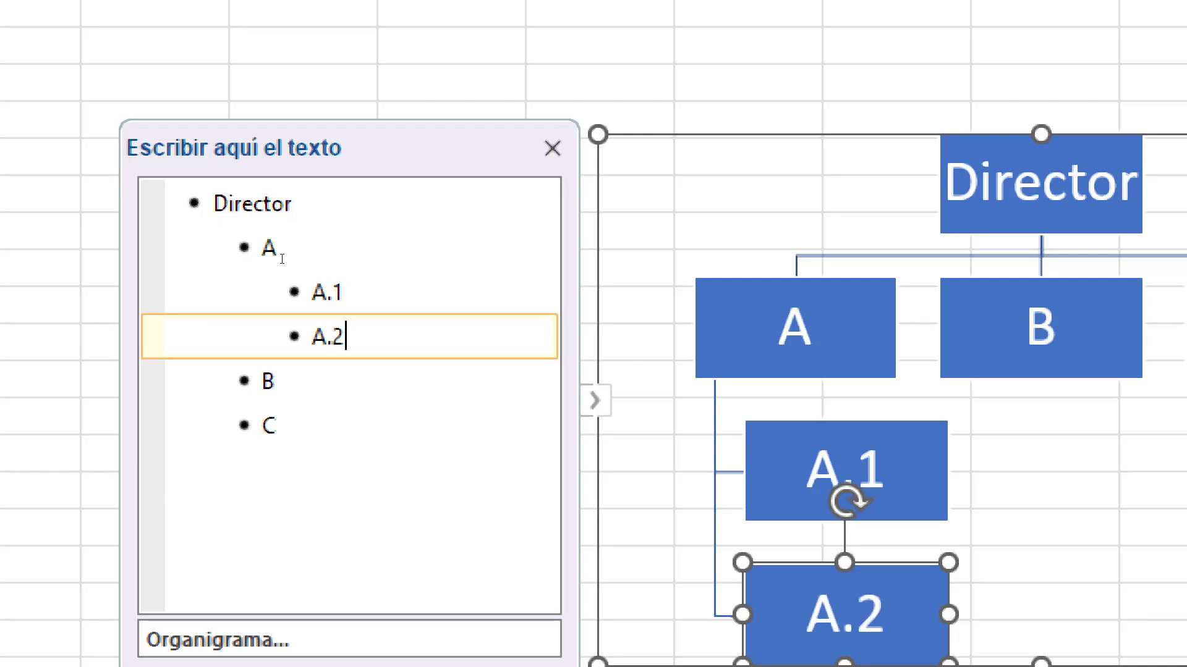
key(Return)
text(A.3)
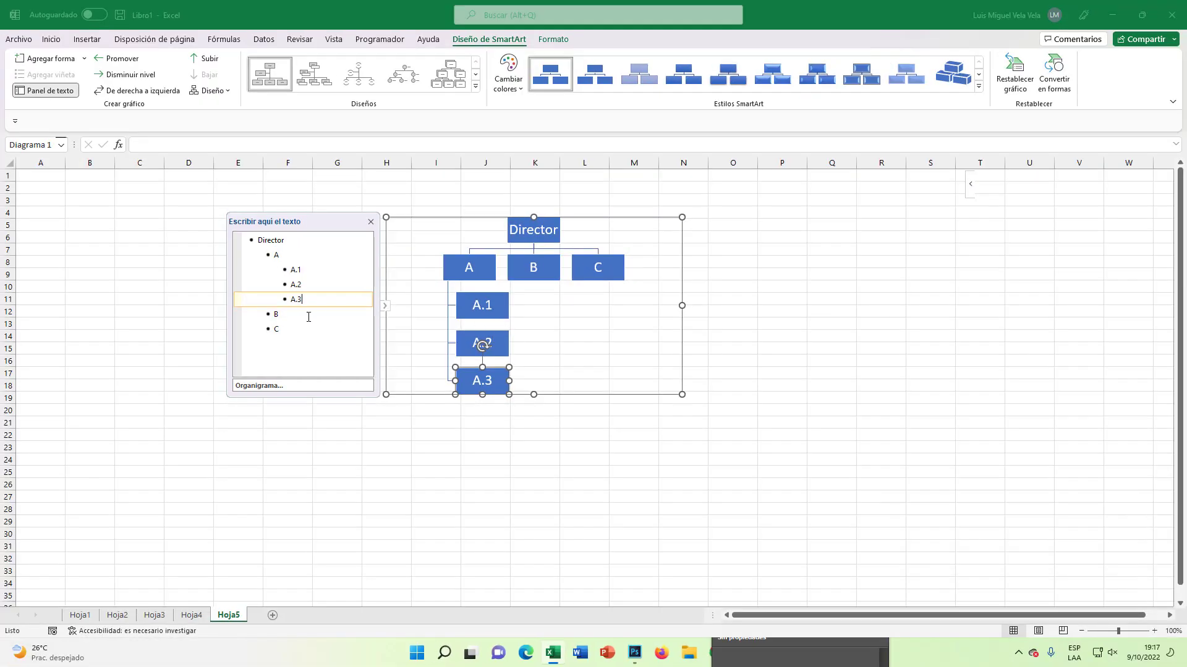
Click through the chart entries, then drag the corner to enlarge the org chart.
click(308, 314)
click(294, 329)
click(300, 314)
click(303, 299)
click(304, 284)
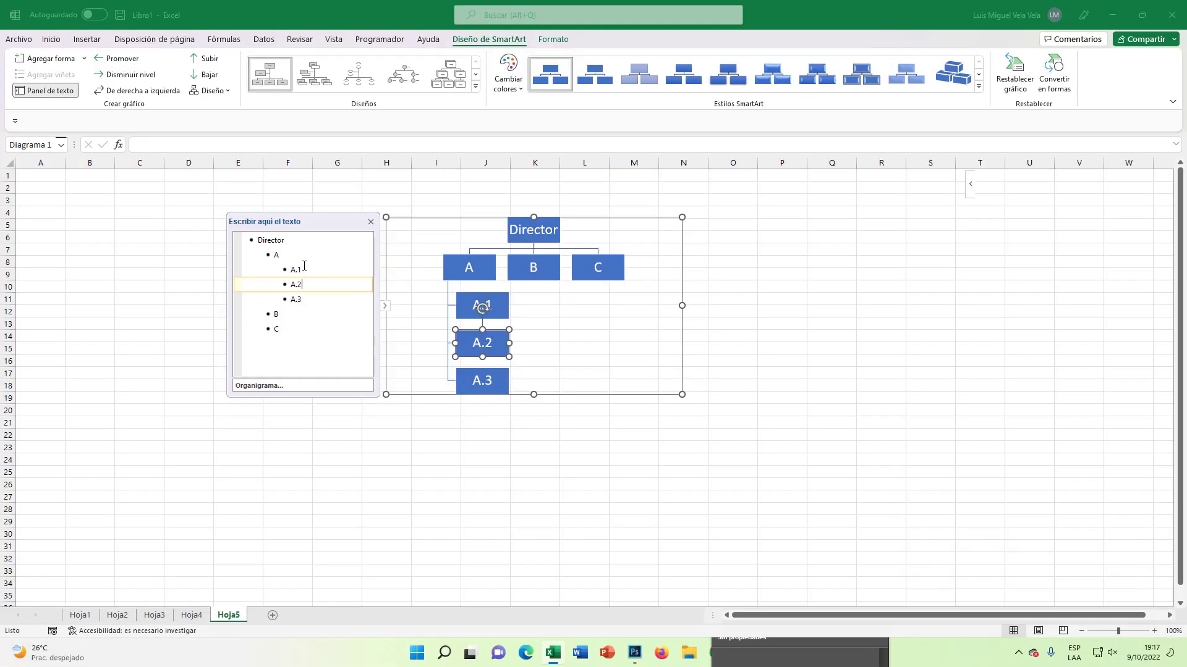
click(304, 269)
click(292, 241)
click(296, 272)
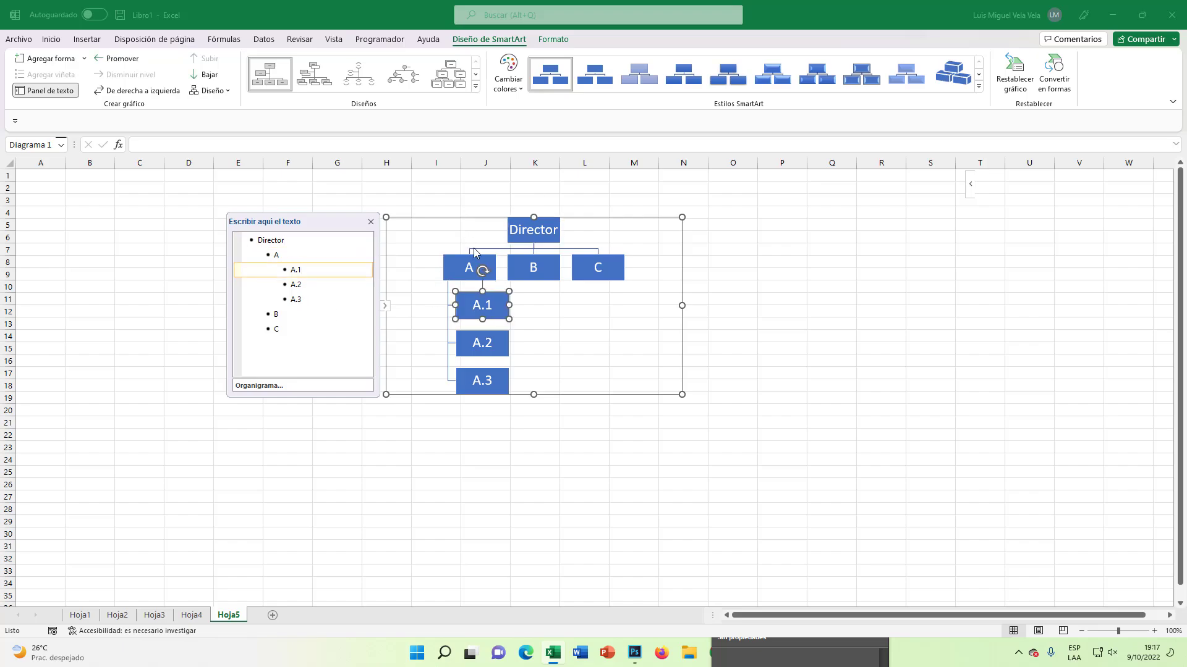
drag(455, 217, 428, 213)
drag(654, 390, 859, 480)
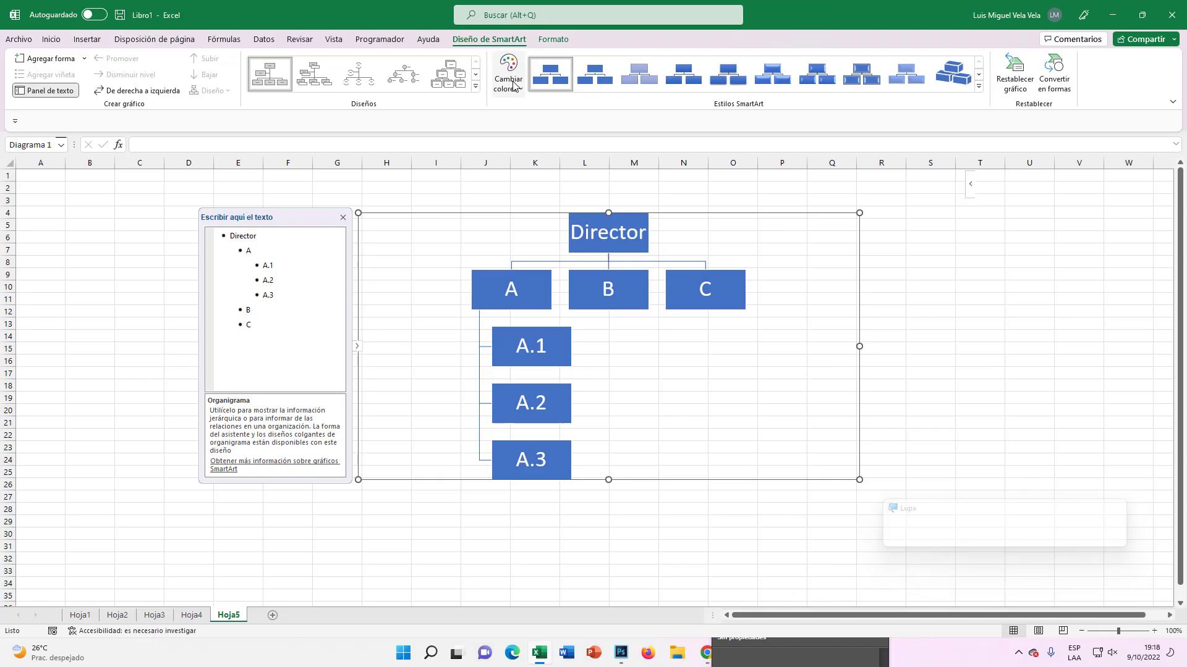
Apply an orange scheme under Cambiar colores, leaving the chart style unchanged.
click(513, 83)
click(560, 194)
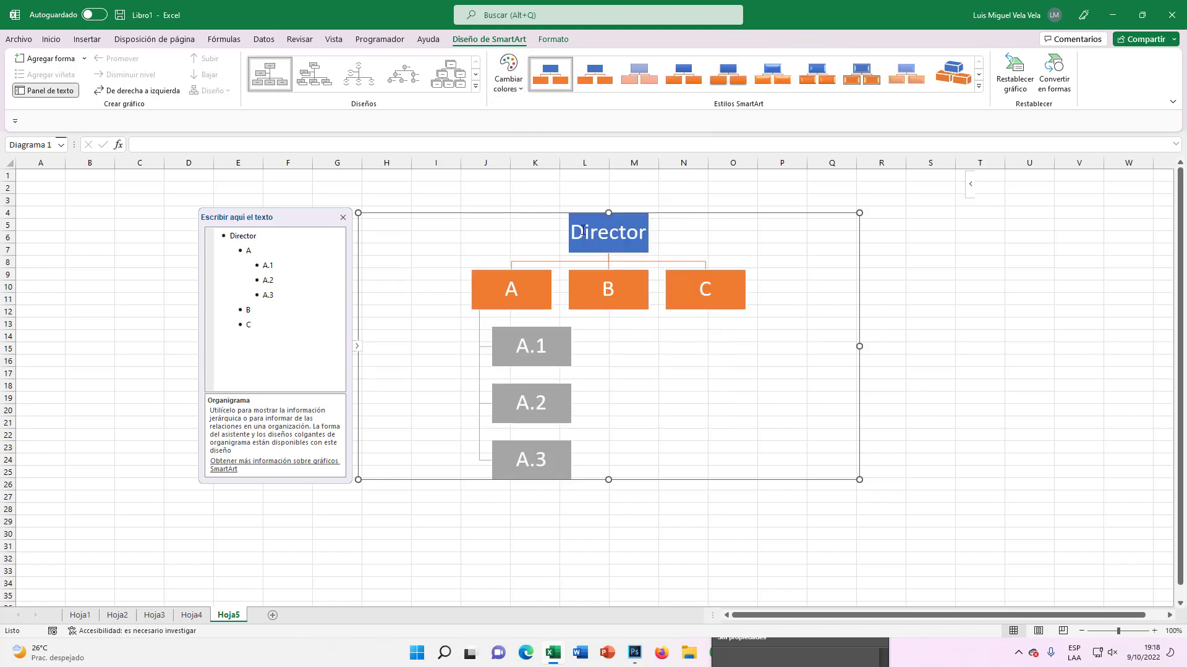
click(979, 86)
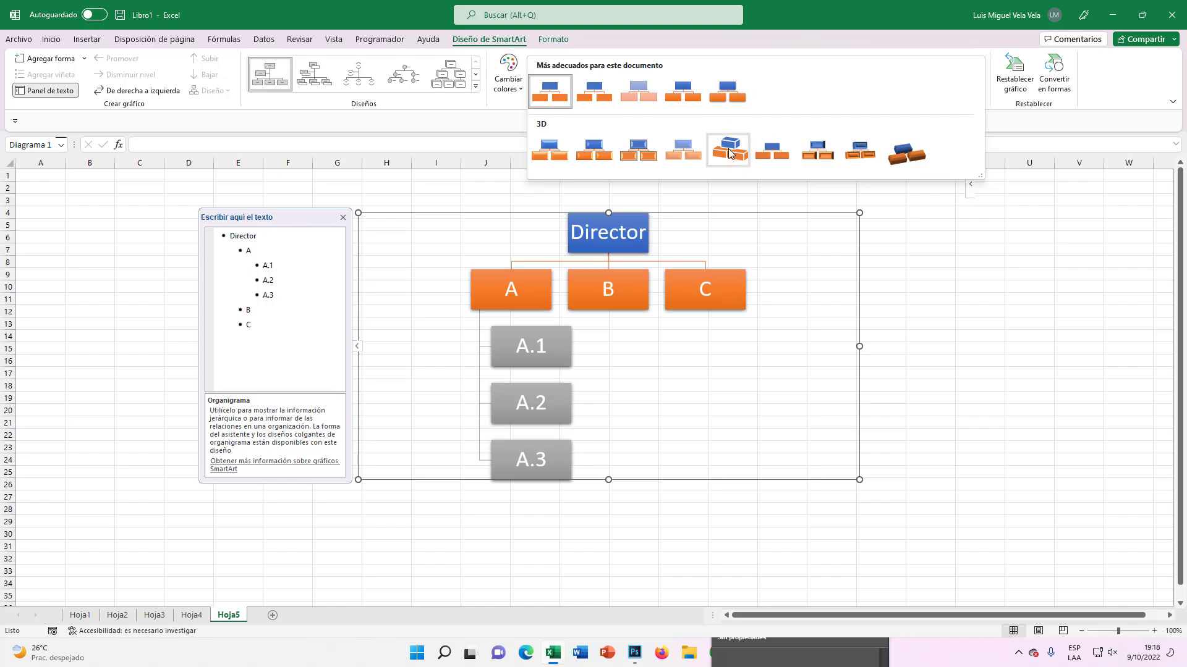
click(771, 28)
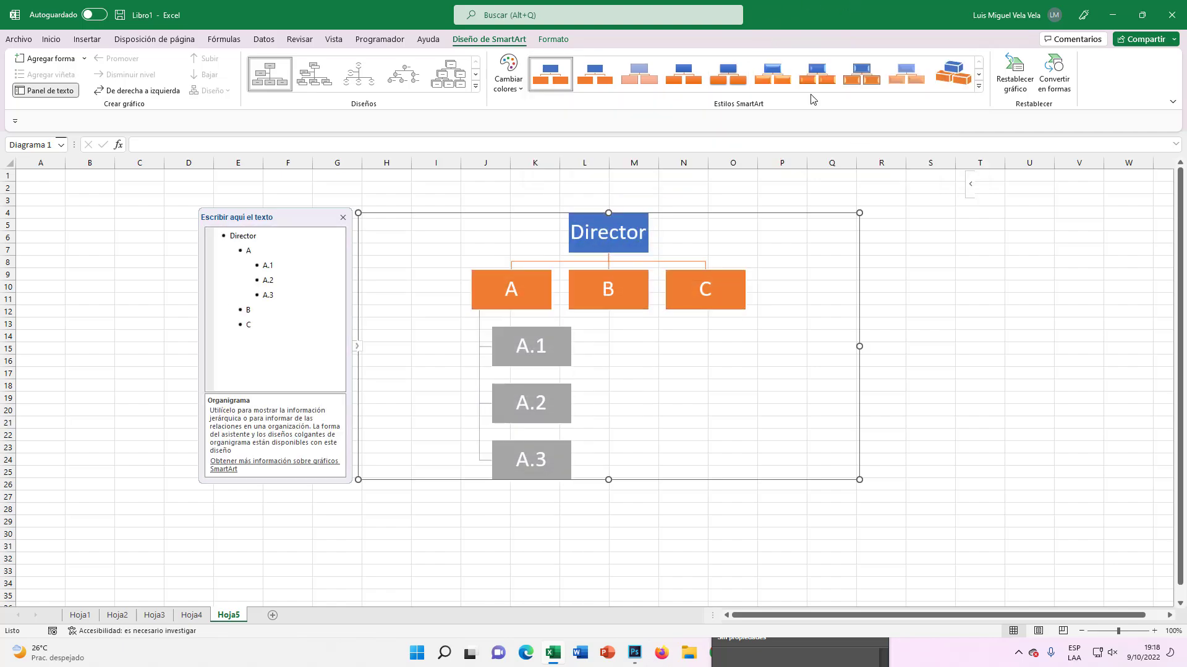
Select the Director box and bring up its shape fill colours on Formato.
click(606, 251)
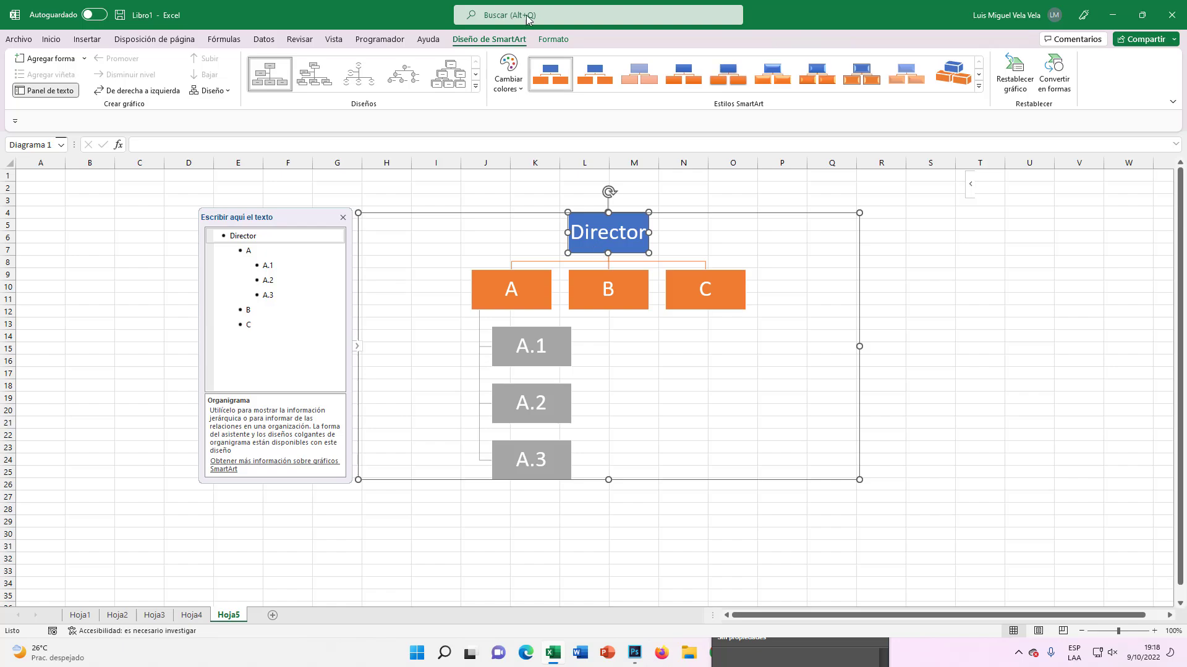
click(553, 39)
click(438, 59)
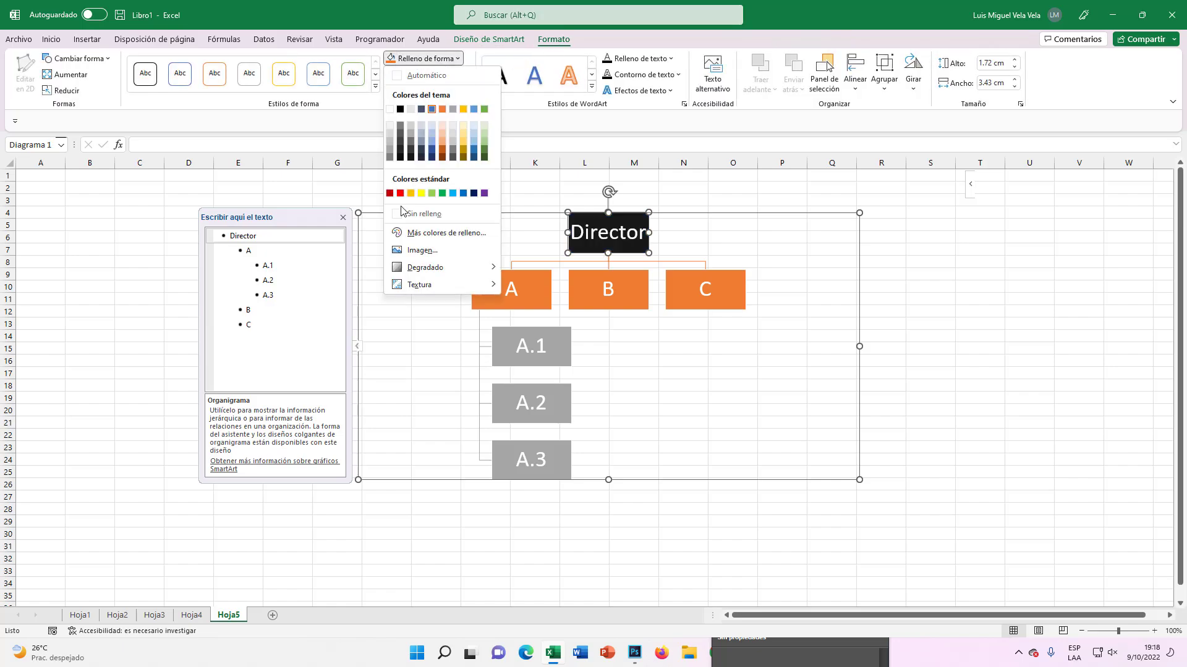
Fill the Director box with black, then circle the Backspace key in red in Photoshop.
click(399, 160)
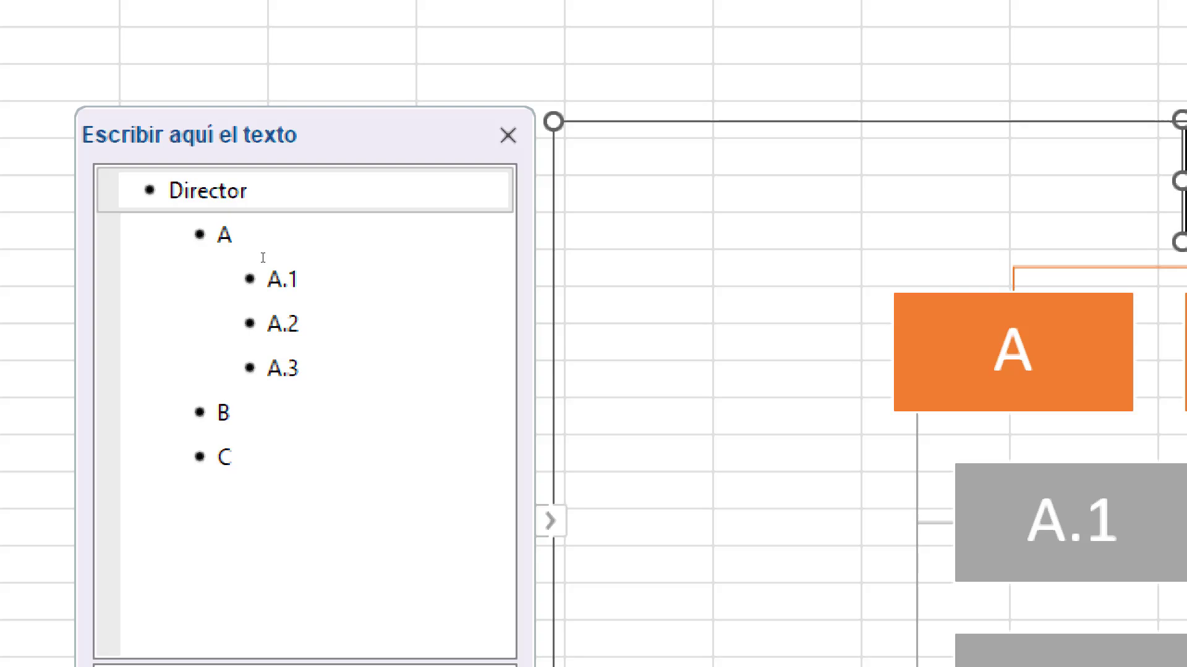
click(260, 254)
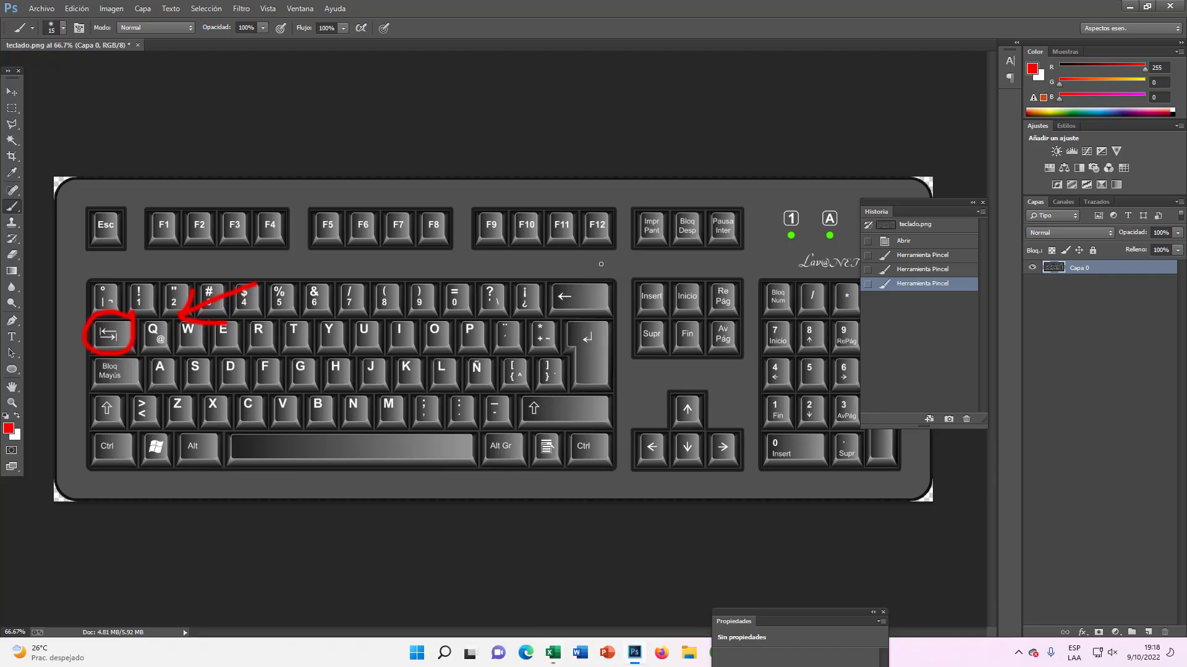
drag(599, 264, 618, 264)
Mark the backspace key in red and draw a long curved red arrow to the 1 key.
drag(617, 230, 664, 285)
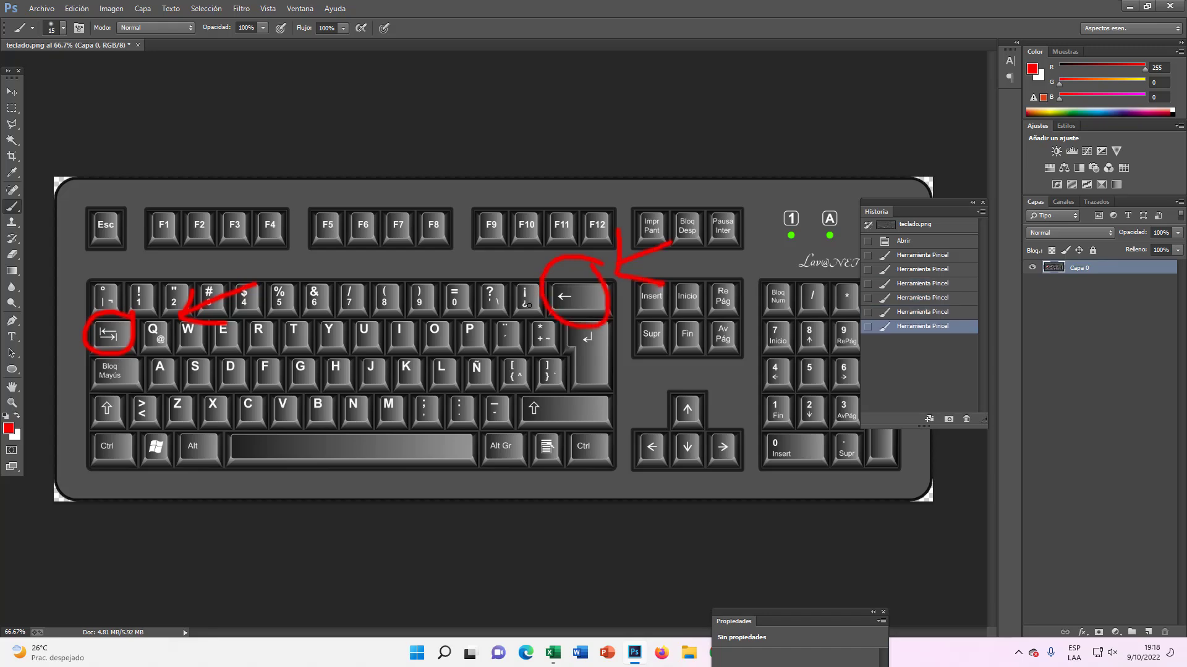
mouse_move(557, 260)
mouse_down()
mouse_move(141, 275)
mouse_move(164, 290)
mouse_up()
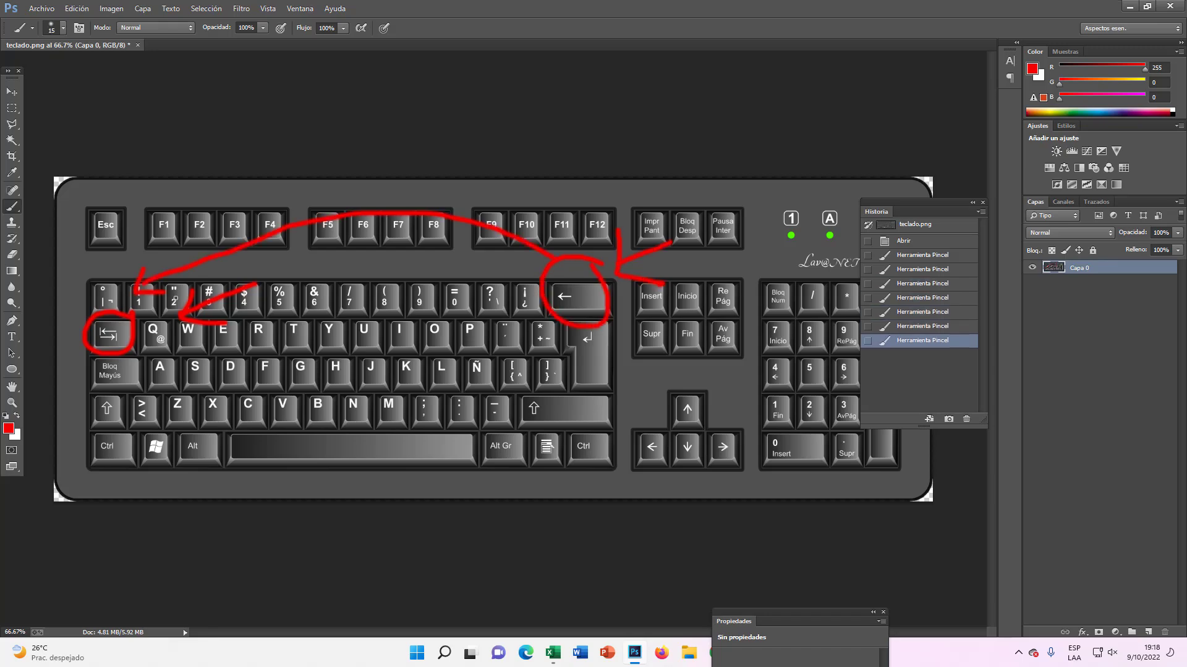